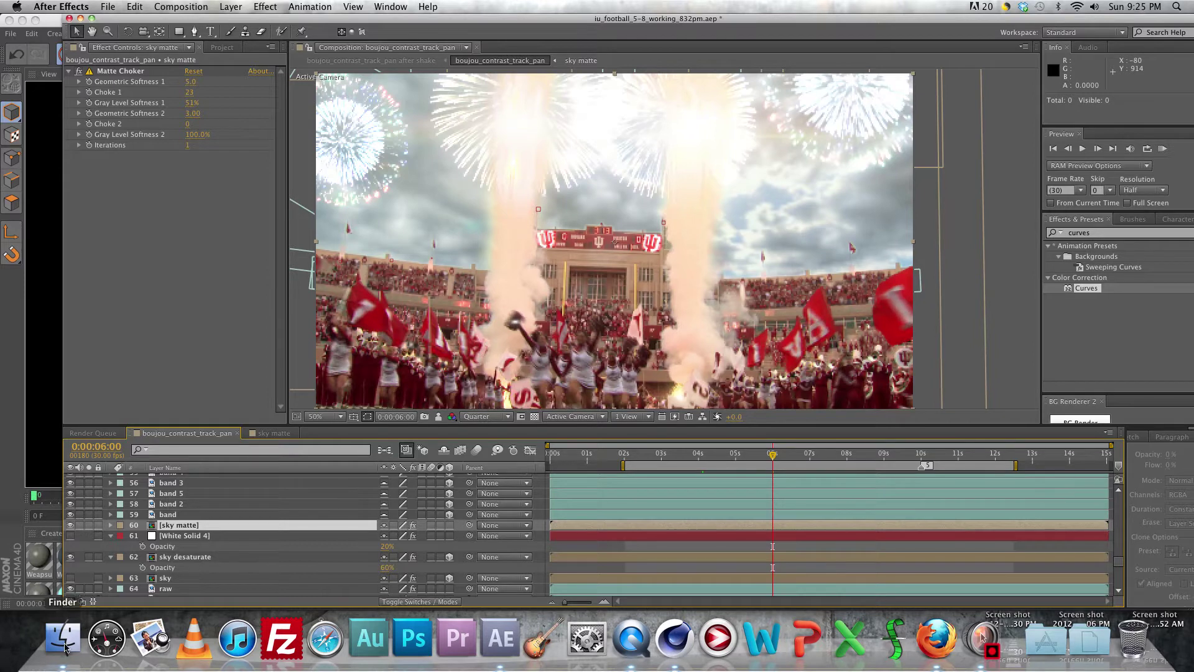
- Open the boujou project boujou_contrast_track.bpj from the iu football folder on the media hd drive
{"action": "left_click", "coordinate": [63, 637]}
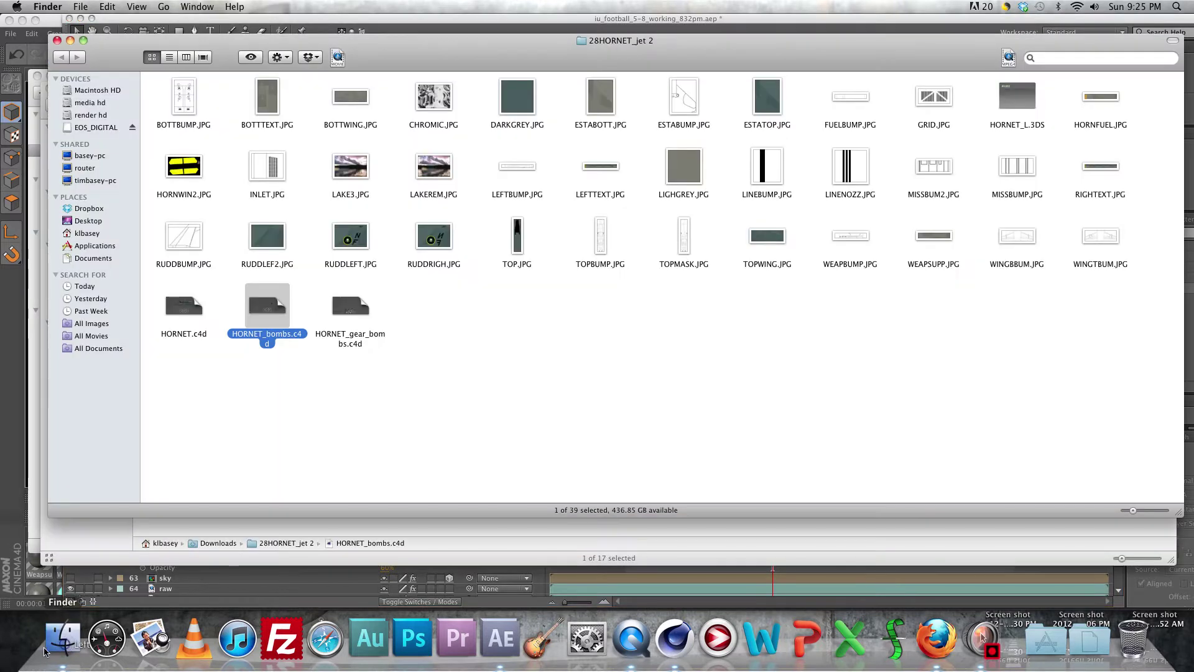
{"action": "left_click", "coordinate": [89, 104]}
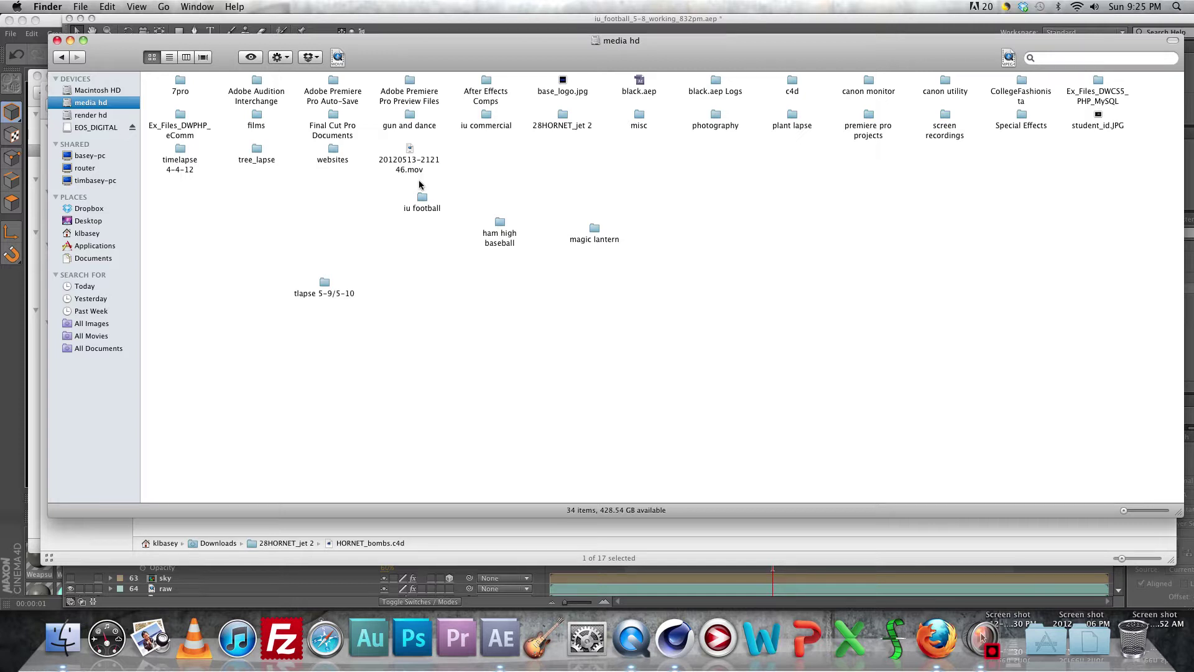
{"action": "left_click", "coordinate": [423, 196]}
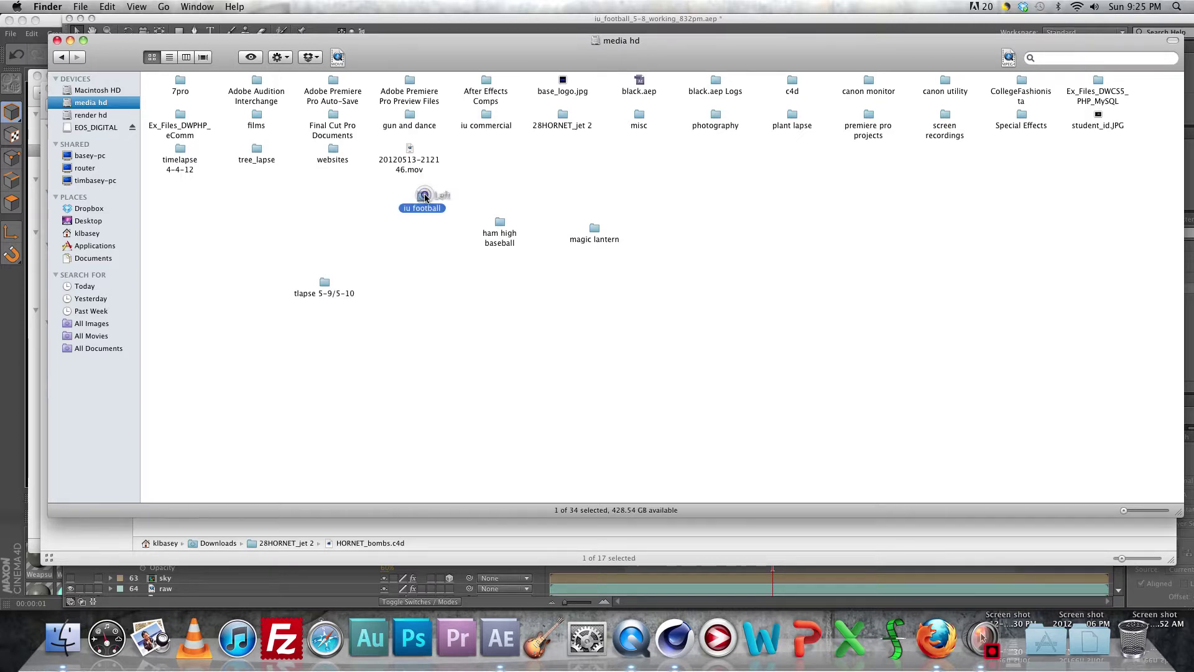
{"action": "double_click", "coordinate": [423, 197]}
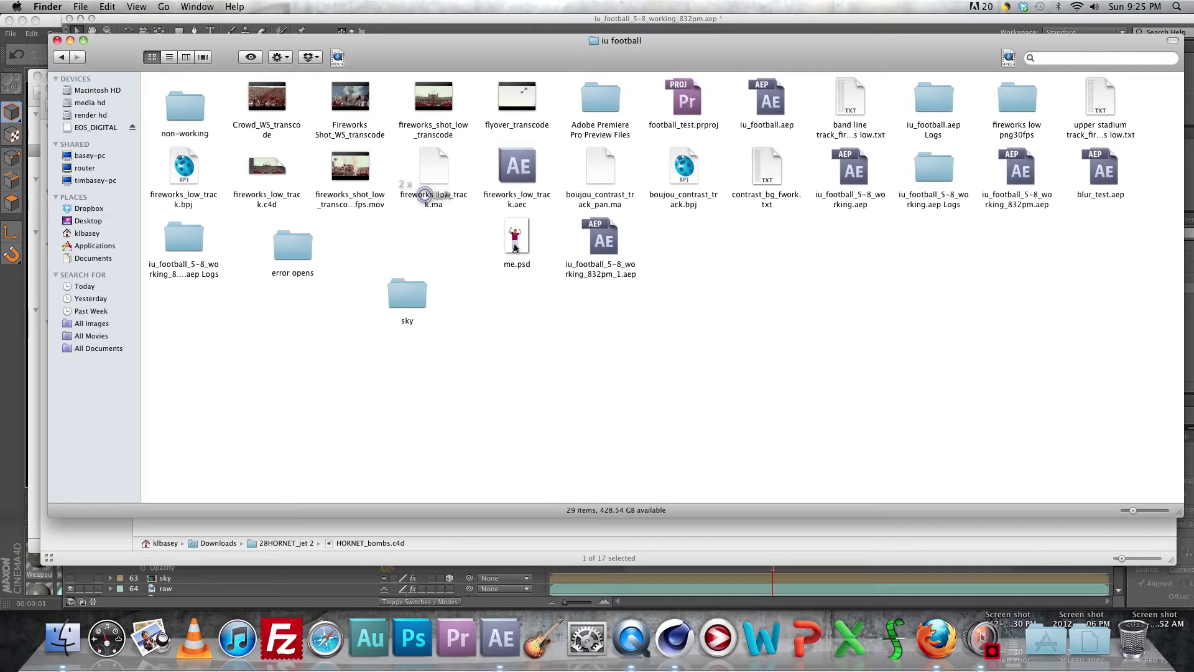
{"action": "double_click", "coordinate": [684, 174]}
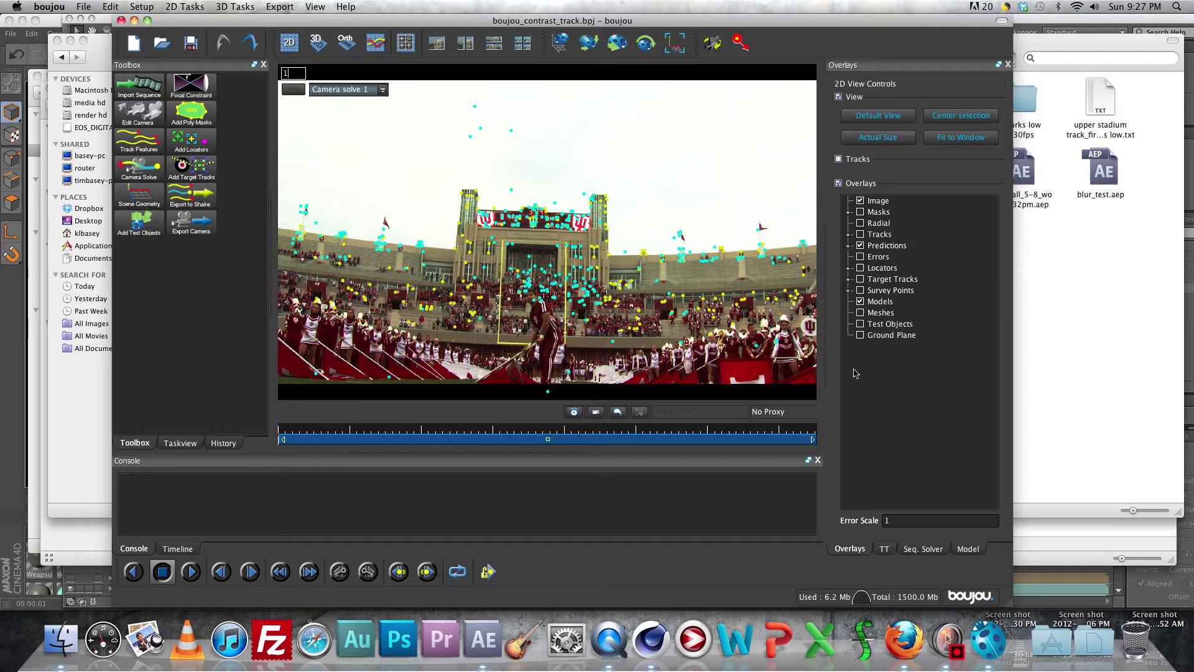
- Switch to After Effects and view several moments of the boujou_contrast_track_pan composition, including frame 0:00:03:22
{"action": "left_click", "coordinate": [495, 647]}
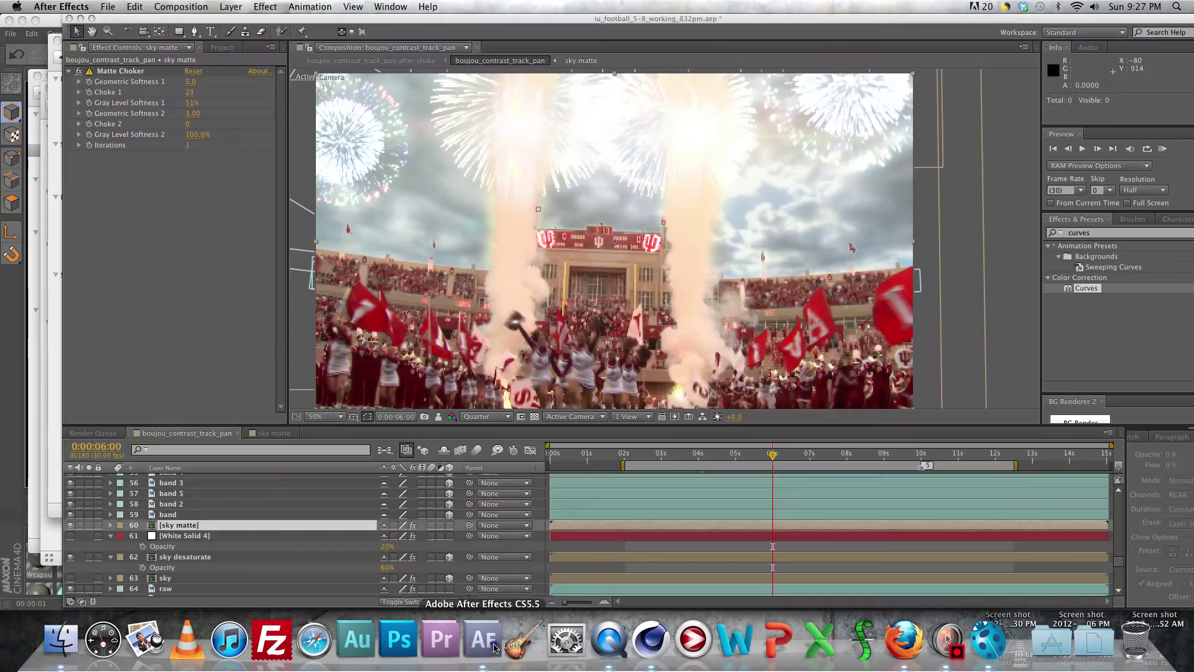
{"action": "left_click", "coordinate": [688, 457]}
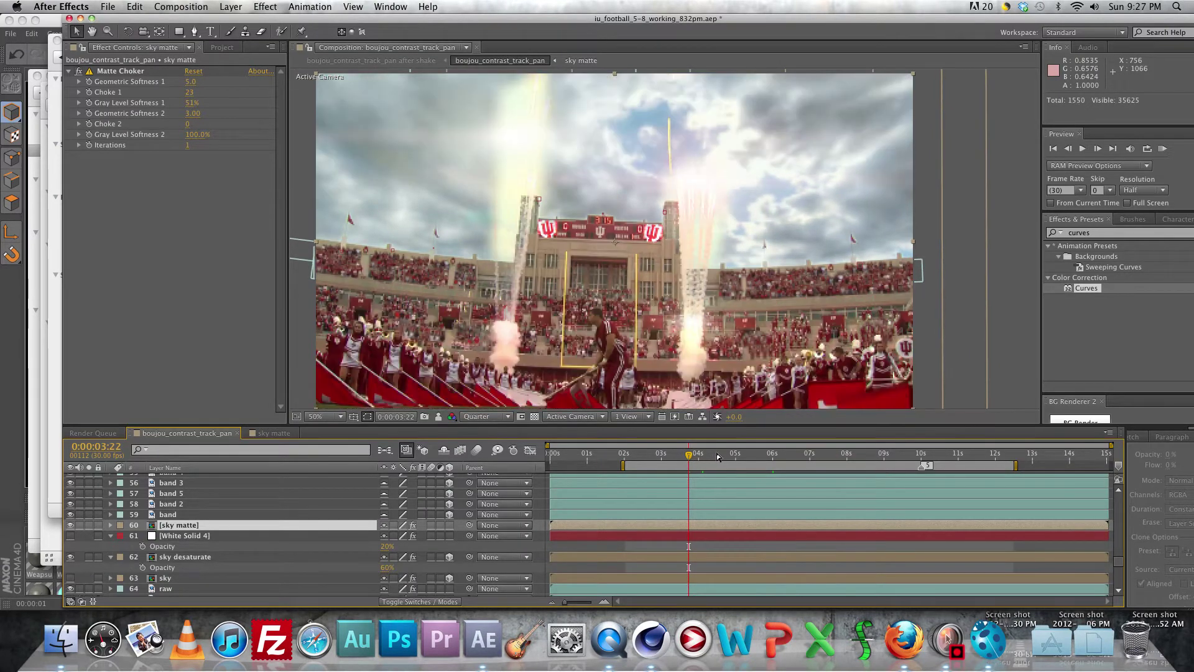
{"action": "left_click", "coordinate": [715, 453]}
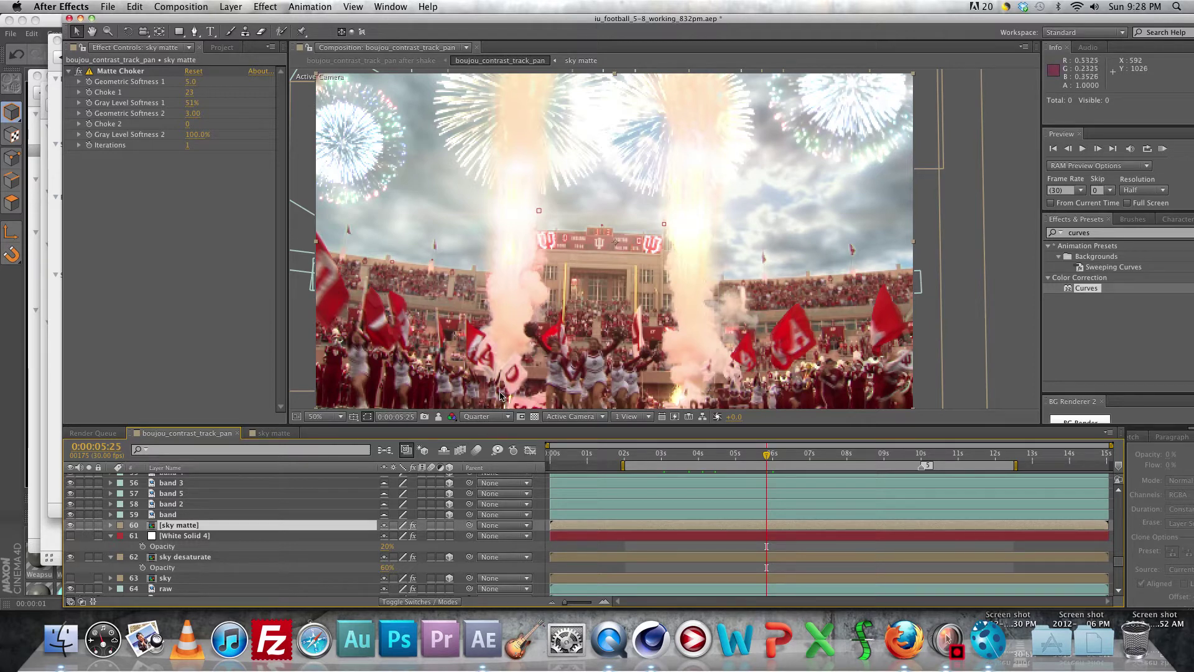
{"action": "left_click", "coordinate": [798, 456]}
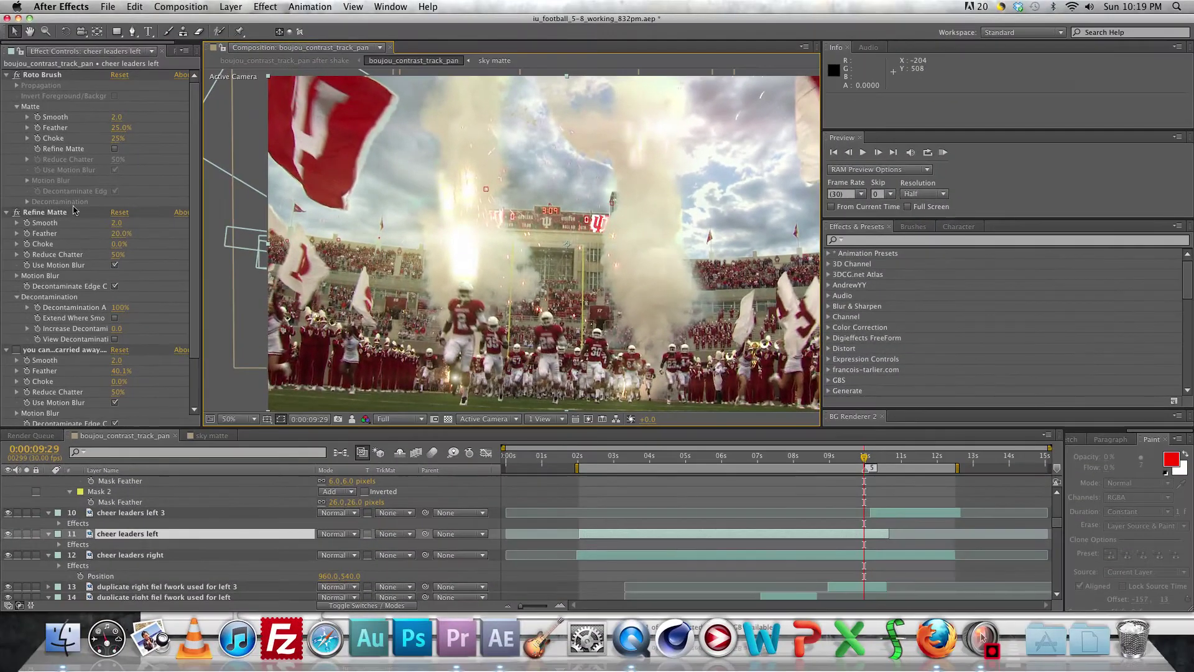
- Disable the Refine Matte effect on the cheer leaders left layer and inspect the edges around the front football player
{"action": "left_click", "coordinate": [16, 212]}
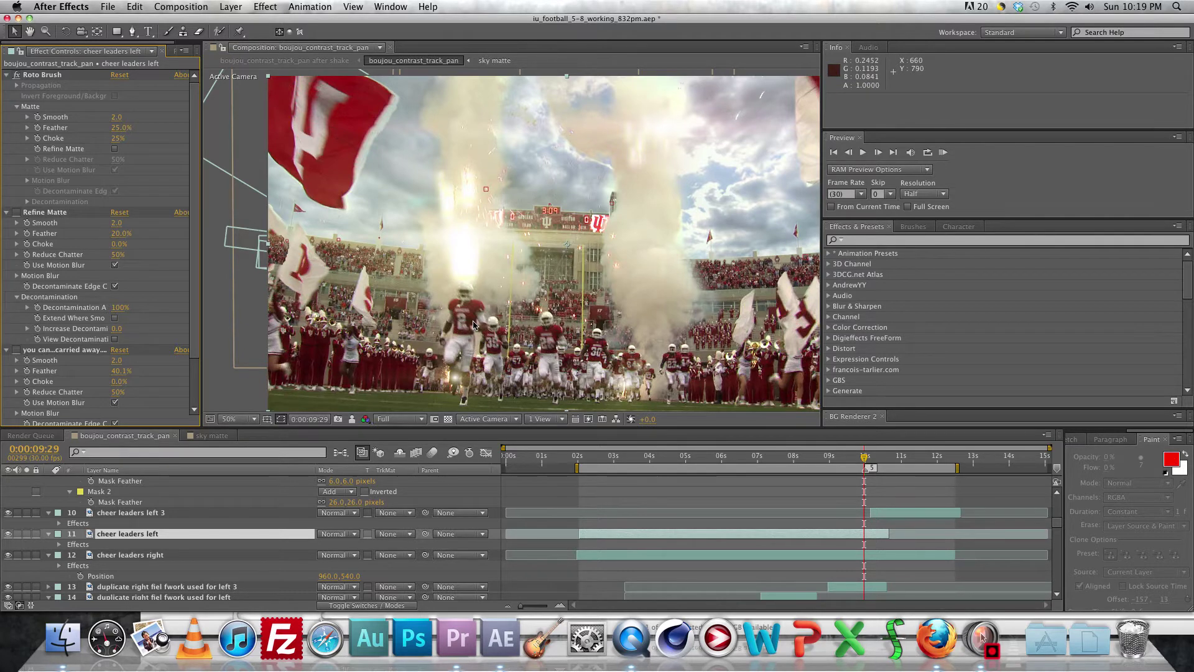
{"action": "scroll", "coordinate": [473, 324], "scroll_direction": "up", "scroll_amount": 4}
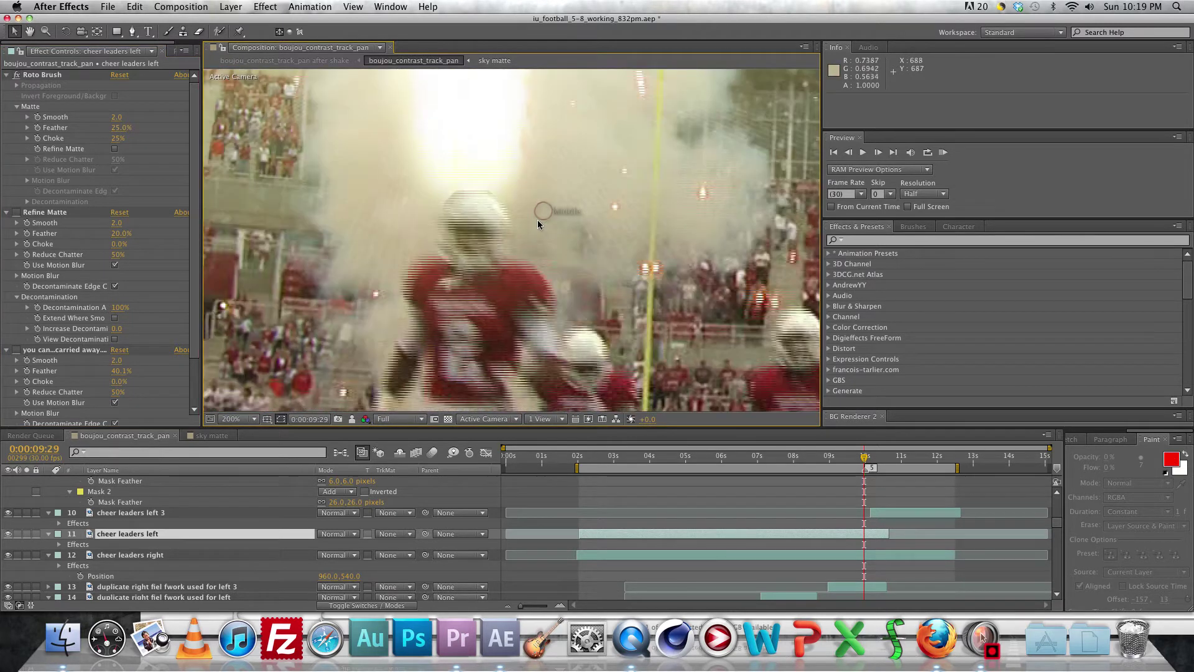
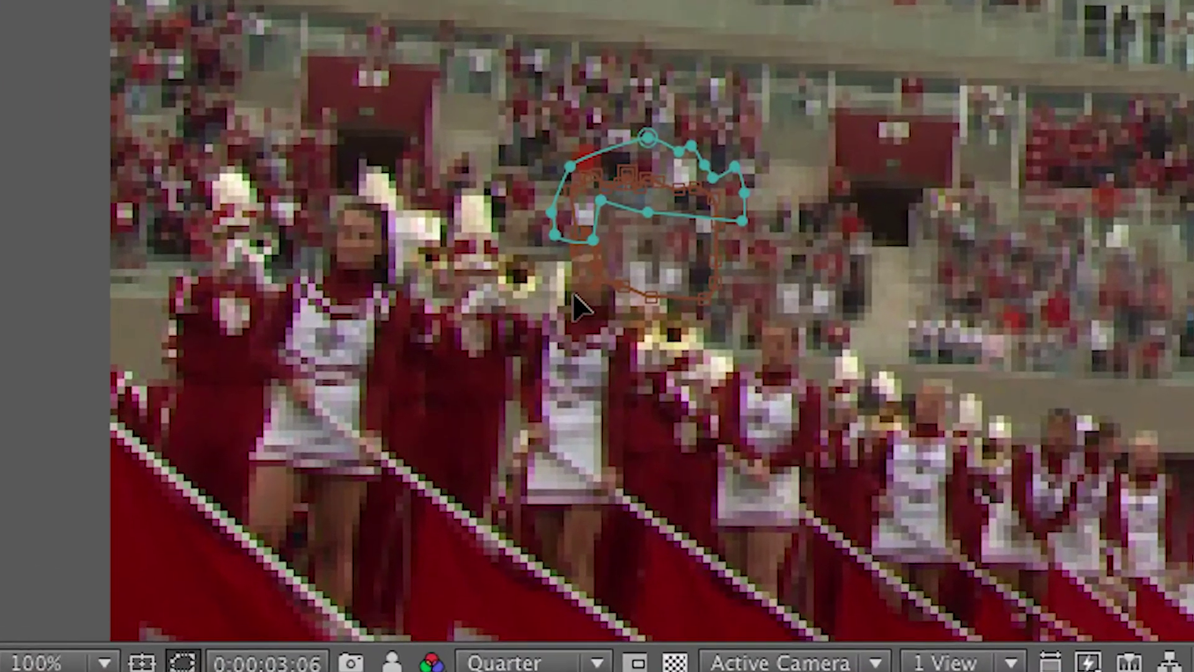
- Save the After Effects project and look through the layer stack between the crowd sections and the cheer leaders layers
{"action": "left_click", "coordinate": [565, 310]}
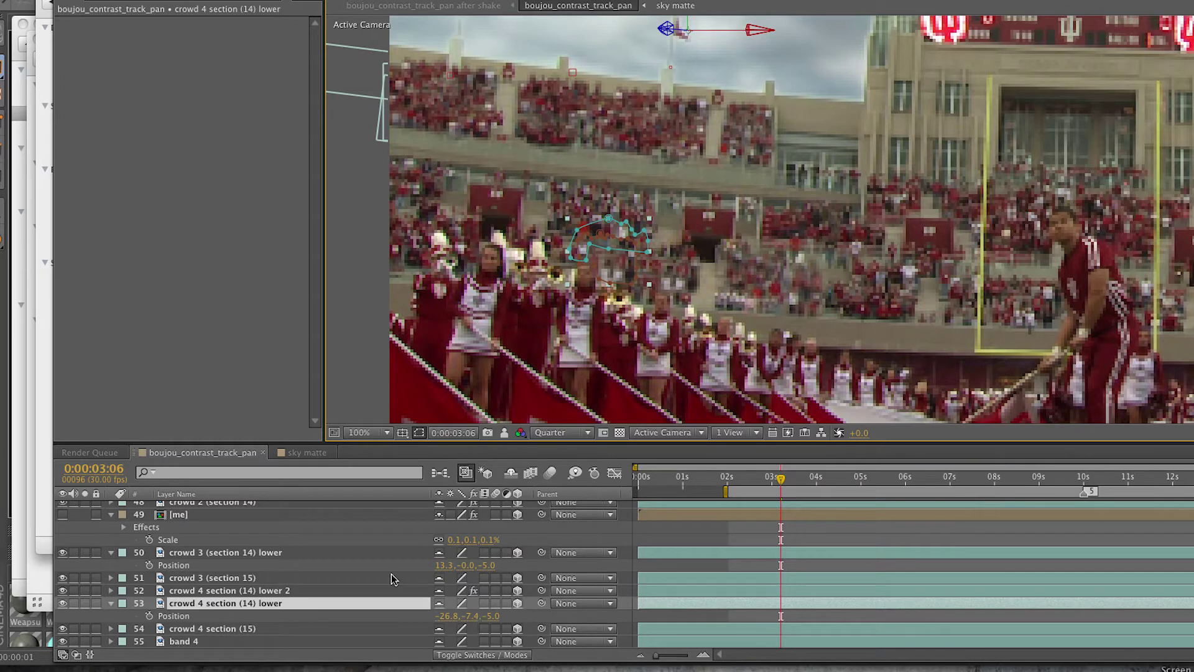
{"action": "key", "text": "super+s"}
{"action": "scroll", "coordinate": [314, 569], "scroll_direction": "up", "scroll_amount": 10}
{"action": "scroll", "coordinate": [232, 576], "scroll_direction": "up", "scroll_amount": 10}
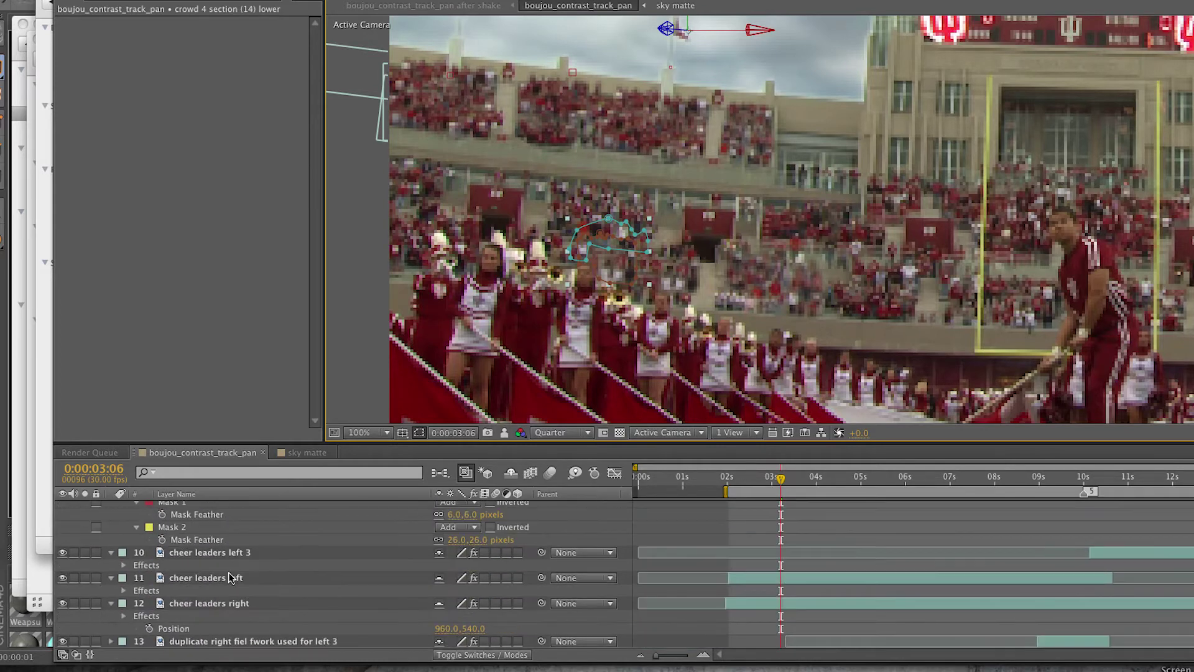
{"action": "scroll", "coordinate": [230, 576], "scroll_direction": "down", "scroll_amount": 10}
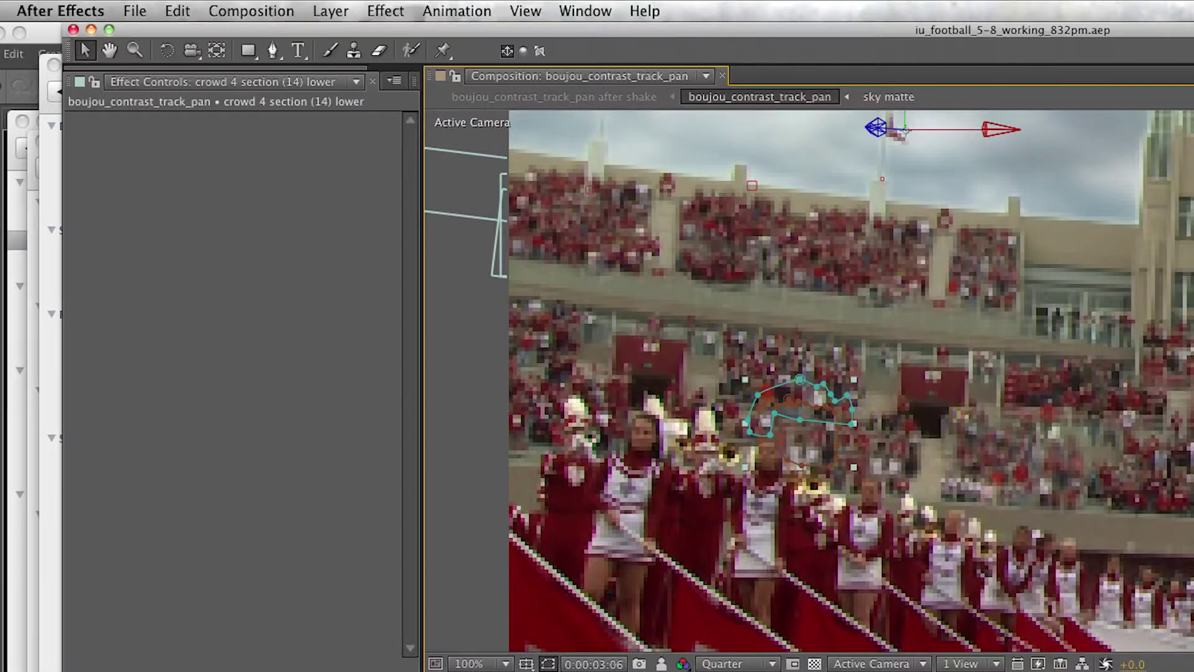
- Select the firewokrs_jet_30fps[0070-0122].png layer and examine the scoreboard, towers and jets in the composition
{"action": "key", "text": "super+Down"}
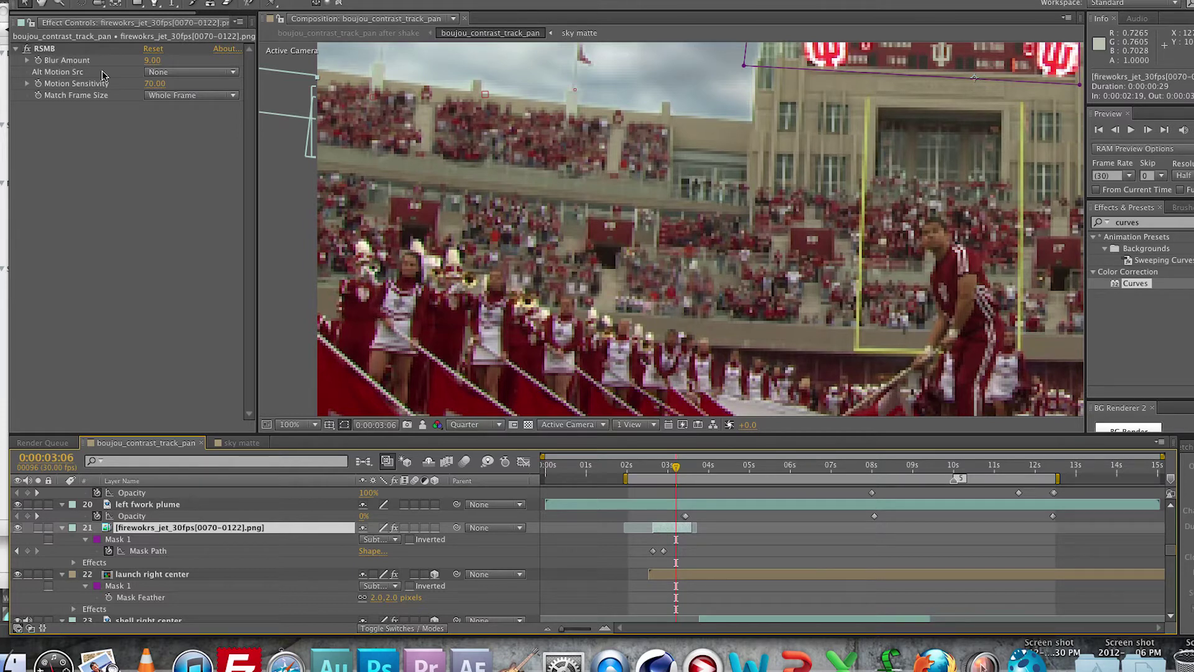
{"action": "scroll", "coordinate": [650, 196], "scroll_direction": "down", "scroll_amount": 2}
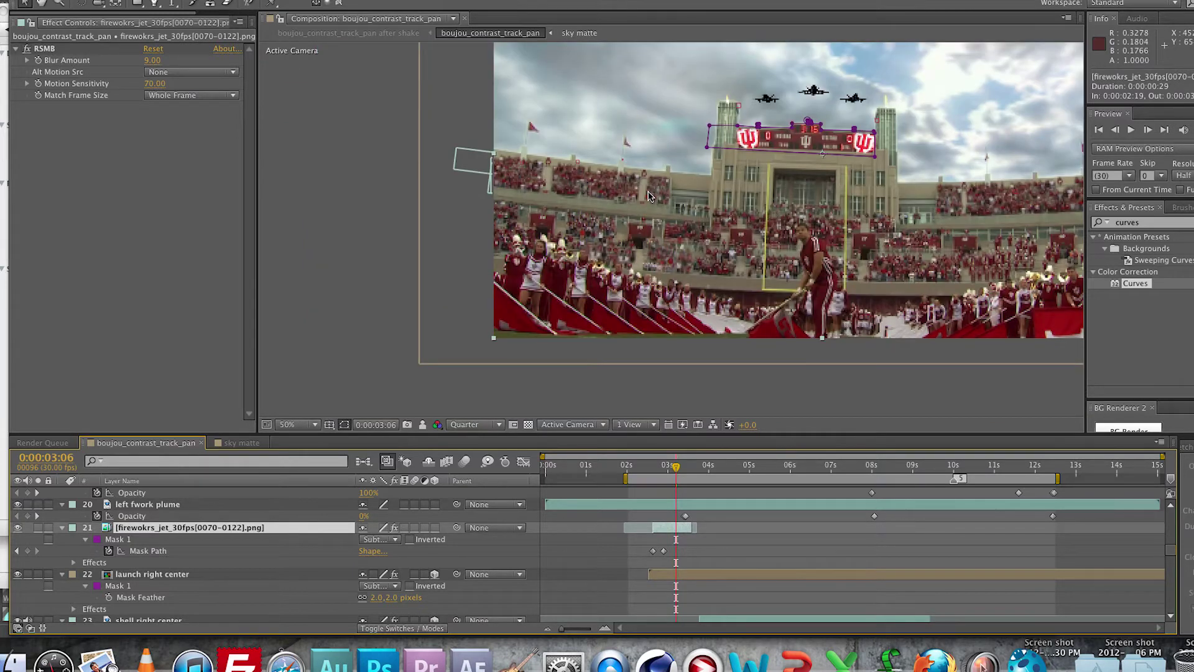
{"action": "scroll", "coordinate": [645, 199], "scroll_direction": "up", "scroll_amount": 2}
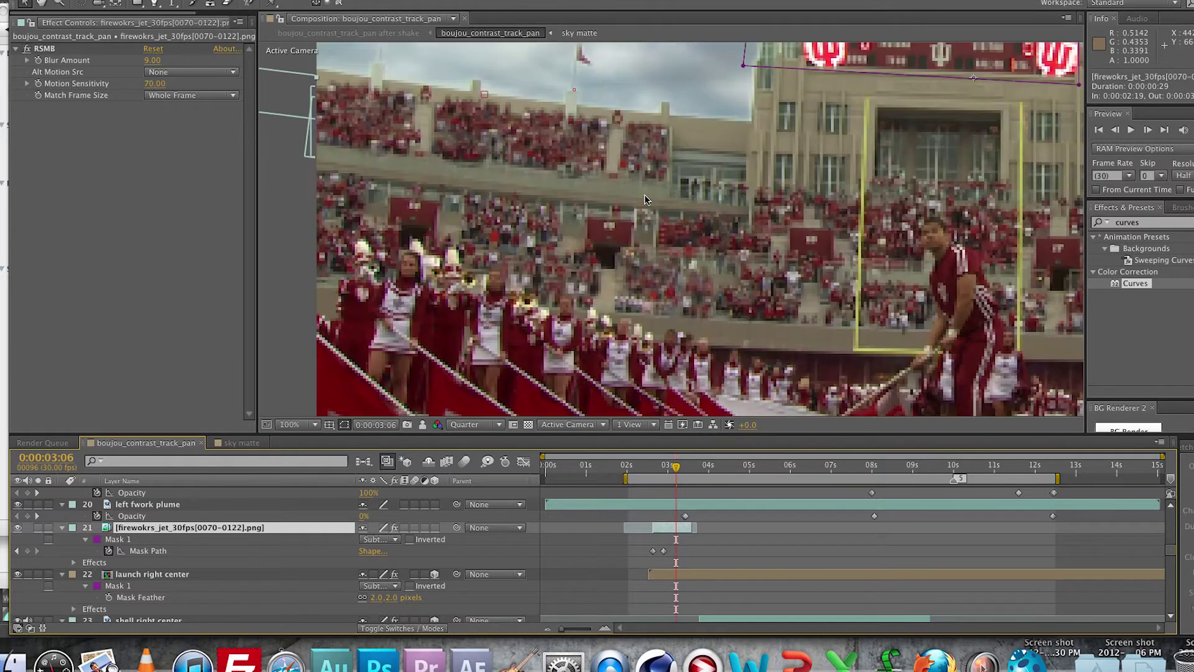
{"action": "left_click_drag", "start_coordinate": [644, 199], "coordinate": [555, 336]}
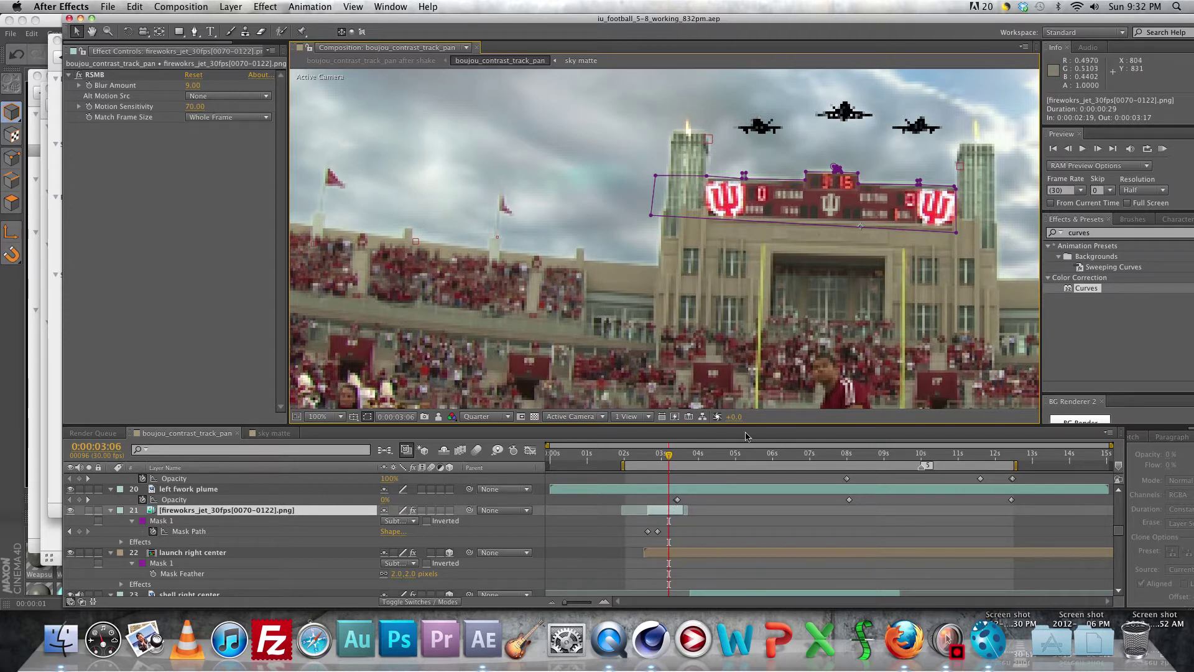
- Go to 0:00:06:07 in the composition and view the wider frame with the fireworks and cheerleaders
{"action": "left_click", "coordinate": [779, 456]}
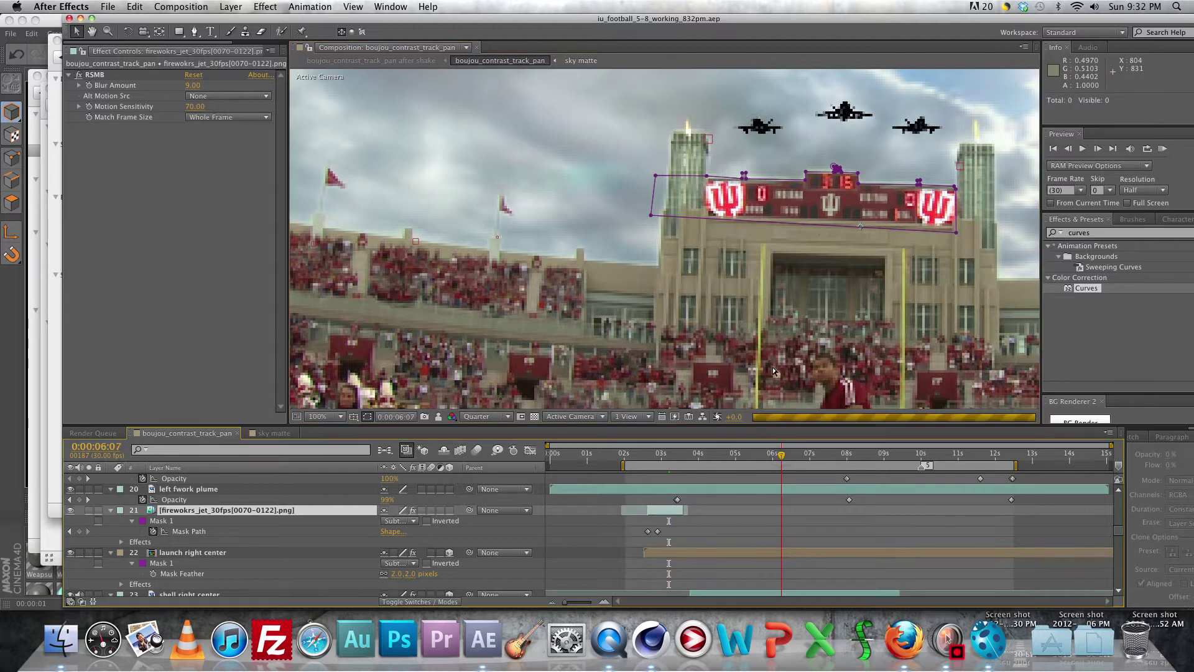
{"action": "key", "text": "comma"}
{"action": "key", "text": "comma"}
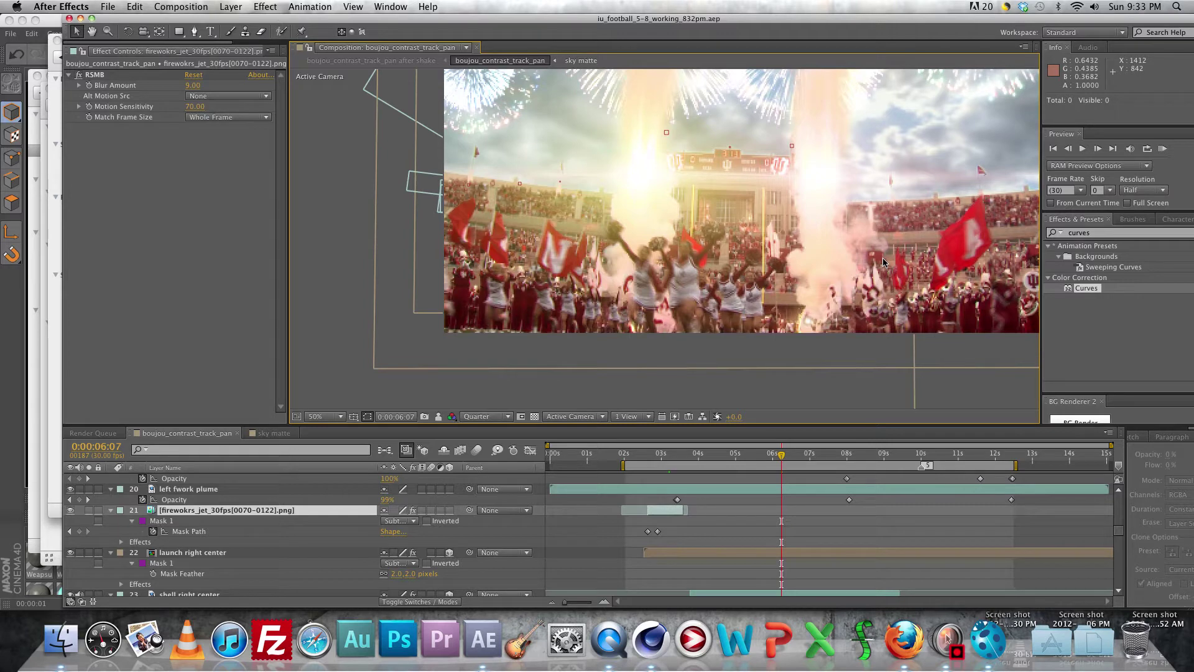
- Show the project's item list and look over its compositions, footage and folders
{"action": "left_click", "coordinate": [119, 45]}
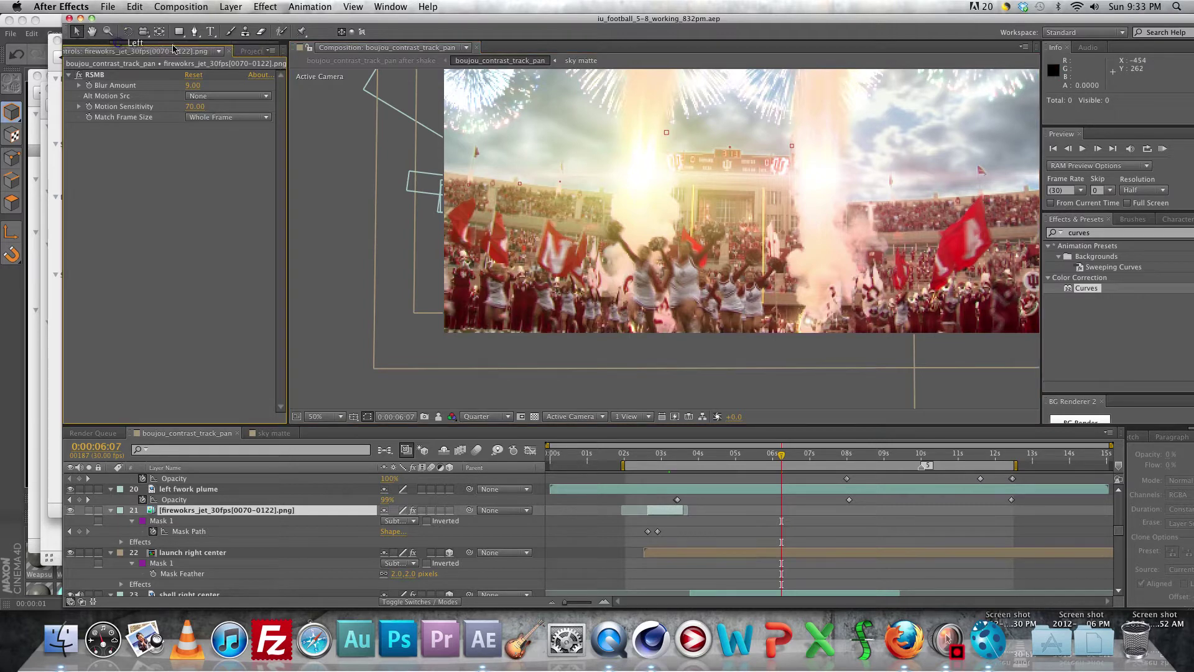
{"action": "left_click", "coordinate": [246, 51]}
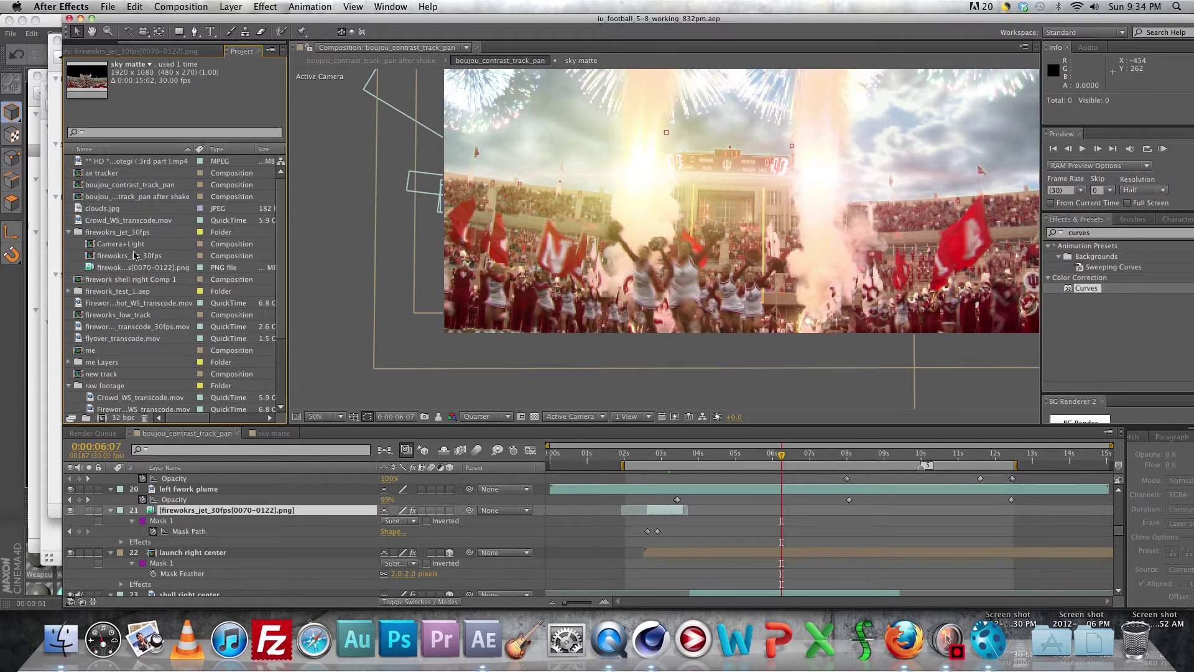
{"action": "scroll", "coordinate": [131, 323], "scroll_direction": "down", "scroll_amount": 4}
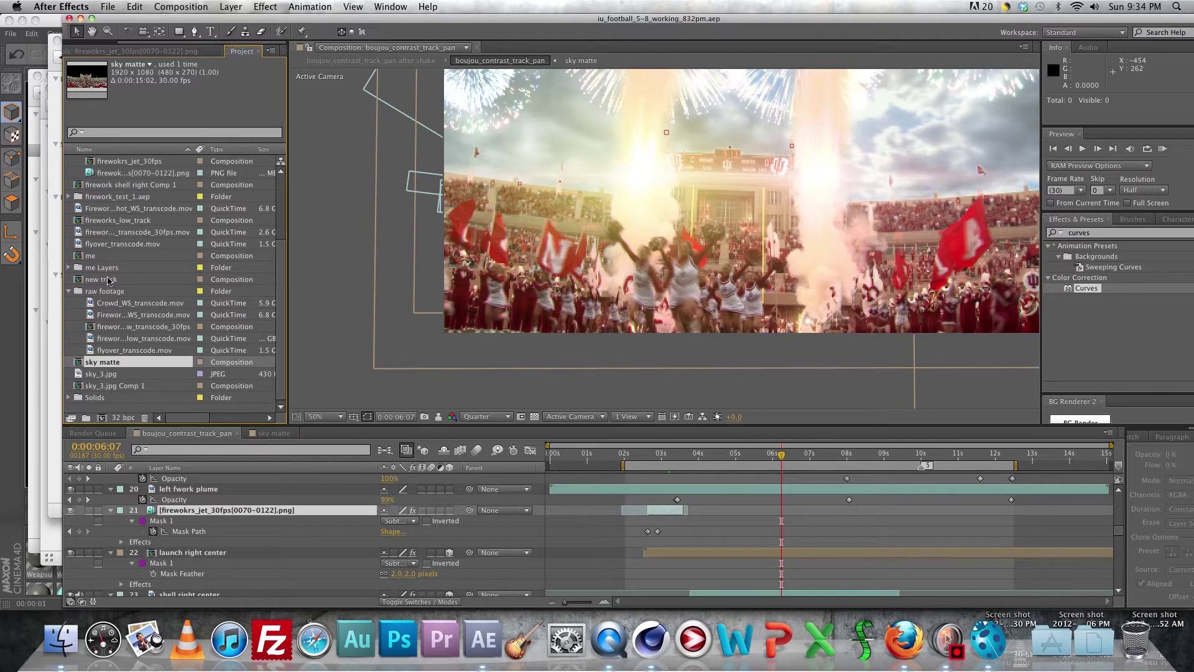
{"action": "scroll", "coordinate": [102, 255], "scroll_direction": "up", "scroll_amount": 3}
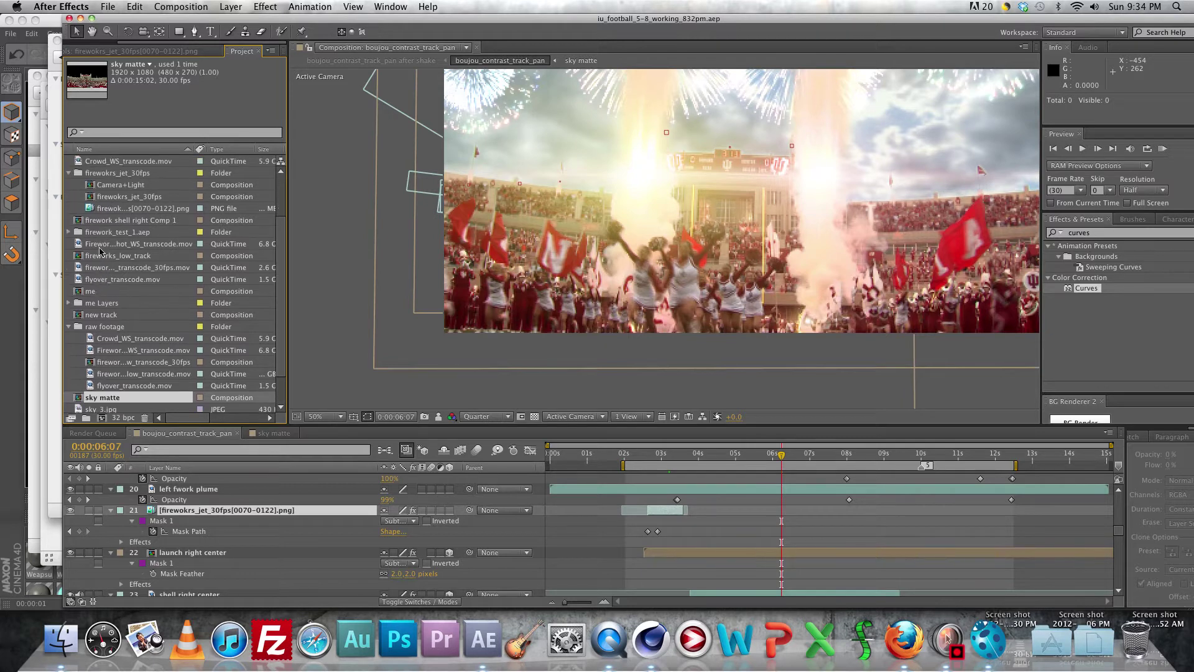
{"action": "scroll", "coordinate": [109, 246], "scroll_direction": "up", "scroll_amount": 1}
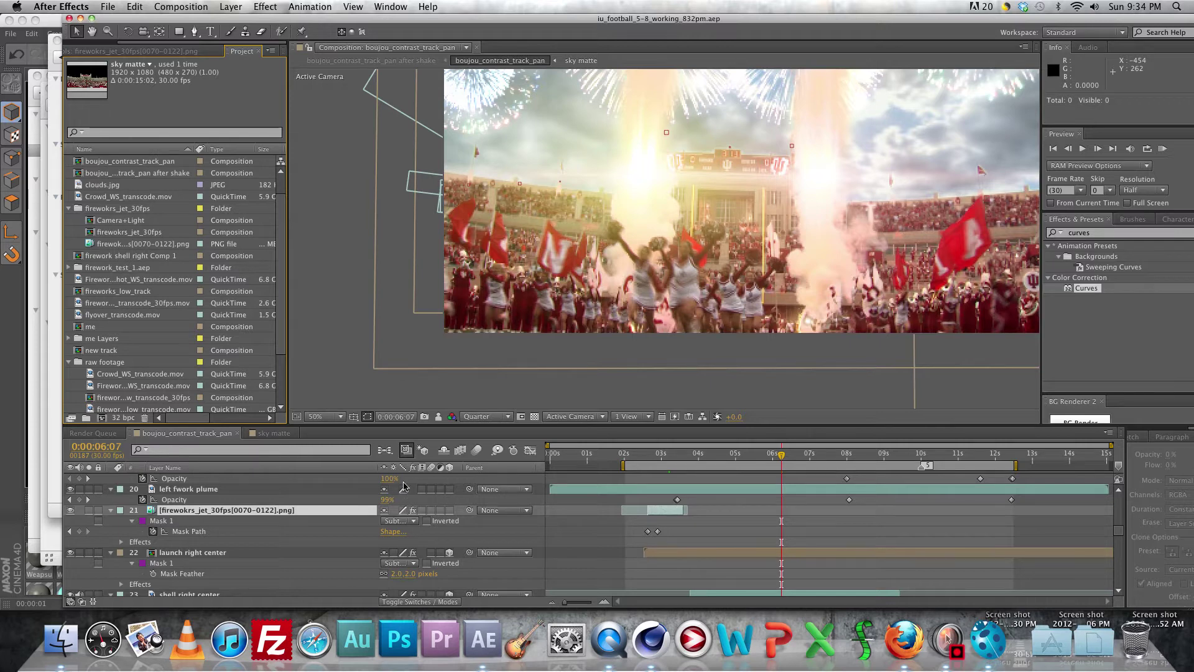
- Switch to boujou and check the Camera 1 properties without changing them
{"action": "left_click", "coordinate": [988, 640]}
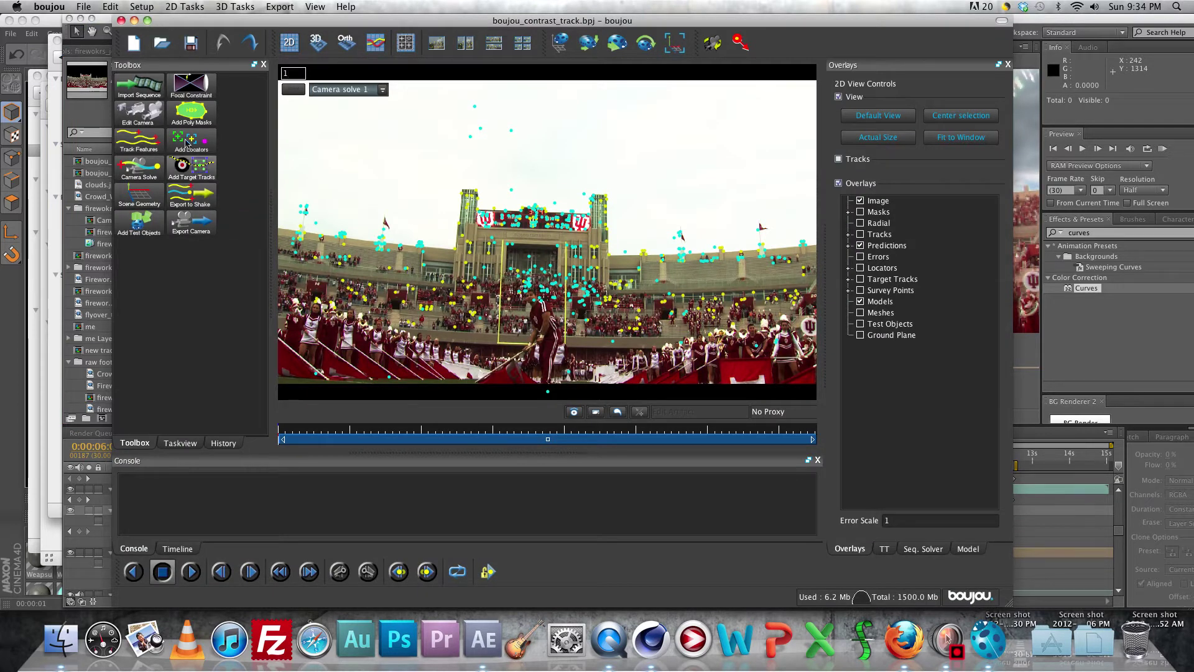
{"action": "left_click", "coordinate": [142, 122]}
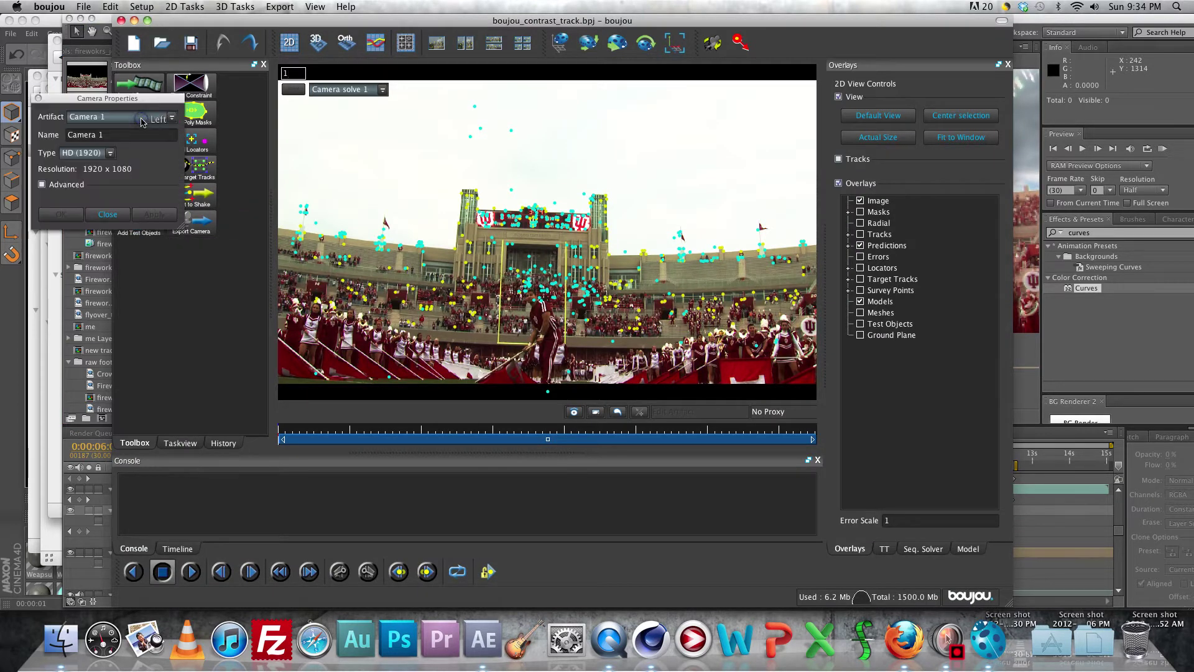
{"action": "left_click", "coordinate": [111, 214]}
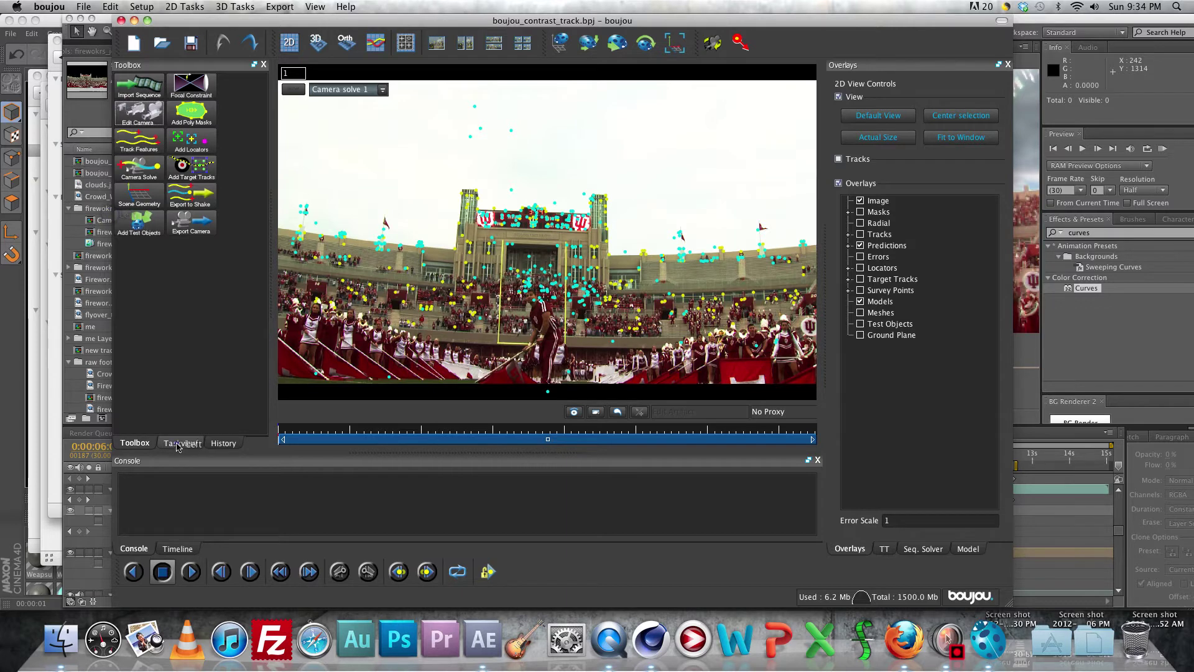
- Expand Camera 1 in boujou's task view and open the image sequence settings of Sequence 1
{"action": "left_click", "coordinate": [180, 442]}
{"action": "left_click", "coordinate": [127, 83]}
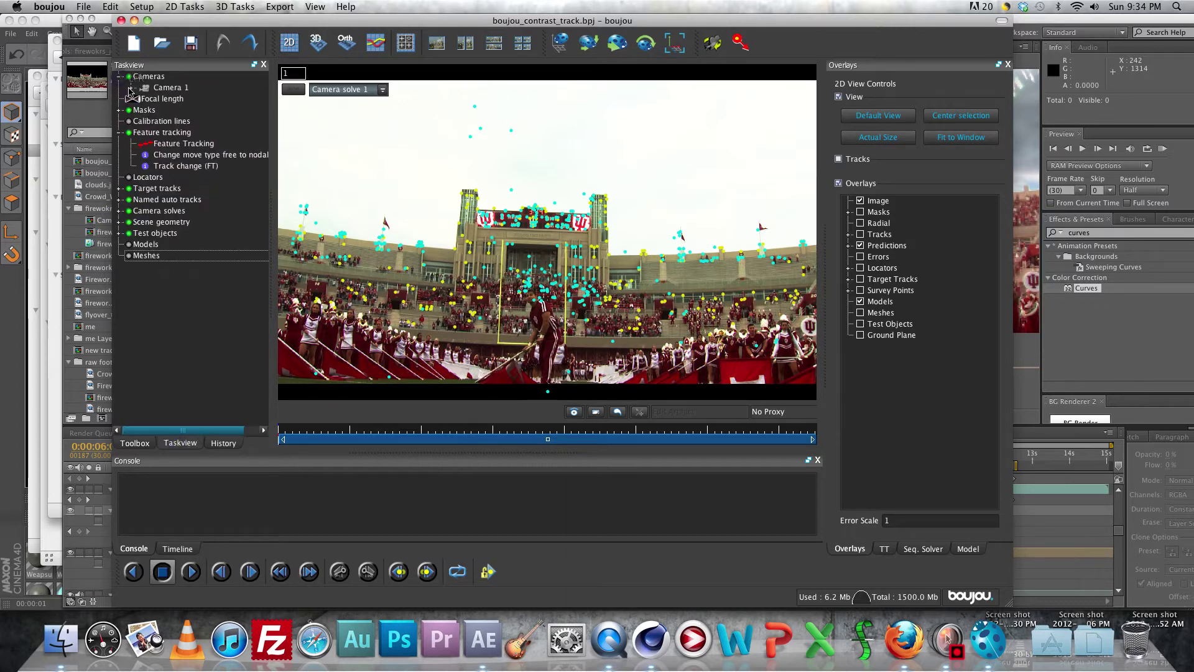
{"action": "left_click", "coordinate": [133, 88]}
{"action": "left_click", "coordinate": [168, 99]}
{"action": "double_click", "coordinate": [168, 100]}
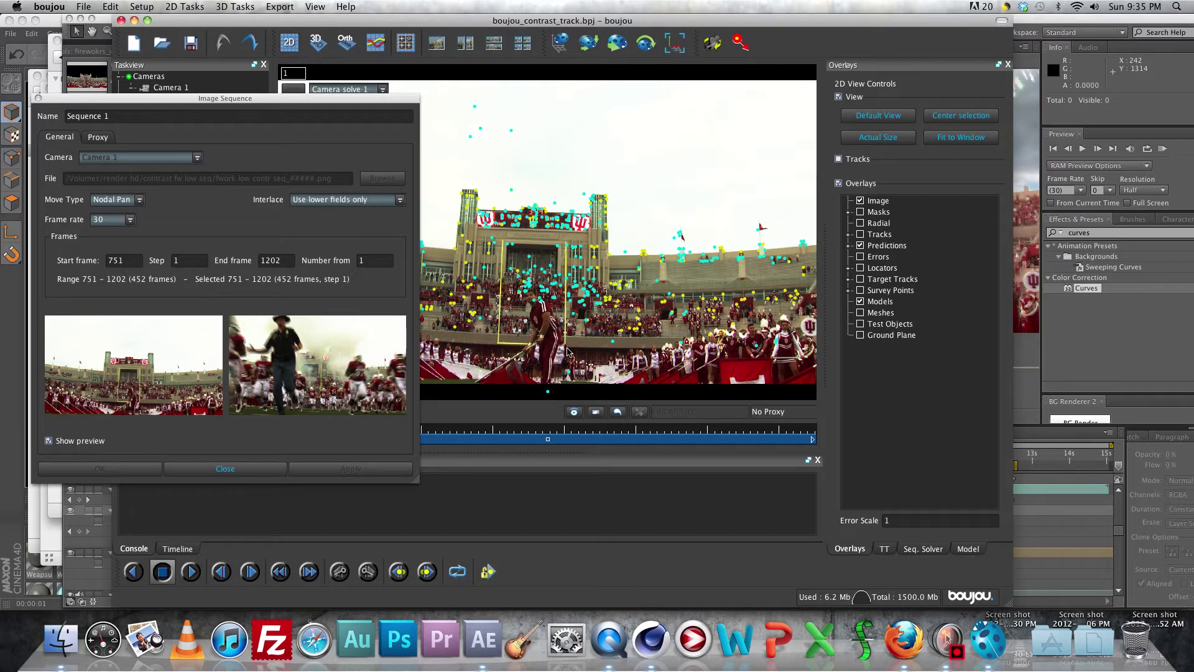
- Review the move type choices for Sequence 1, keep Nodal Pan, and close the image sequence settings
{"action": "left_click", "coordinate": [144, 207]}
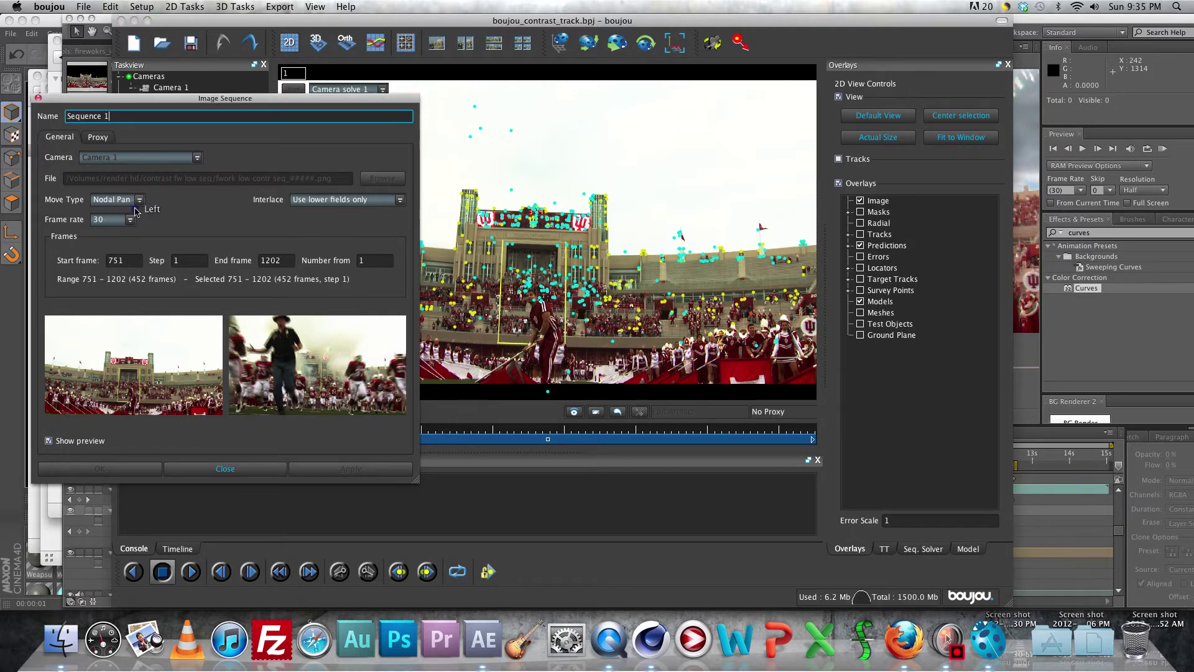
{"action": "left_click", "coordinate": [138, 199]}
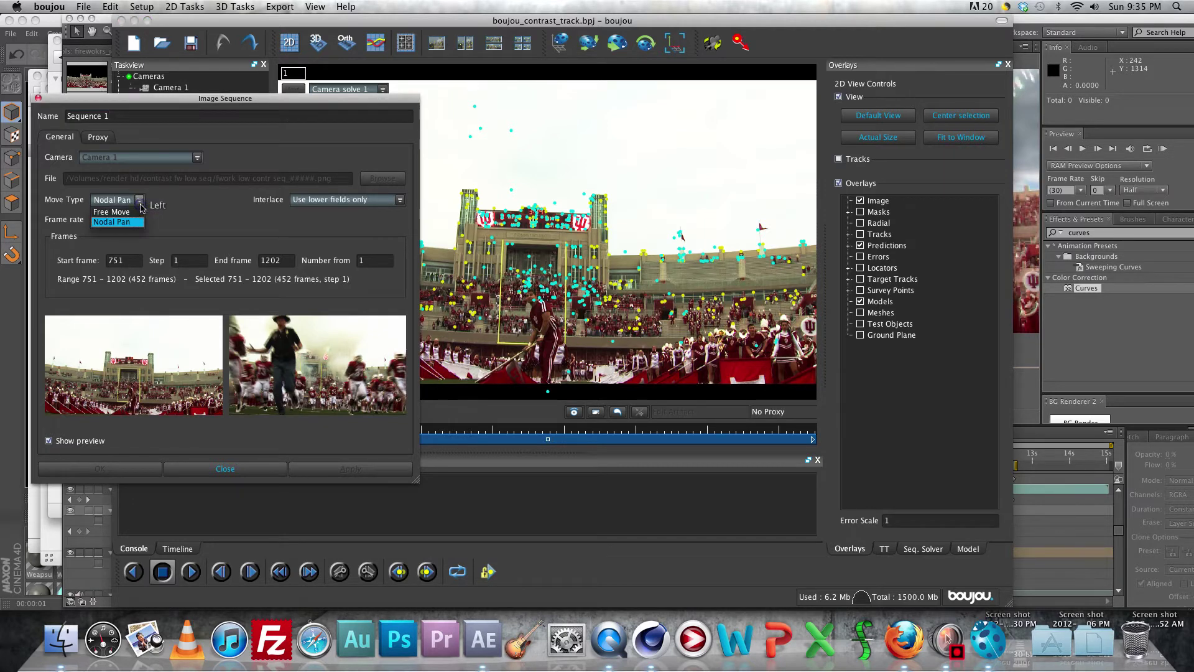
{"action": "left_click", "coordinate": [190, 203]}
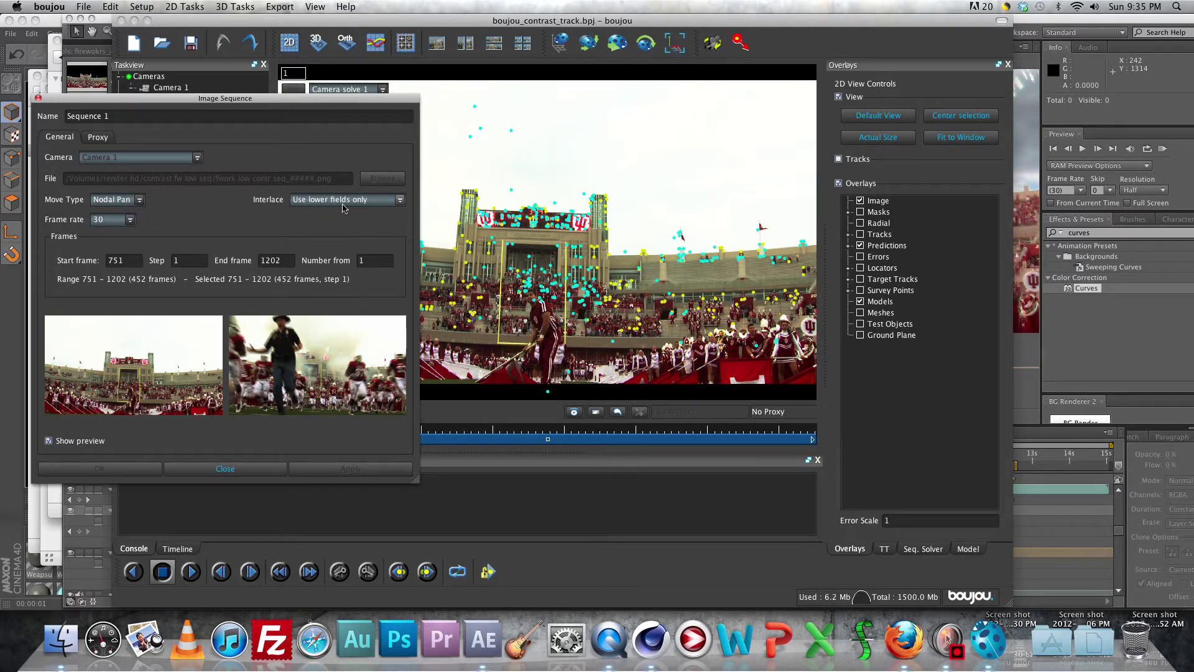
{"action": "left_click", "coordinate": [224, 472]}
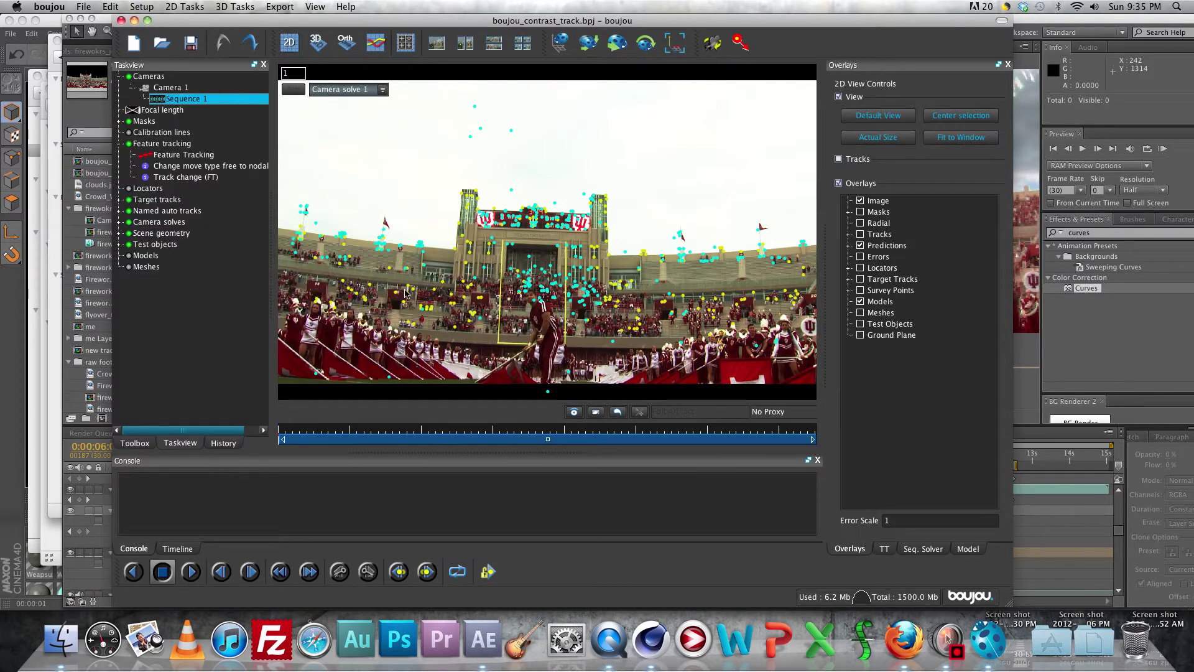
- Turn on the Masks overlay for the tracked footage and scrub through the shot to inspect the mask shapes
{"action": "left_click", "coordinate": [137, 121]}
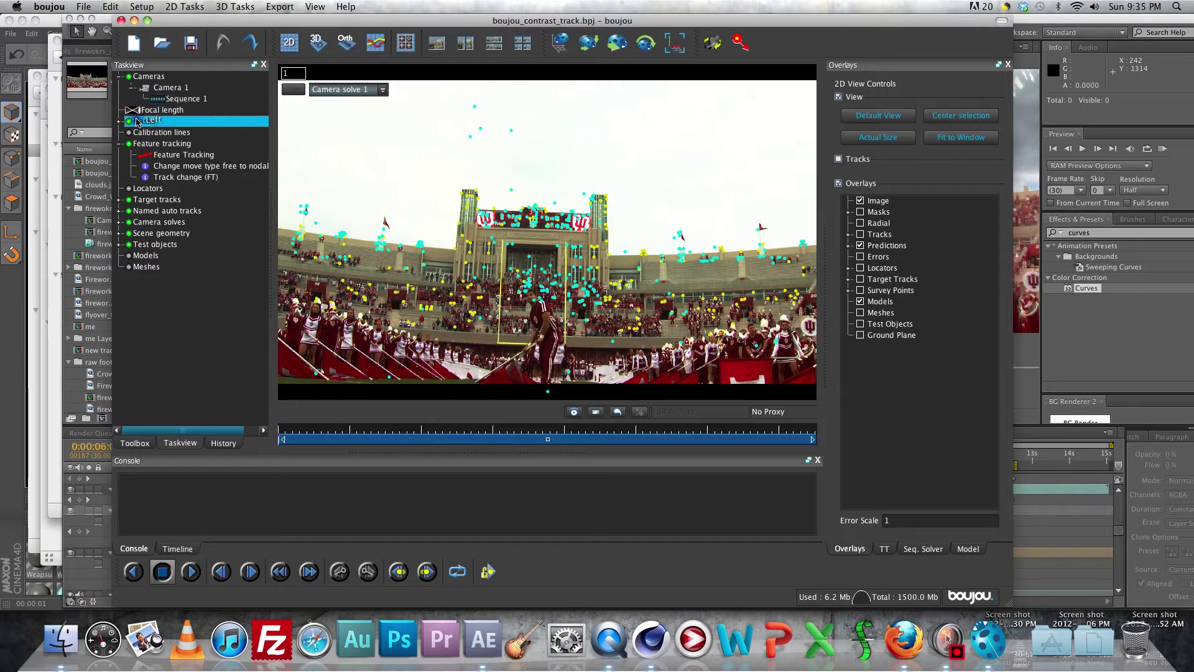
{"action": "left_click", "coordinate": [860, 212]}
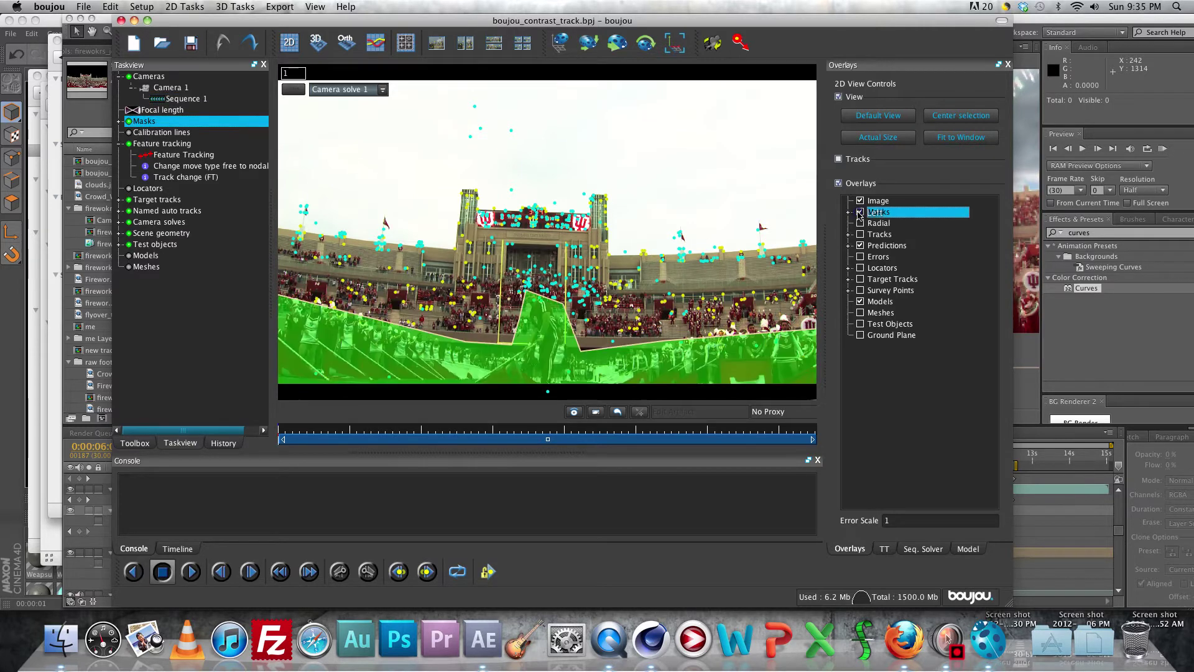
{"action": "left_click_drag", "start_coordinate": [280, 430], "coordinate": [605, 450]}
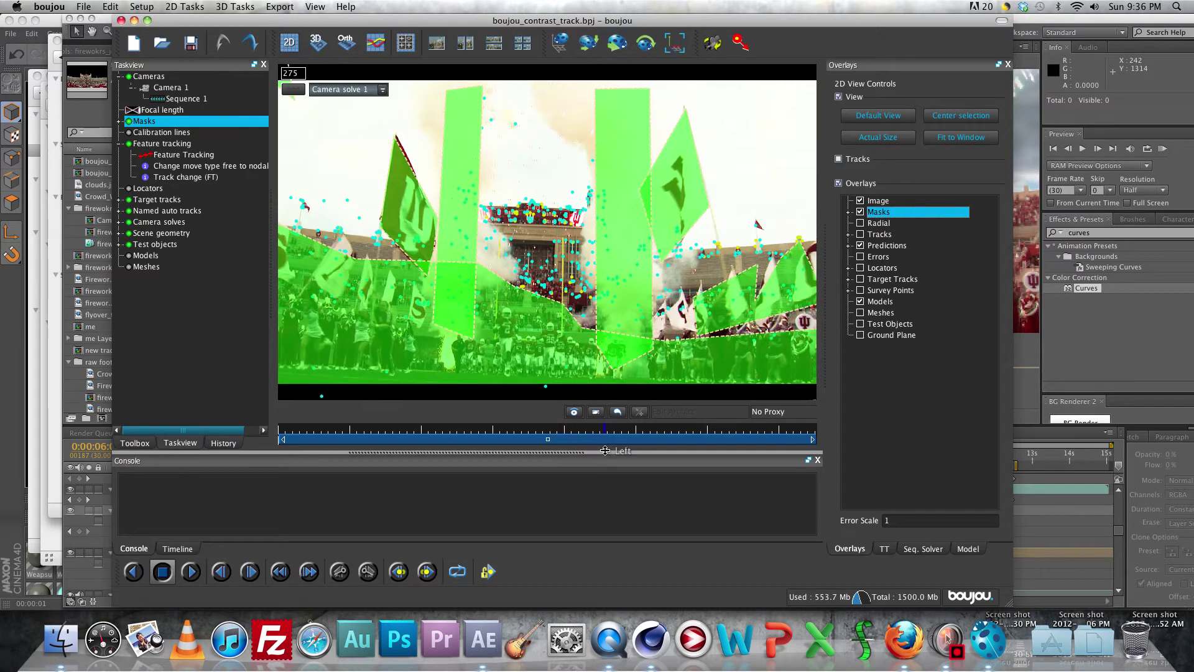
{"action": "left_click", "coordinate": [493, 439]}
{"action": "left_click_drag", "start_coordinate": [492, 440], "coordinate": [408, 440]}
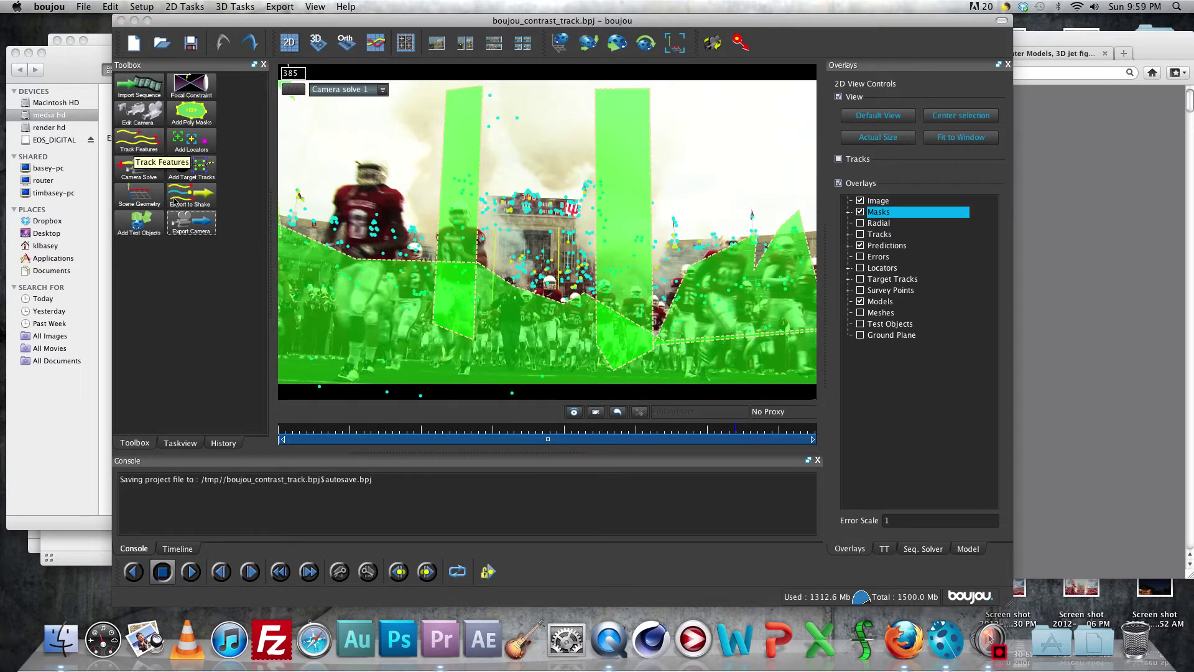
- Open the camera export settings, review the move type choices and keep Moving Camera, Static Scene
{"action": "left_click", "coordinate": [189, 230]}
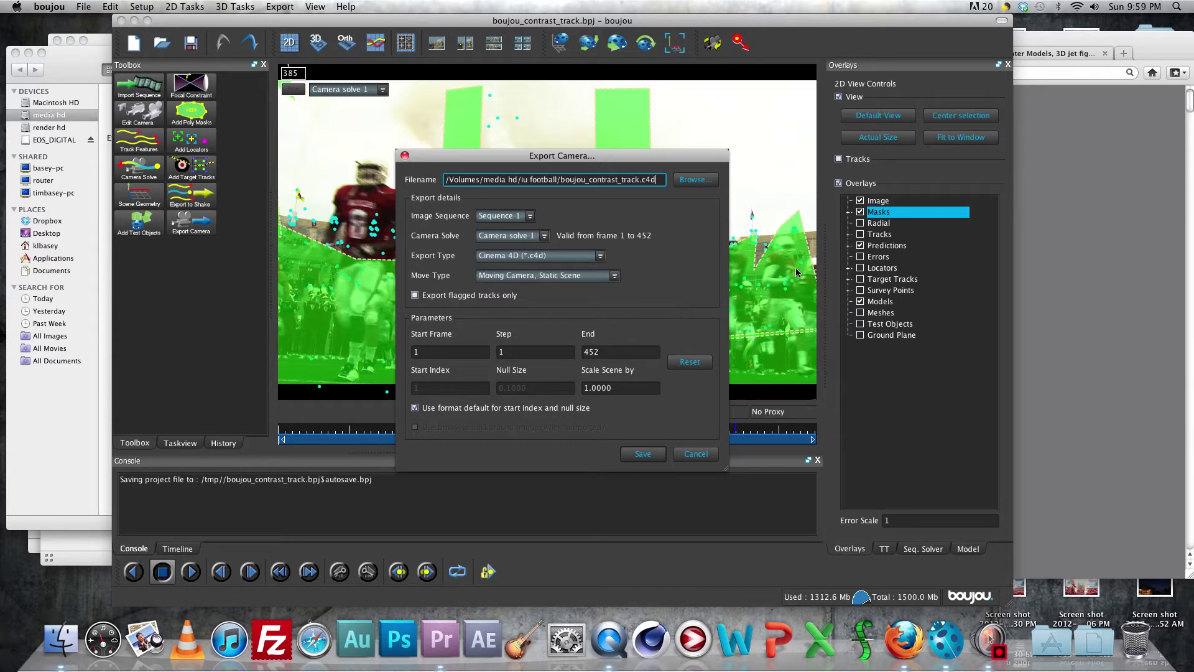
{"action": "left_click", "coordinate": [576, 277]}
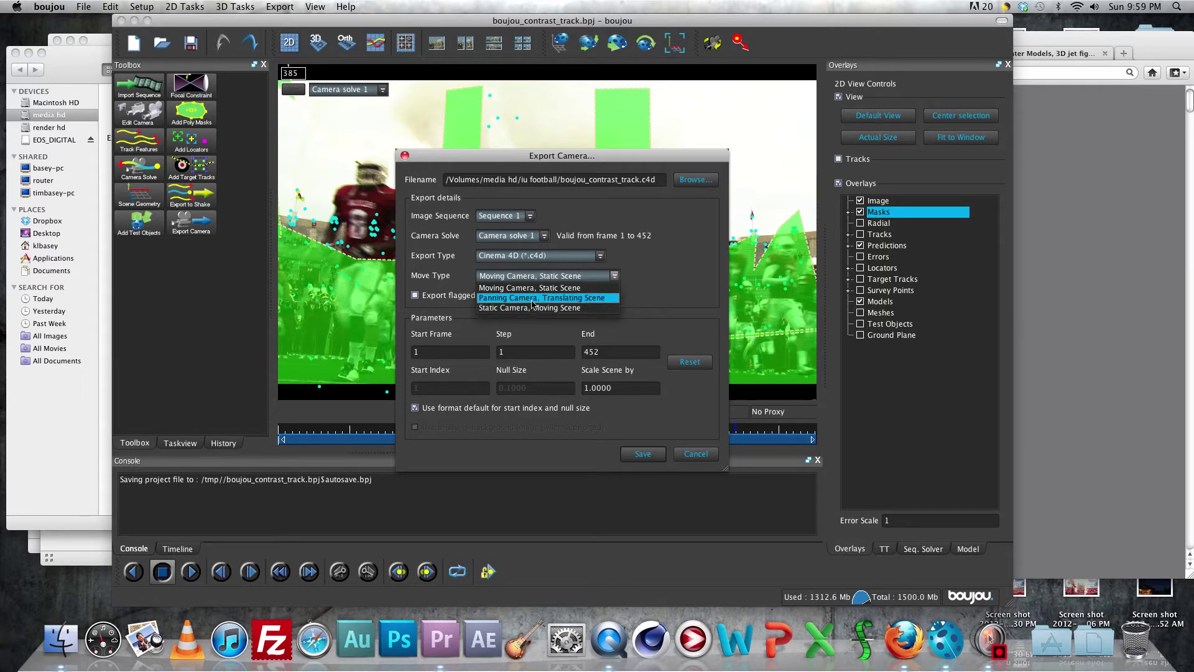
{"action": "left_click", "coordinate": [562, 287]}
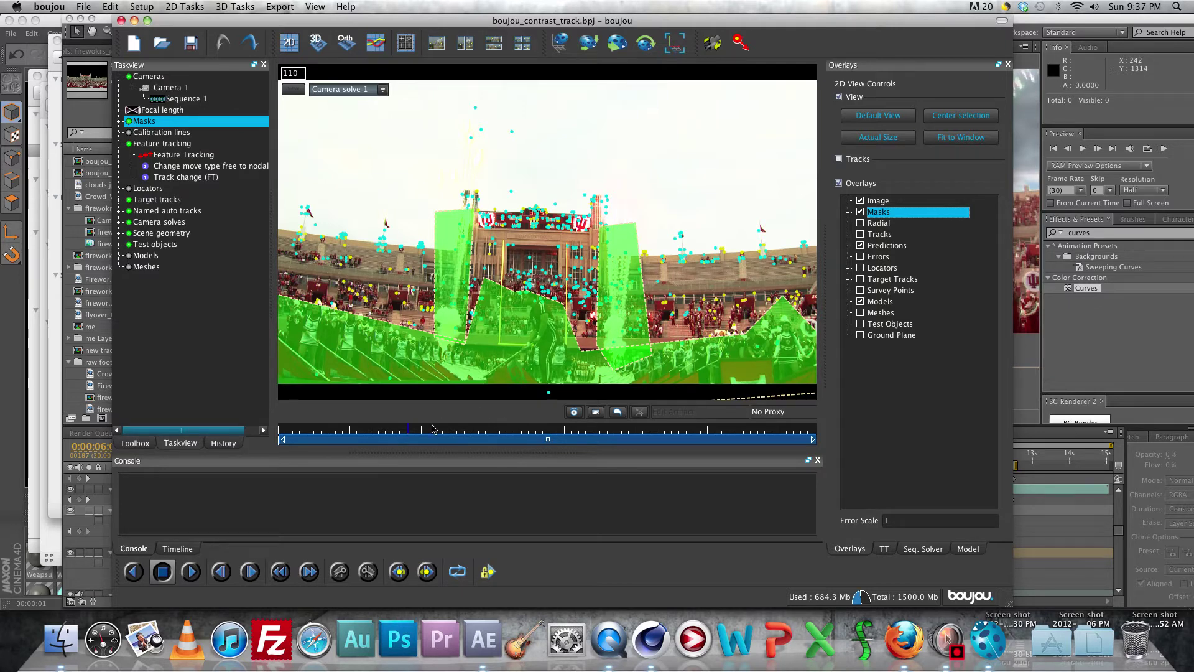
- Scrub the masked footage forward to frame 385 to examine how the masks cover the foreground people, flags and smoke
{"action": "left_click_drag", "start_coordinate": [415, 434], "coordinate": [522, 434]}
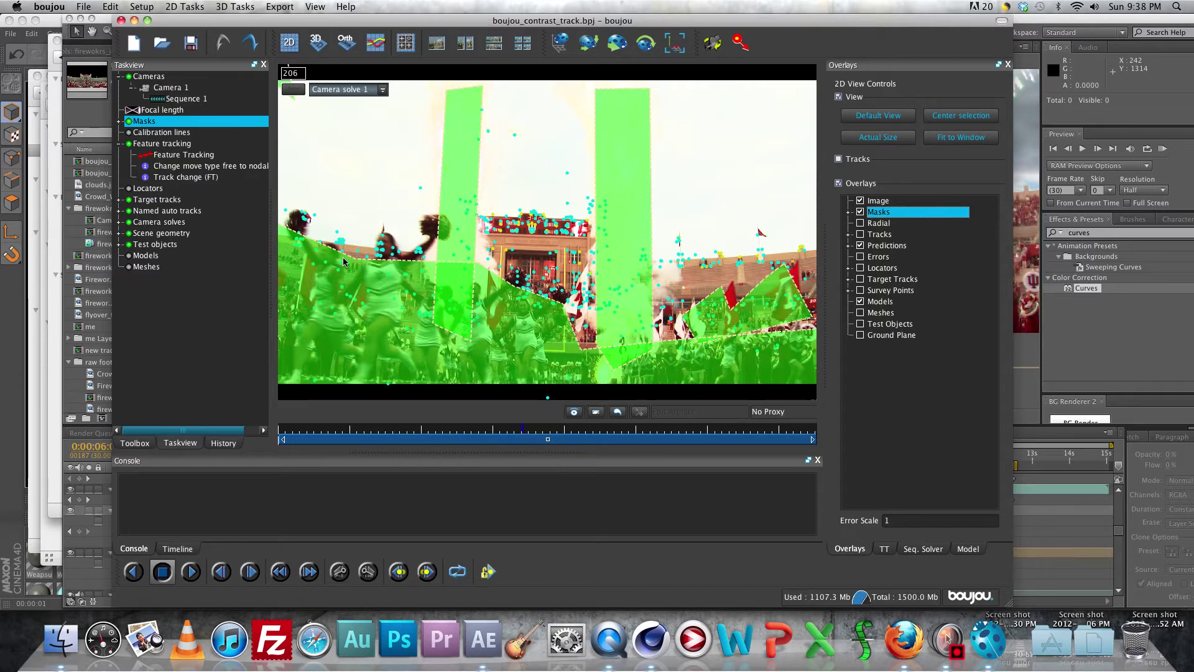
{"action": "left_click", "coordinate": [551, 432]}
{"action": "left_click_drag", "start_coordinate": [552, 432], "coordinate": [737, 428]}
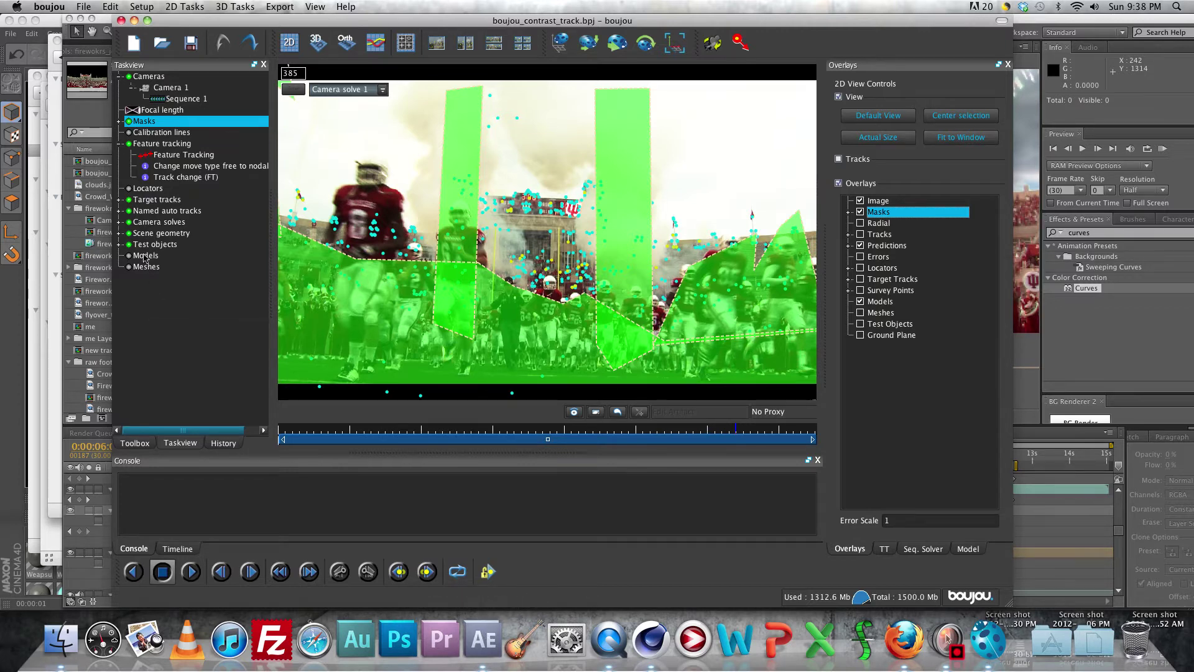
- Switch to After Effects and look through the boujou_contrast_track_pan layers down to the tracked nulls and back to the raw footage
{"action": "left_click", "coordinate": [483, 639]}
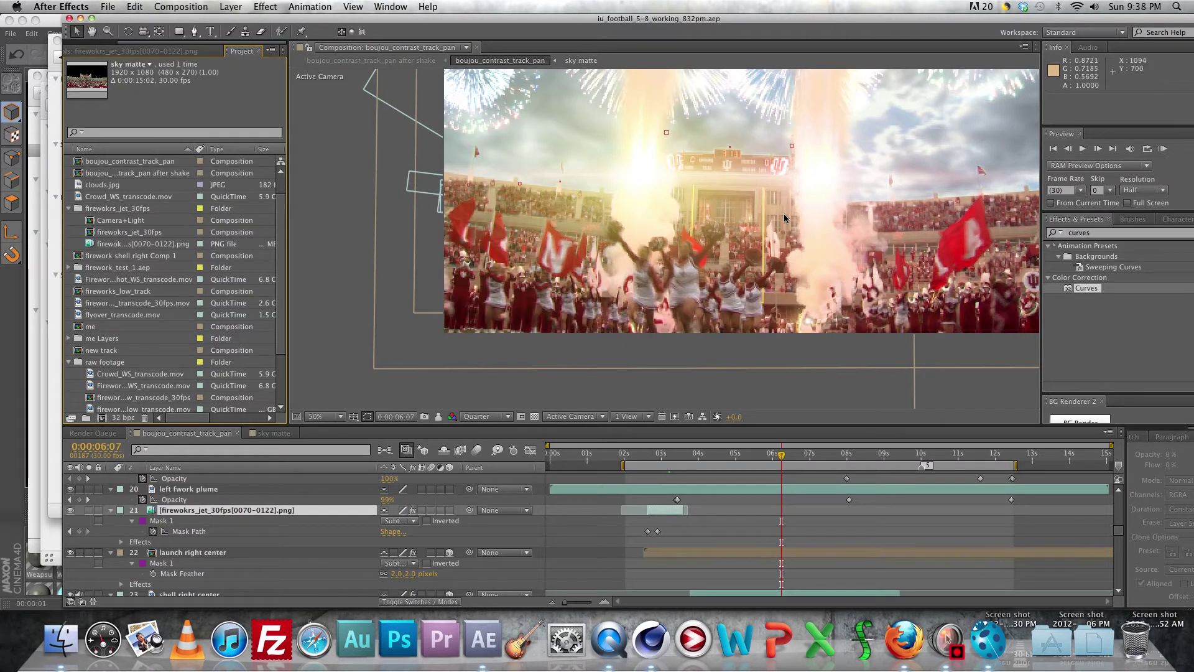
{"action": "scroll", "coordinate": [314, 530], "scroll_direction": "down", "scroll_amount": 10}
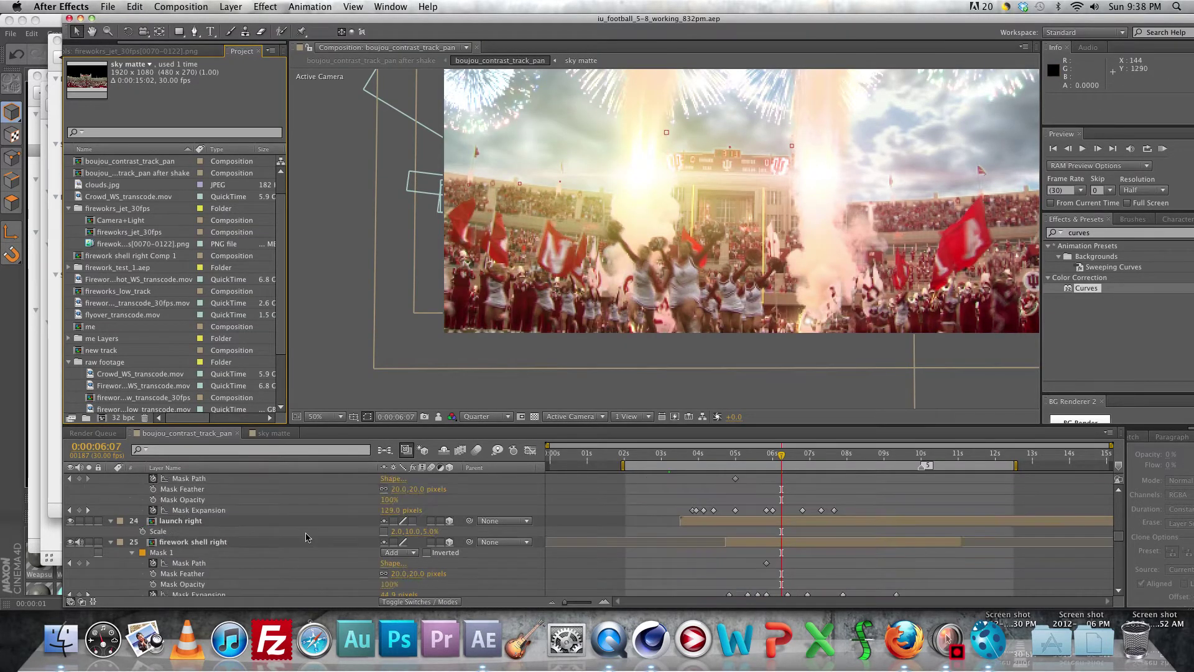
{"action": "scroll", "coordinate": [305, 533], "scroll_direction": "down", "scroll_amount": 20}
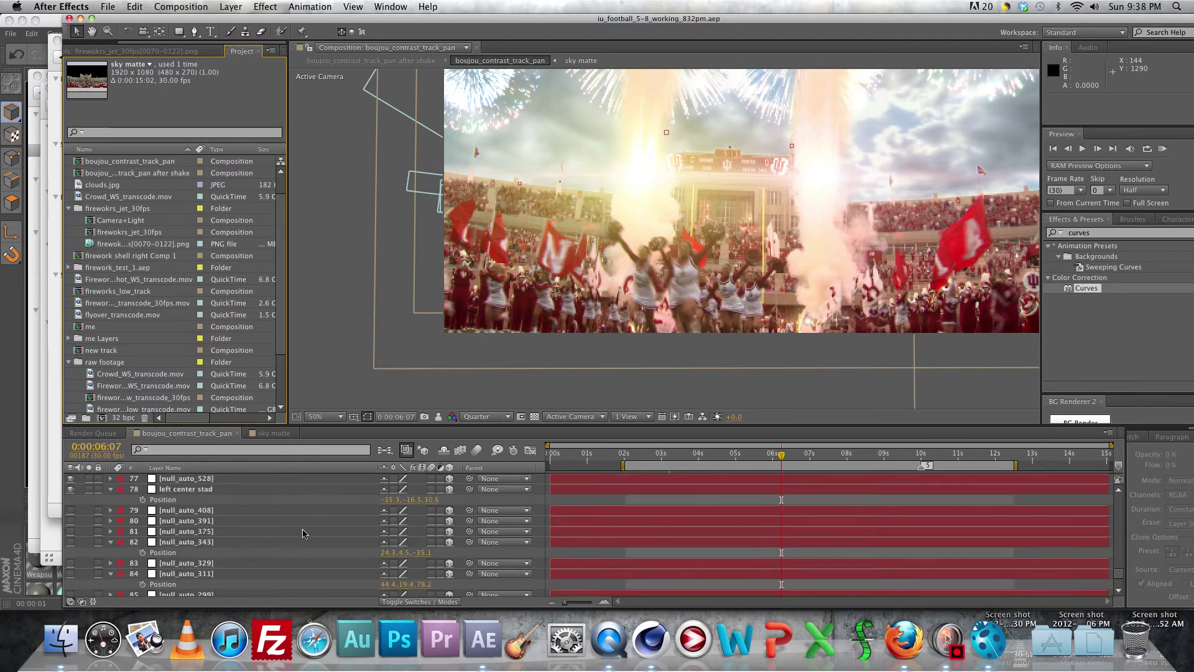
{"action": "scroll", "coordinate": [301, 516], "scroll_direction": "up", "scroll_amount": 10}
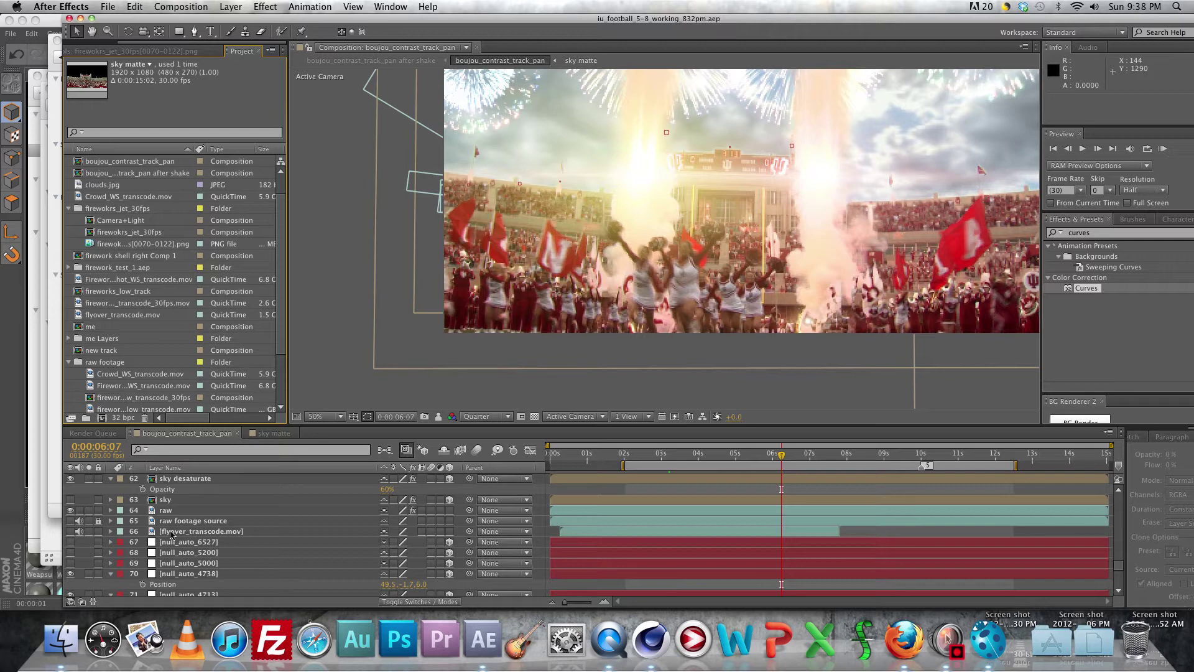
- Solo the raw footage source layer, comparing the original shot with the full composite
{"action": "left_click", "coordinate": [88, 520]}
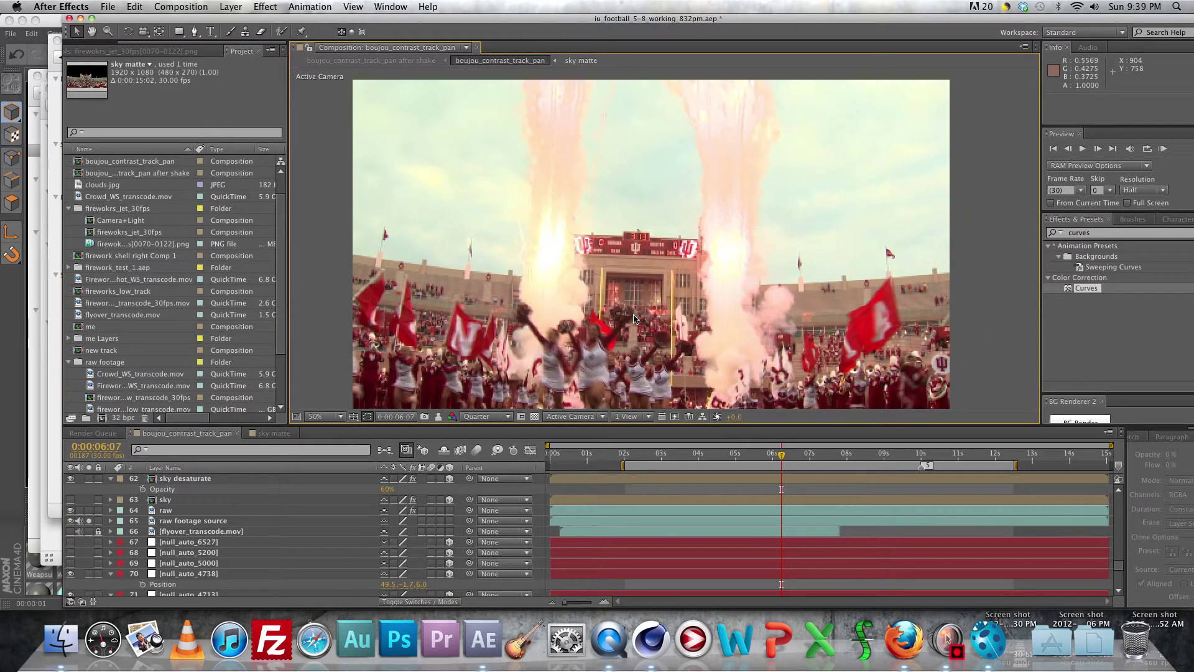
{"action": "left_click", "coordinate": [78, 522]}
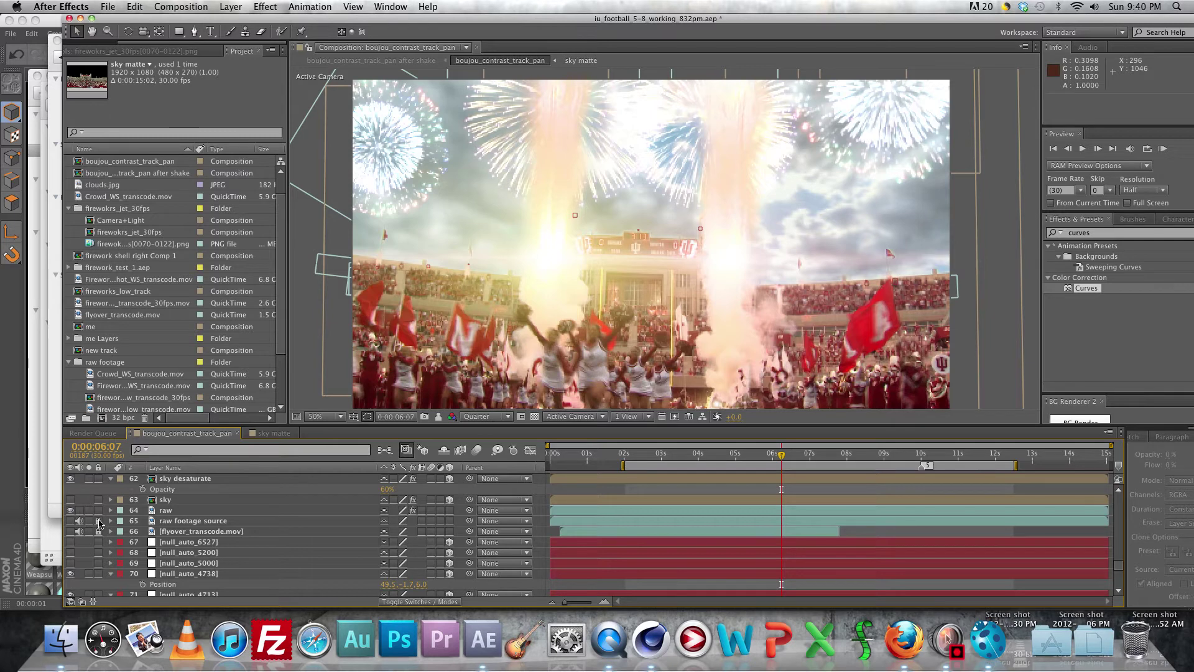
{"action": "left_click", "coordinate": [70, 520]}
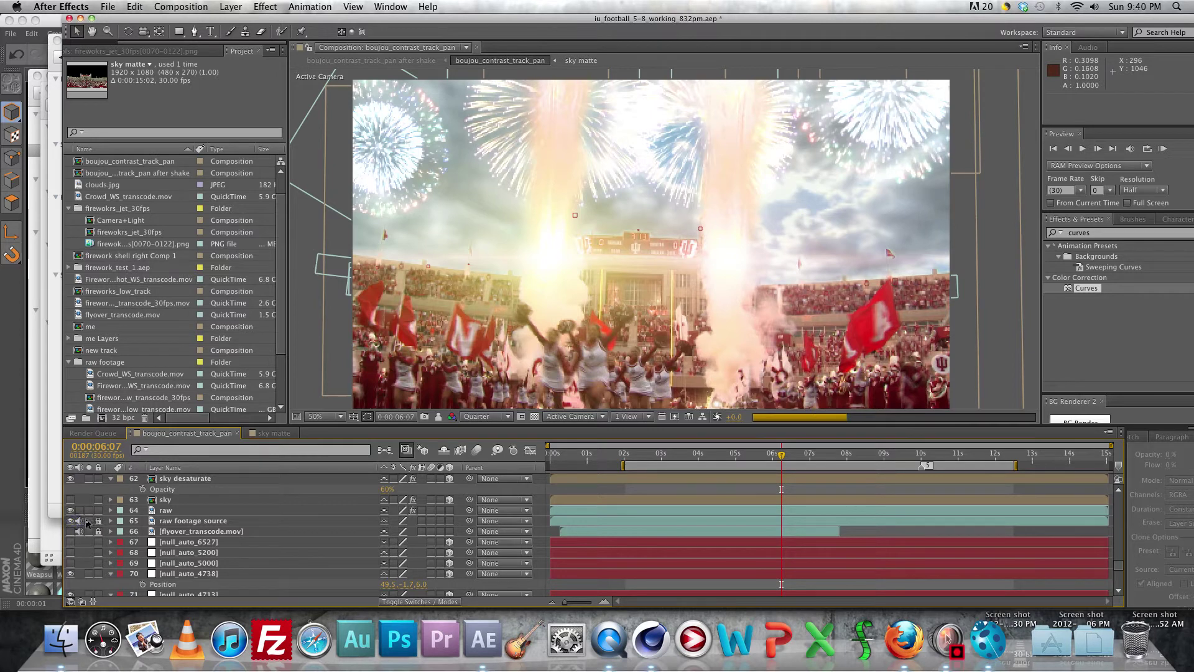
{"action": "left_click", "coordinate": [89, 520]}
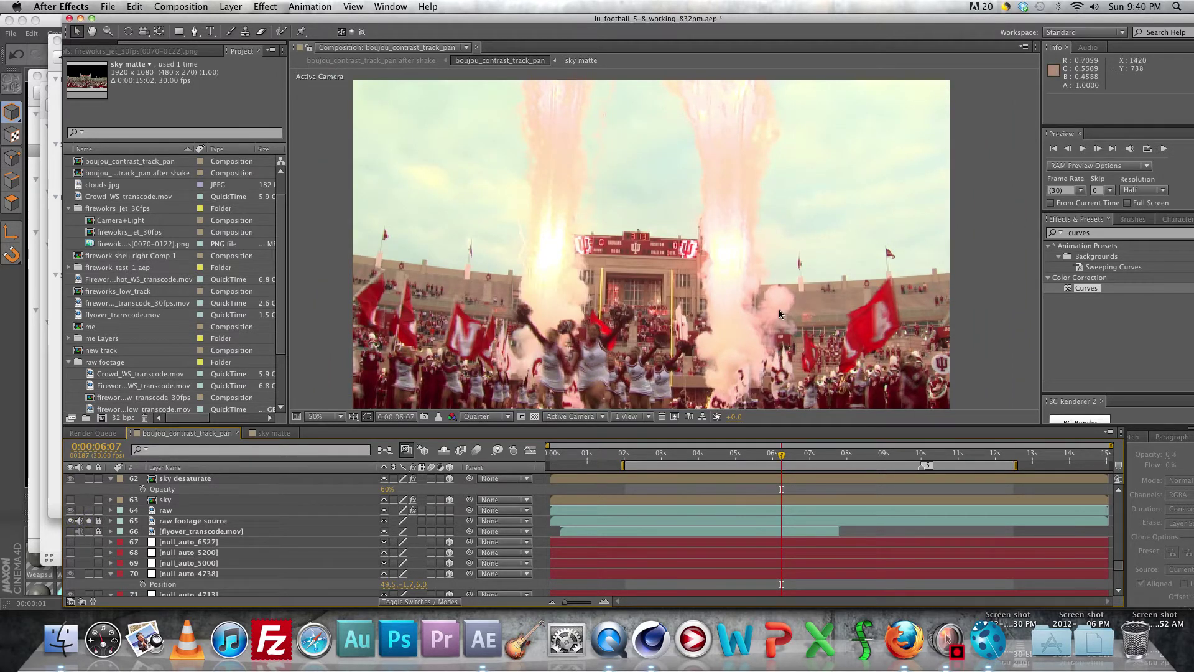
- Go to 0:00:02:08 and enlarge the composition view to 100% to examine the stands in the original footage
{"action": "left_click", "coordinate": [633, 457]}
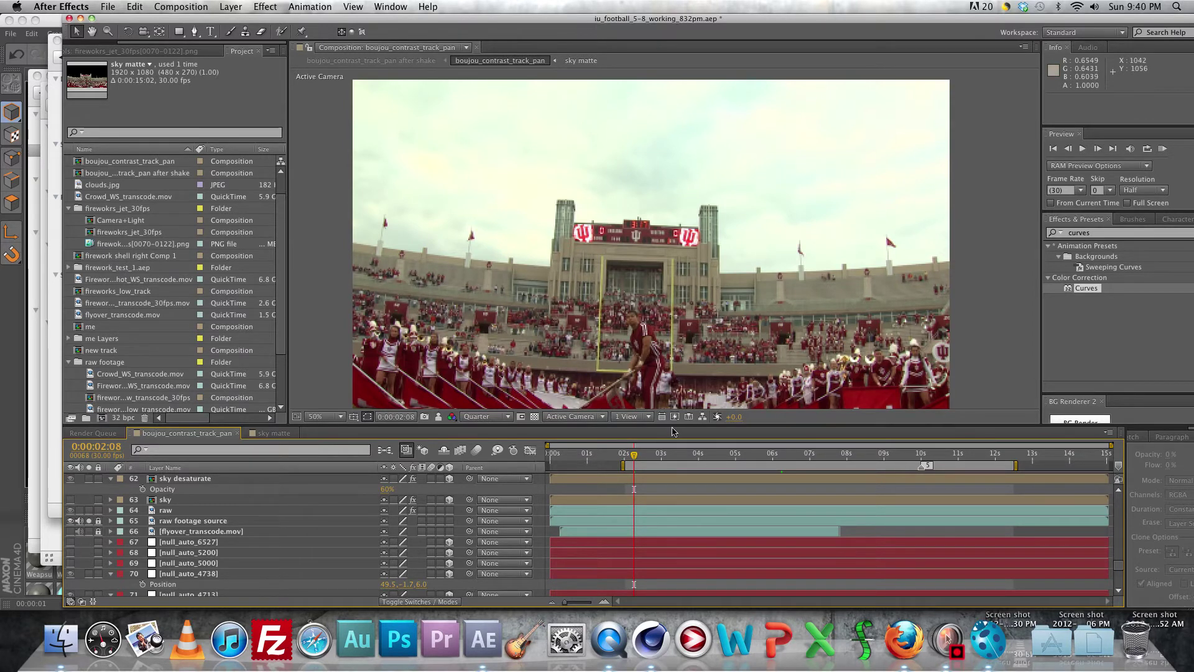
{"action": "key", "text": "slash"}
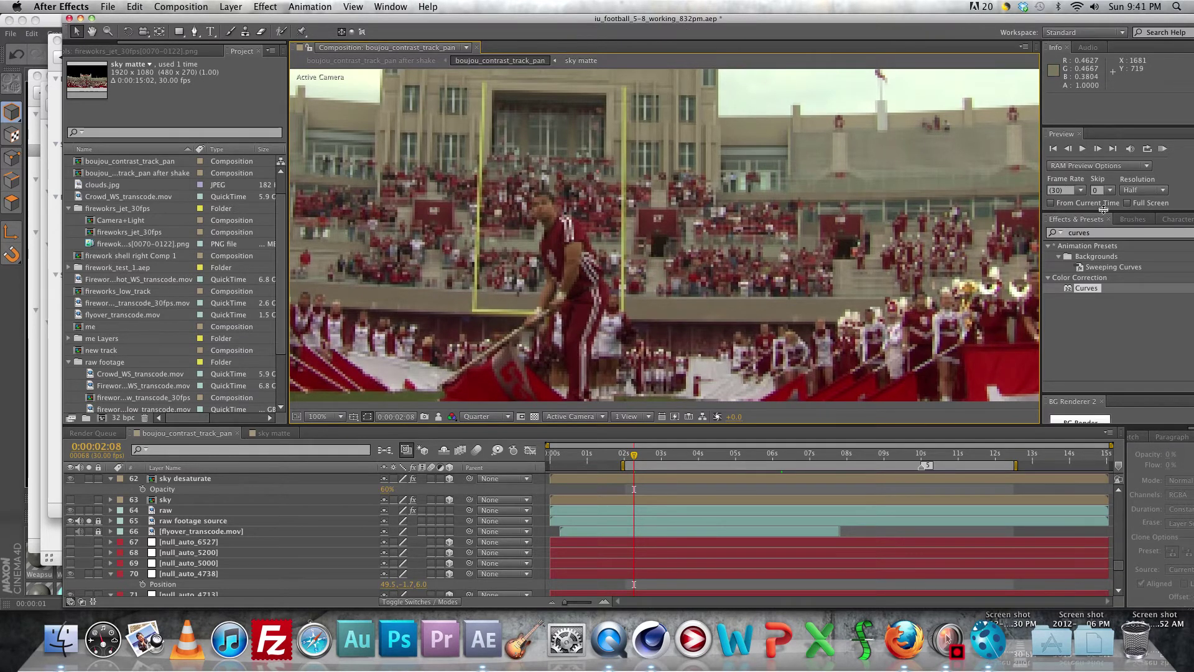
{"action": "left_click", "coordinate": [1133, 221]}
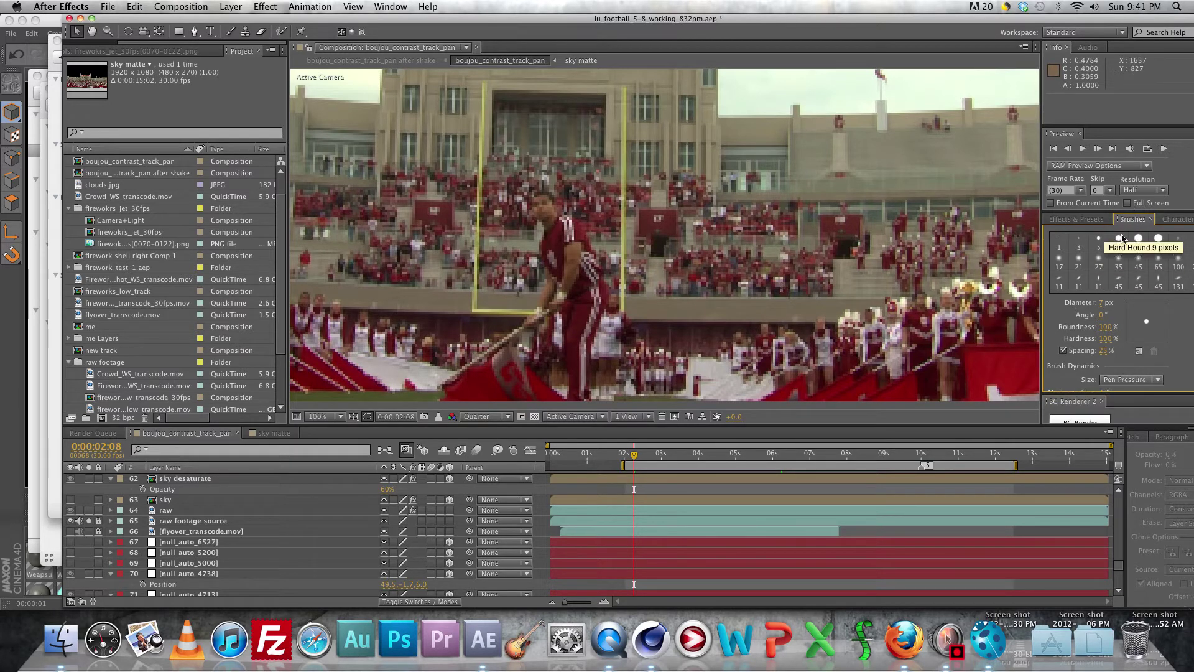
{"action": "left_click", "coordinate": [1075, 219]}
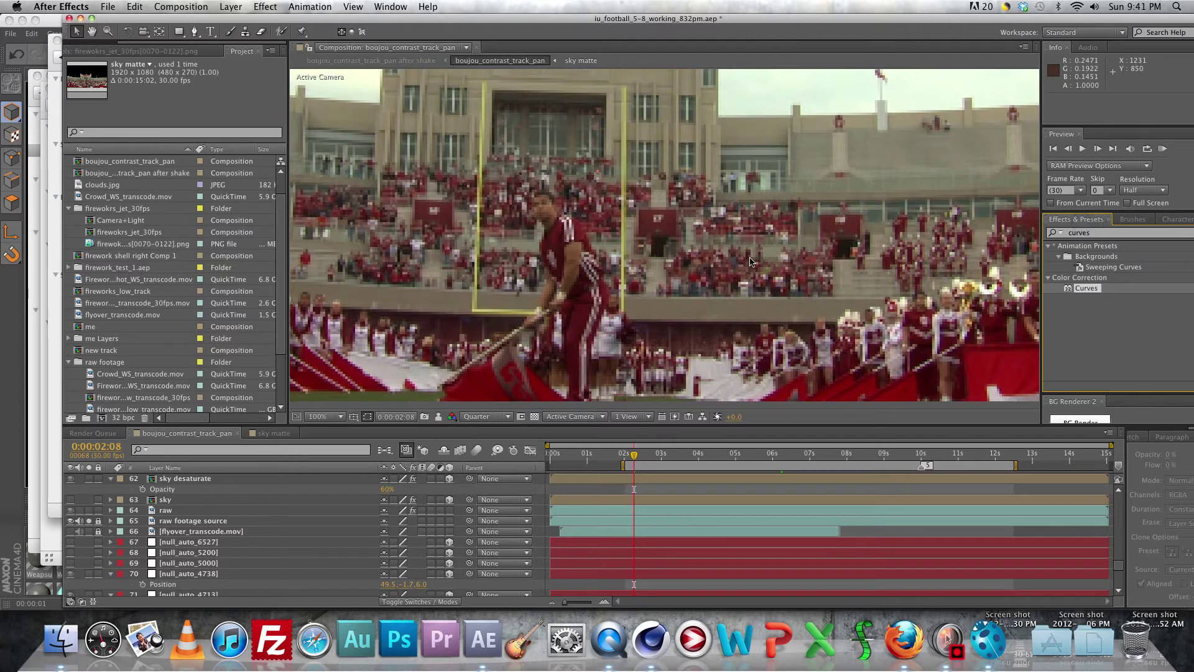
- Find the band 3 layer in the composition and open it in its own layer viewer
{"action": "left_click", "coordinate": [571, 514]}
{"action": "scroll", "coordinate": [578, 516], "scroll_direction": "up", "scroll_amount": 5}
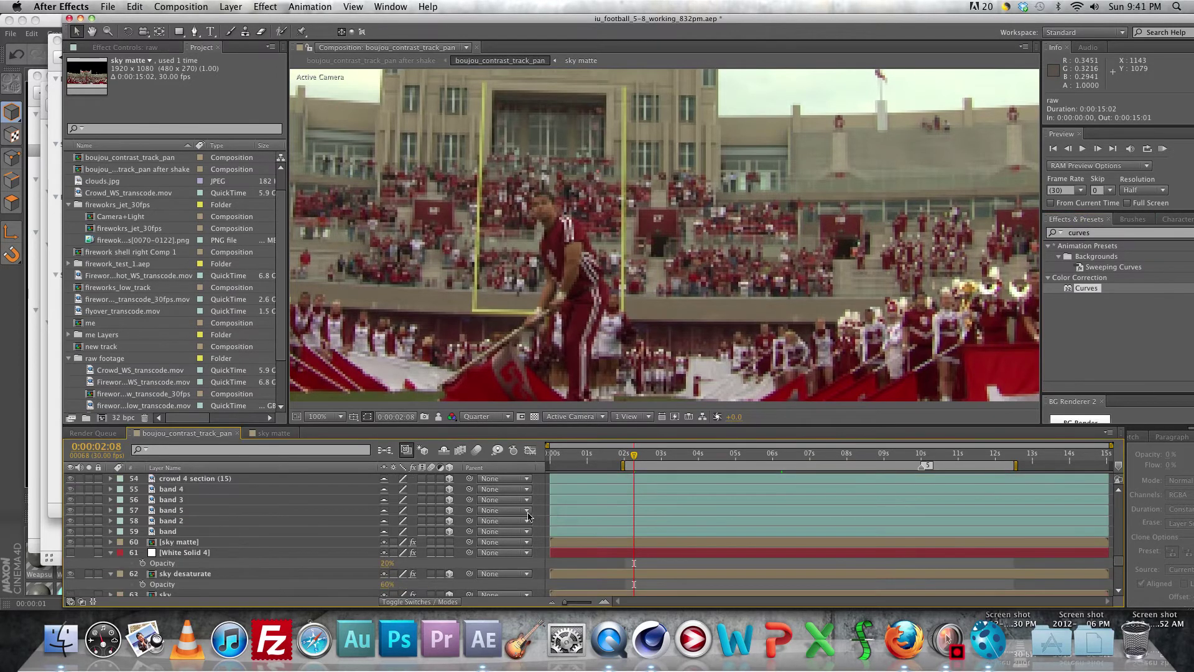
{"action": "left_click", "coordinate": [619, 522]}
{"action": "double_click", "coordinate": [621, 520]}
{"action": "right_click", "coordinate": [621, 523]}
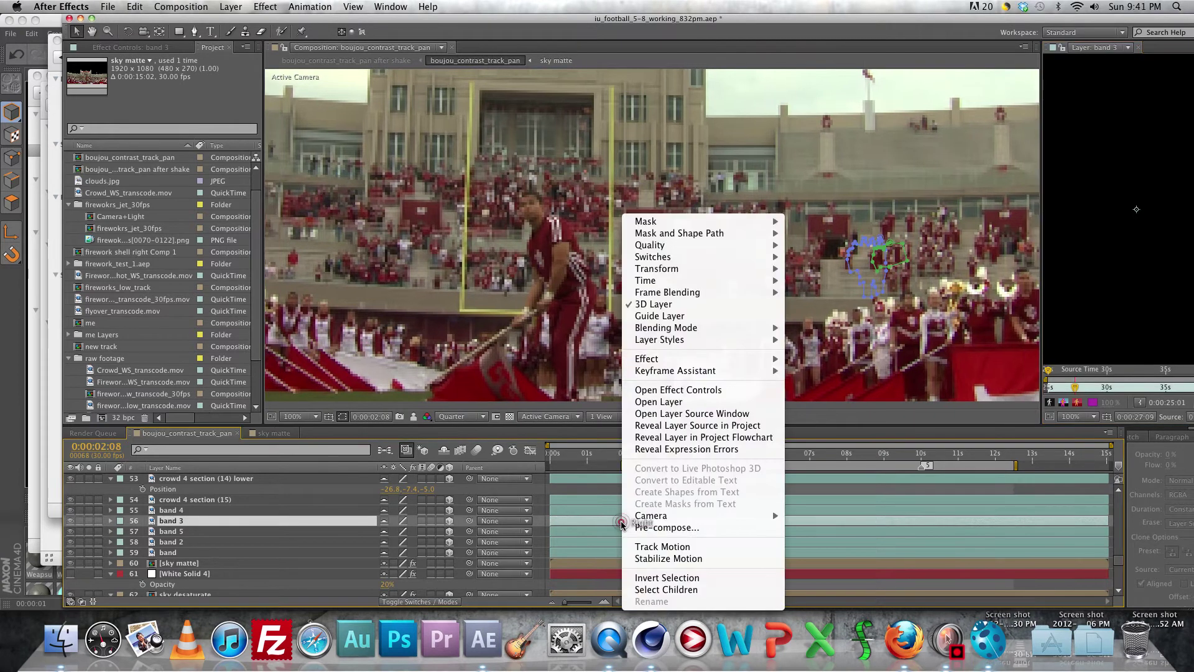
{"action": "mouse_move", "coordinate": [771, 280]}
{"action": "left_click", "coordinate": [582, 536]}
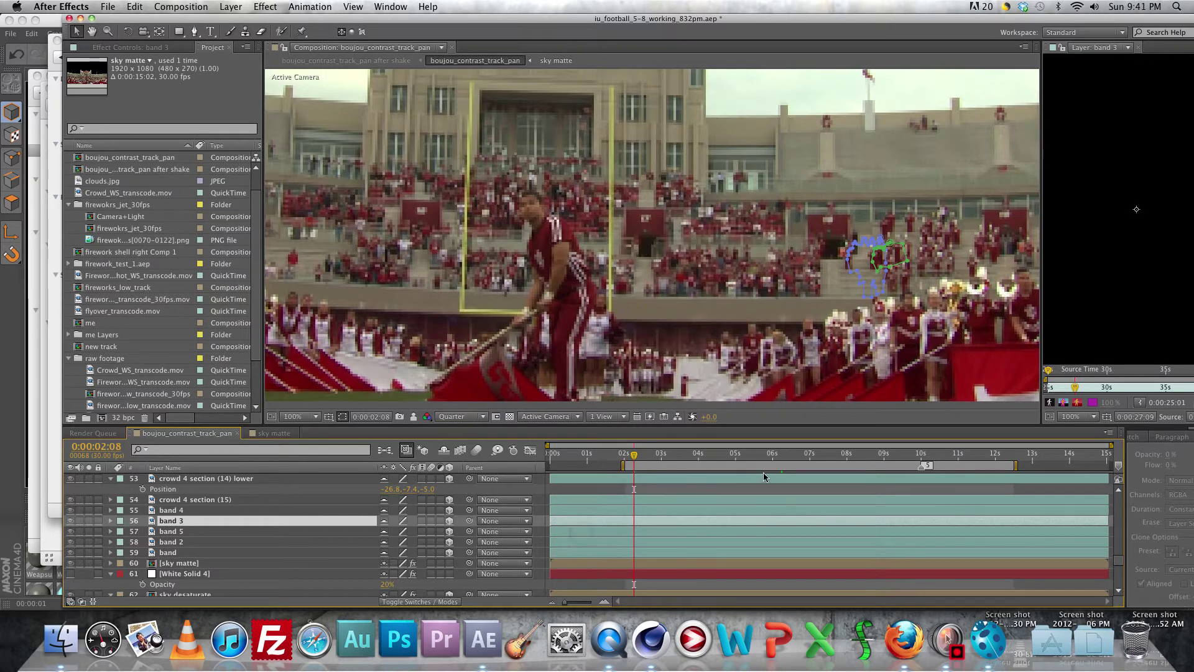
- Widen the band 3 layer viewer, enlarge the masked cutout to 200% and check it at different times
{"action": "left_click_drag", "start_coordinate": [1041, 229], "coordinate": [426, 238]}
{"action": "scroll", "coordinate": [740, 293], "scroll_direction": "up", "scroll_amount": 4}
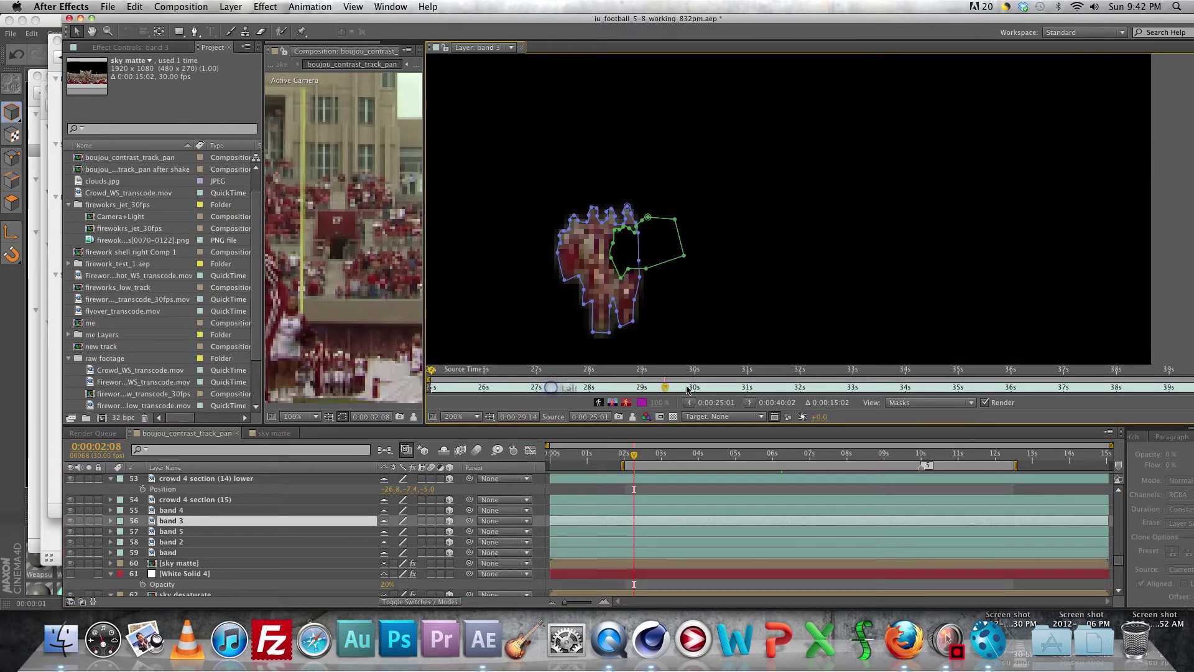
{"action": "left_click", "coordinate": [719, 386]}
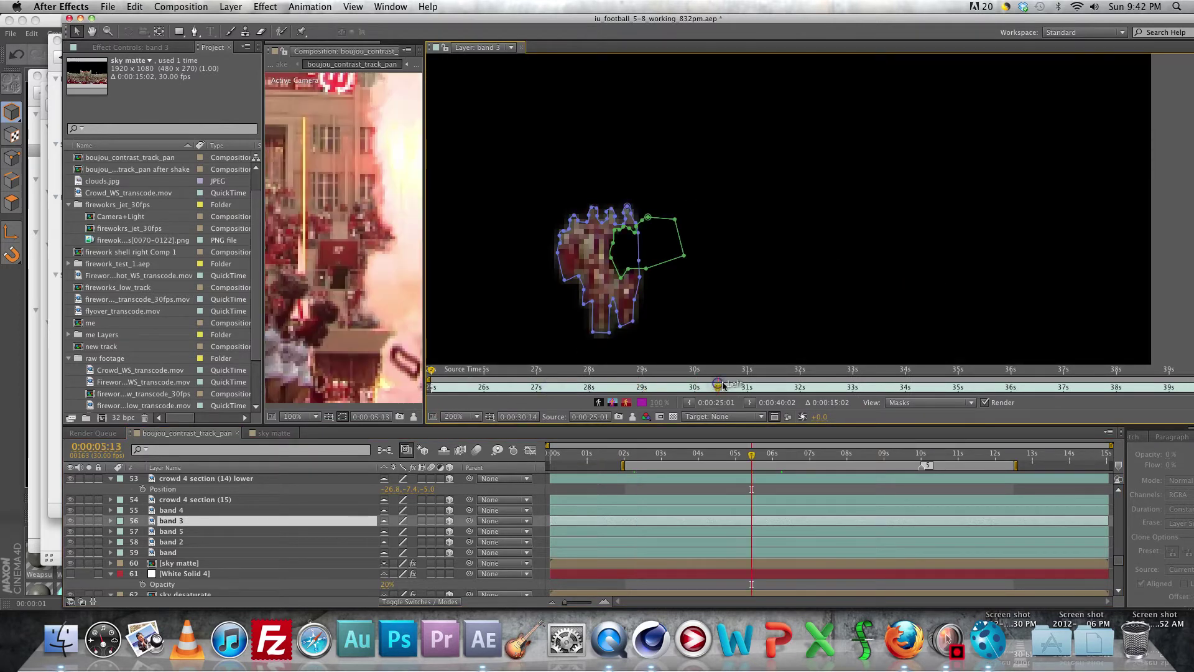
{"action": "left_click", "coordinate": [809, 382]}
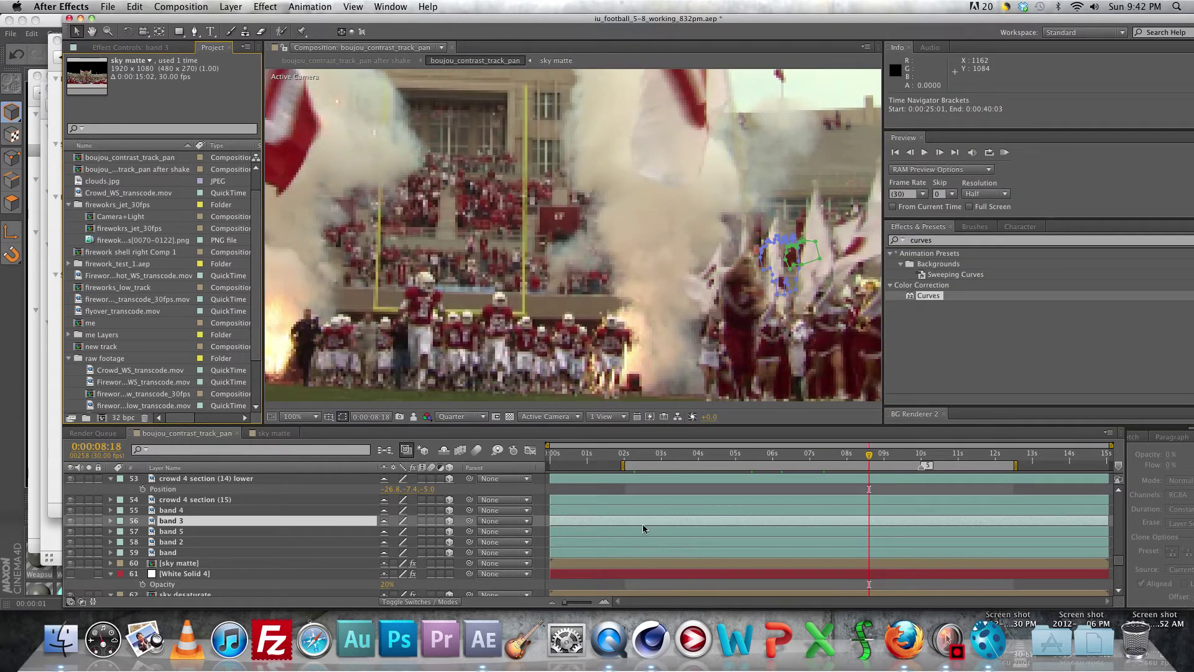
- Return to the composition at 0:00:06:06 and enlarge the upper stands to 200% to examine the original crowd
{"action": "scroll", "coordinate": [487, 235], "scroll_direction": "down", "scroll_amount": 2}
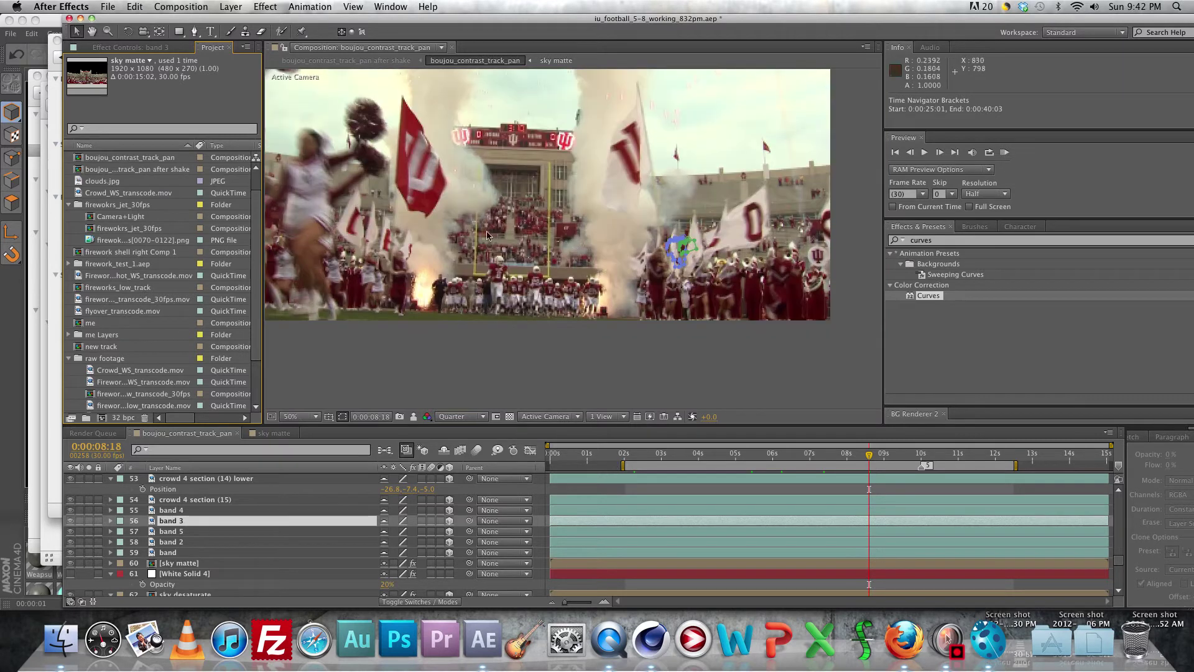
{"action": "scroll", "coordinate": [488, 235], "scroll_direction": "left", "scroll_amount": 5}
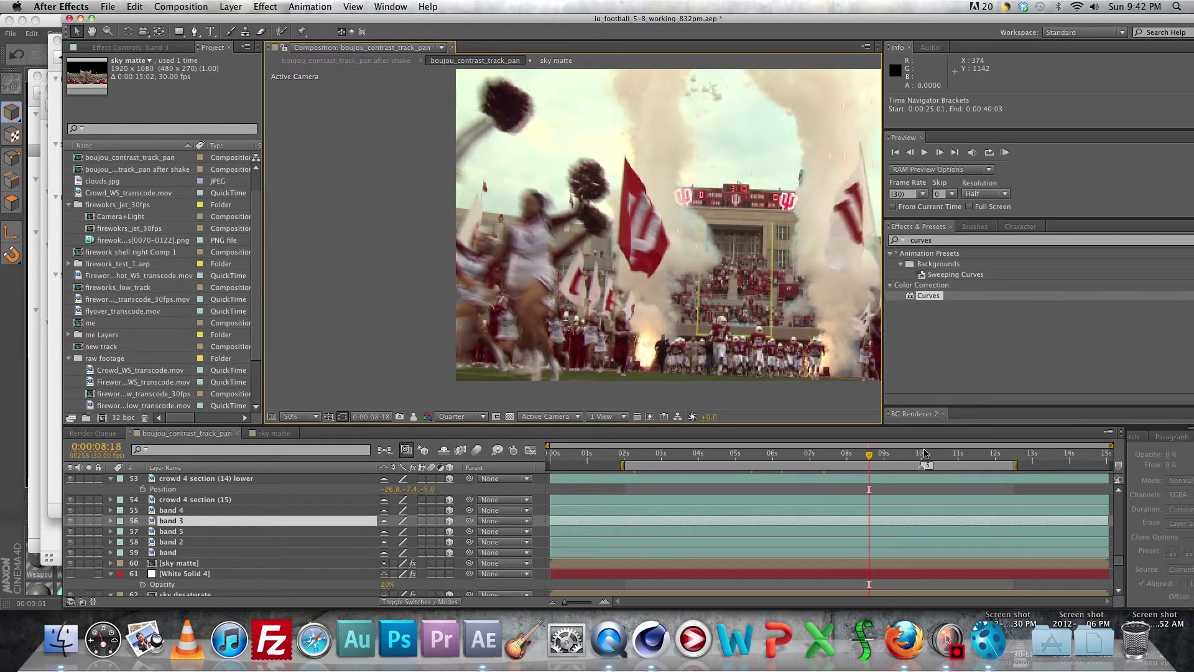
{"action": "left_click", "coordinate": [780, 454]}
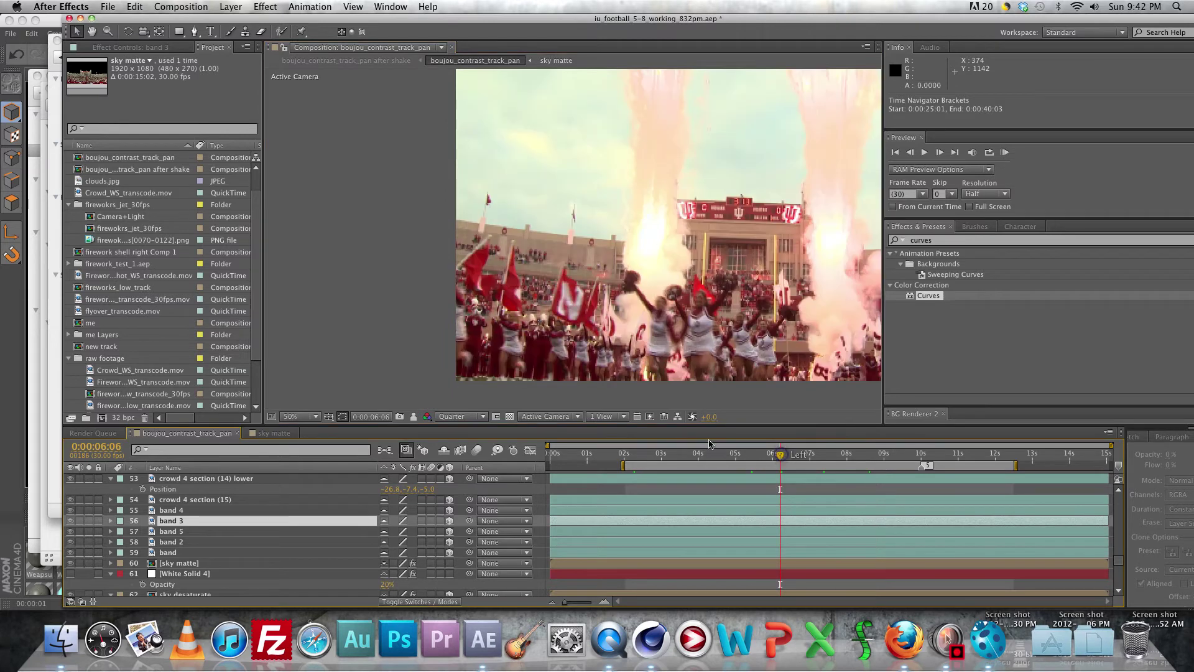
{"action": "scroll", "coordinate": [516, 263], "scroll_direction": "up", "scroll_amount": 4}
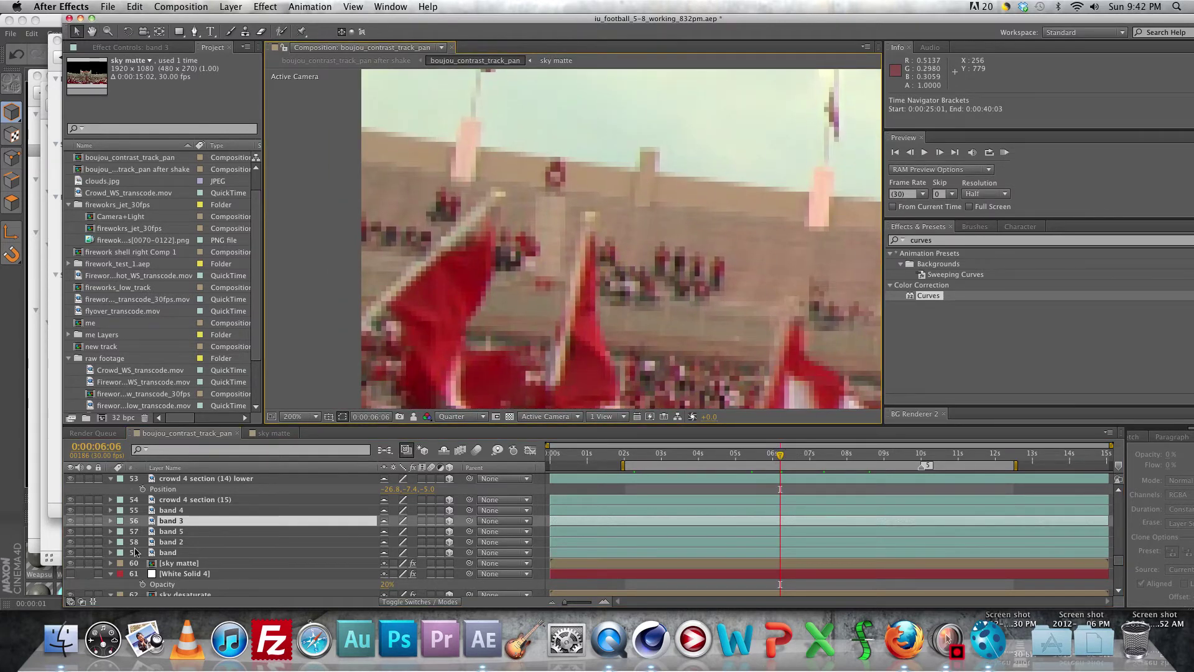
- Unsolo the raw footage source layer and examine the composited crowd across the whole stadium at 50% zoom
{"action": "scroll", "coordinate": [131, 550], "scroll_direction": "down", "scroll_amount": 3}
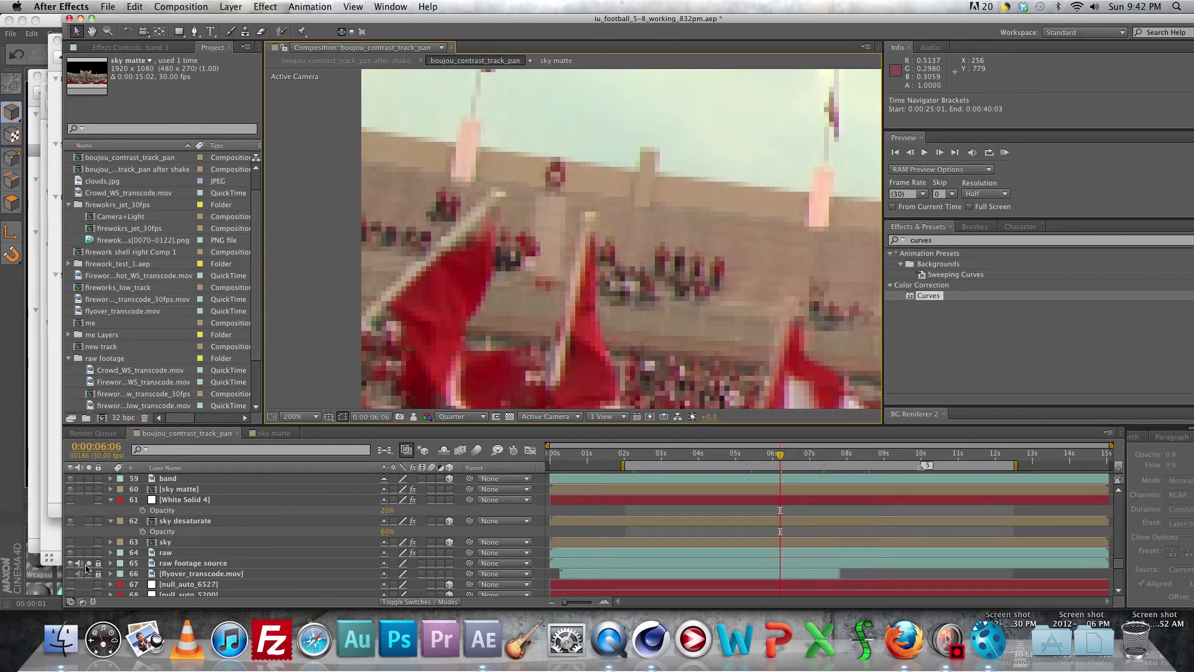
{"action": "left_click", "coordinate": [88, 564]}
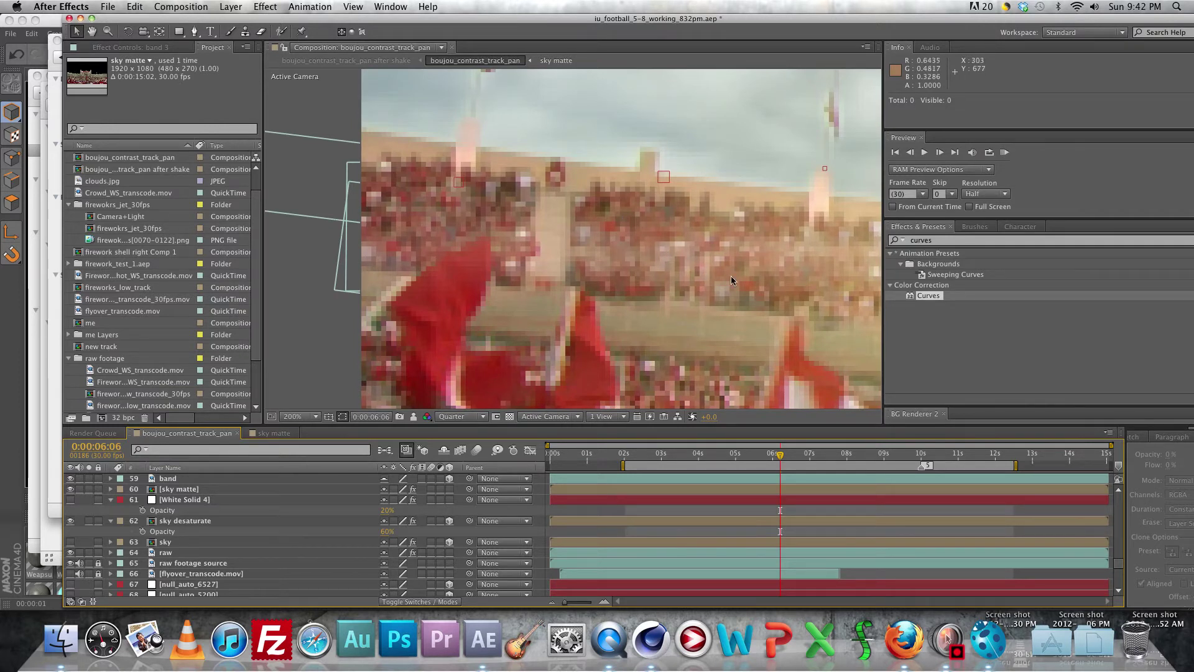
{"action": "scroll", "coordinate": [801, 285], "scroll_direction": "down", "scroll_amount": 4}
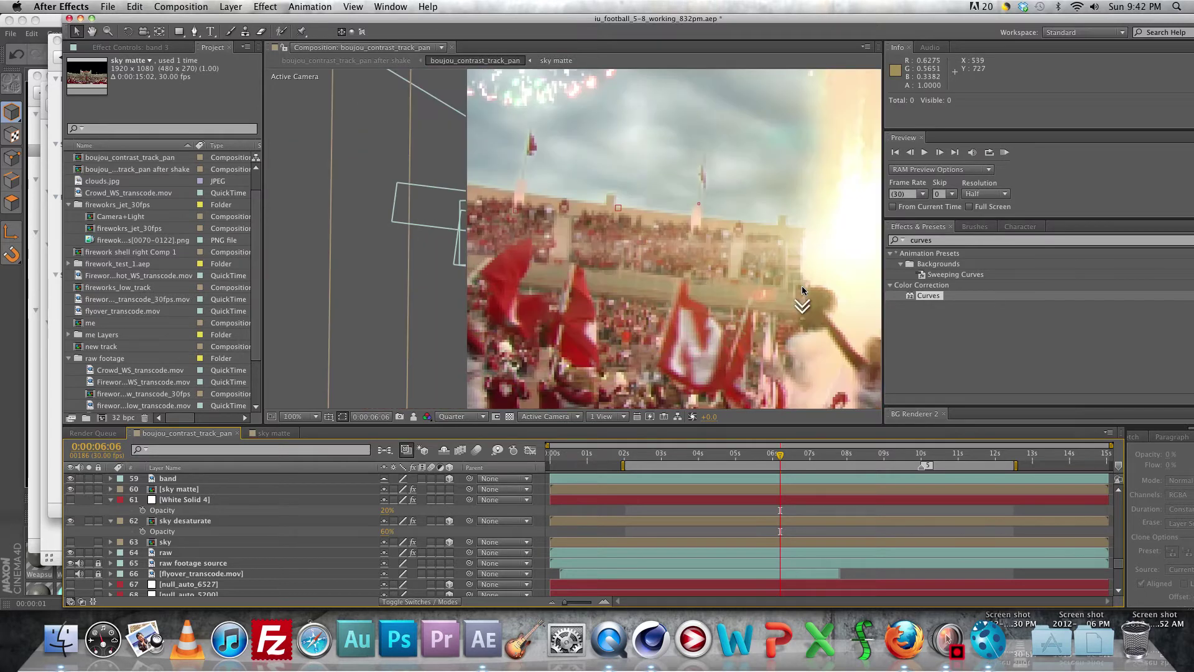
{"action": "left_click_drag", "start_coordinate": [555, 286], "coordinate": [552, 307]}
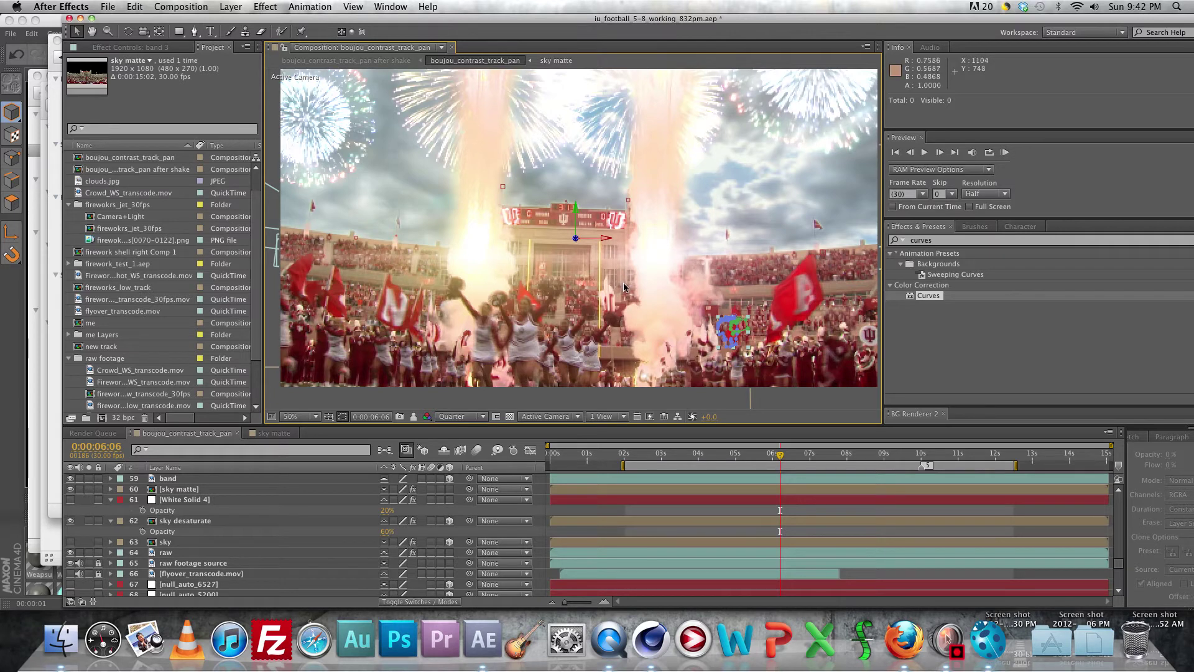
- Bring up the Hornet model in Cinema 4D, and look through the TurboSquid jet fighters and the F-18 Hornet model page in Firefox
{"action": "left_click", "coordinate": [671, 627]}
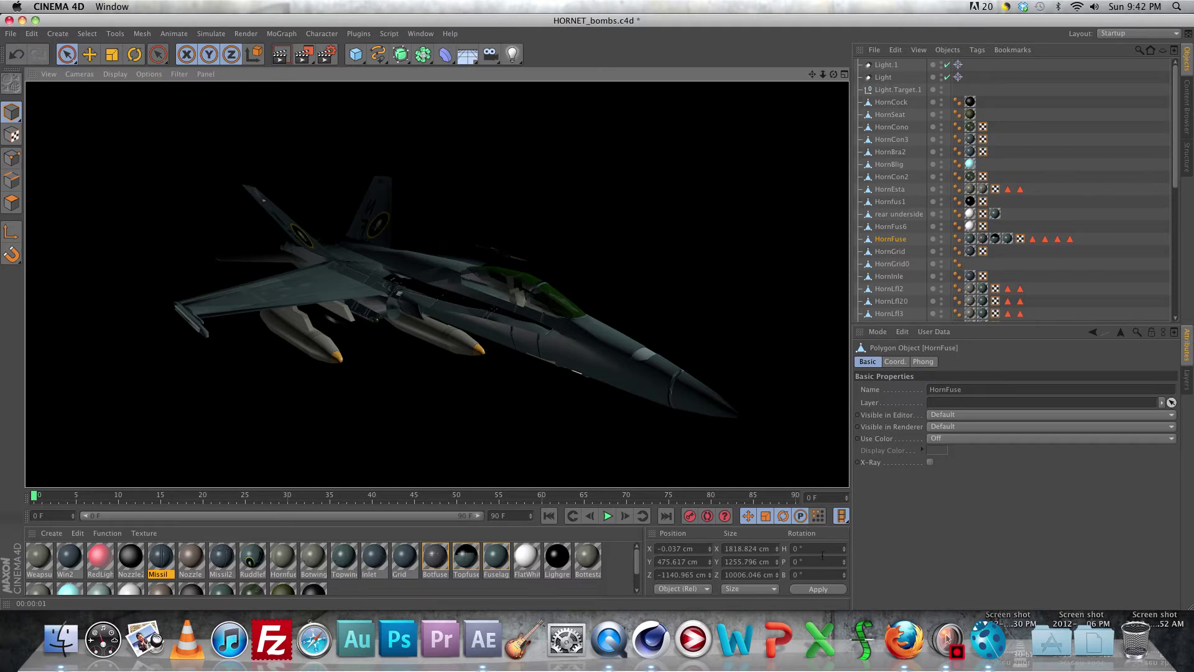
{"action": "left_click", "coordinate": [904, 638]}
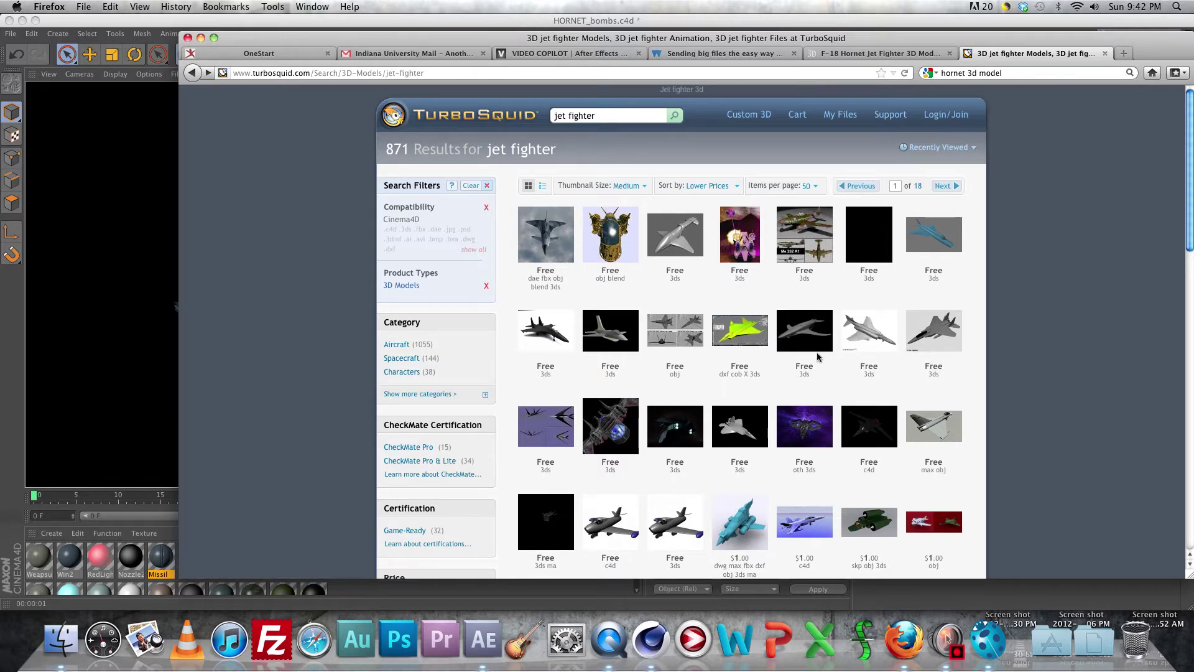
{"action": "scroll", "coordinate": [868, 349], "scroll_direction": "down", "scroll_amount": 5}
{"action": "scroll", "coordinate": [876, 385], "scroll_direction": "down", "scroll_amount": 2}
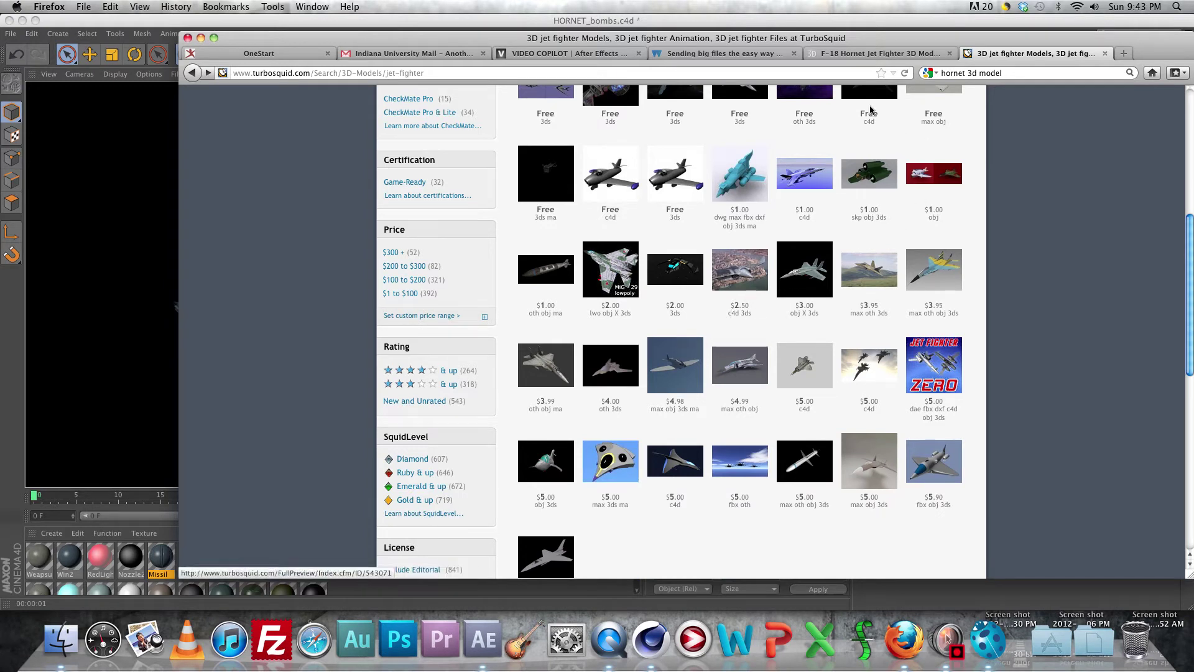
{"action": "left_click", "coordinate": [896, 56]}
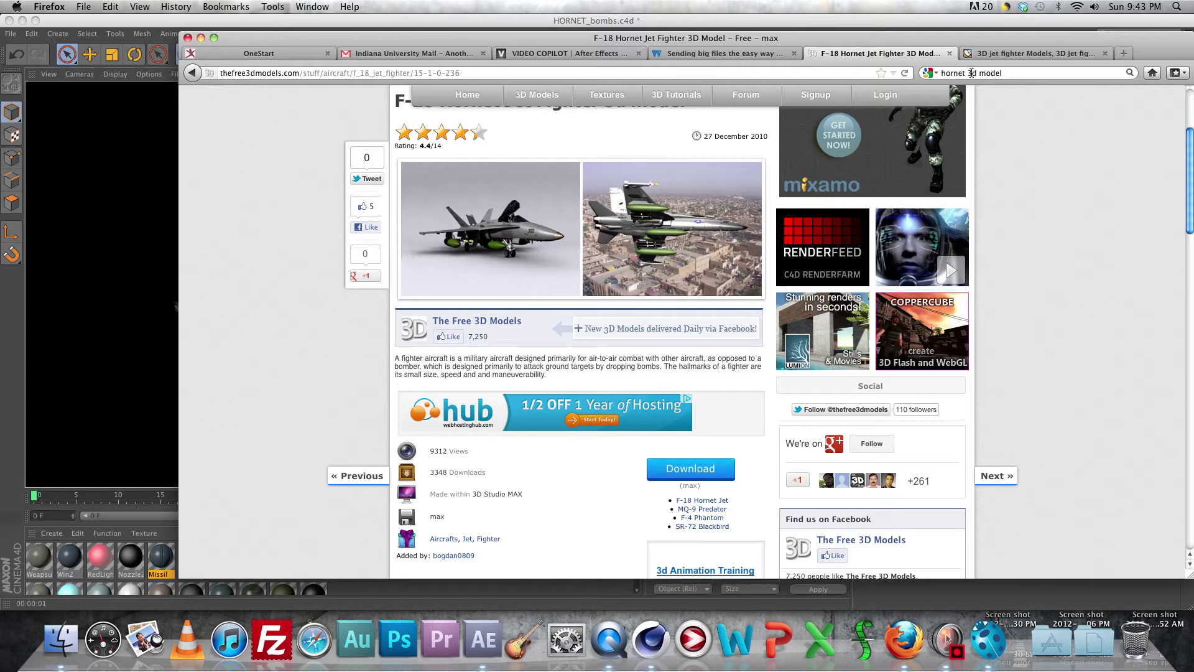
{"action": "scroll", "coordinate": [680, 192], "scroll_direction": "up", "scroll_amount": 3}
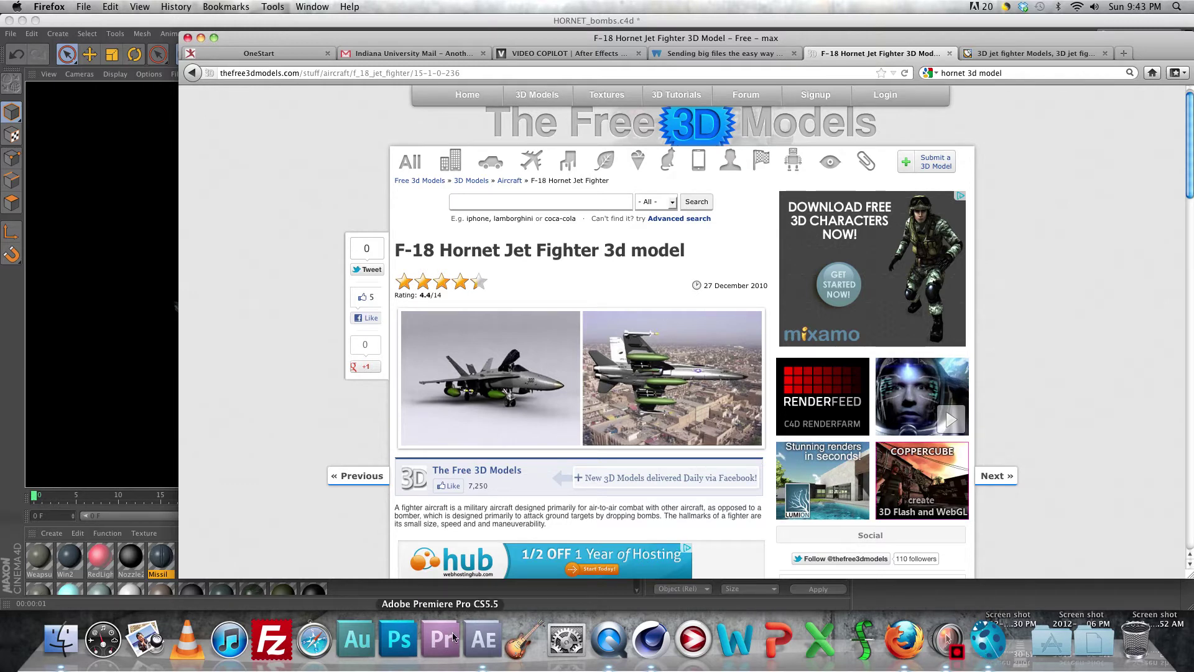
- Switch back to Cinema 4D and render the Hornet jet in the viewport, continuing despite the missing textures
{"action": "left_click", "coordinate": [651, 639]}
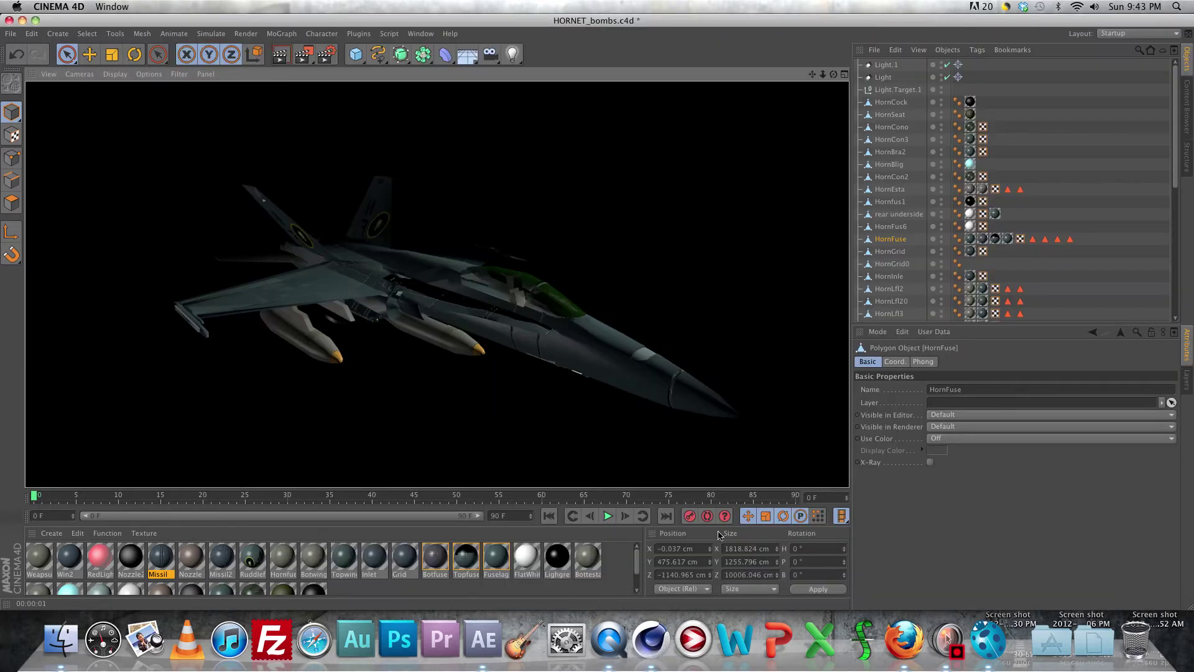
{"action": "key", "text": "super+r"}
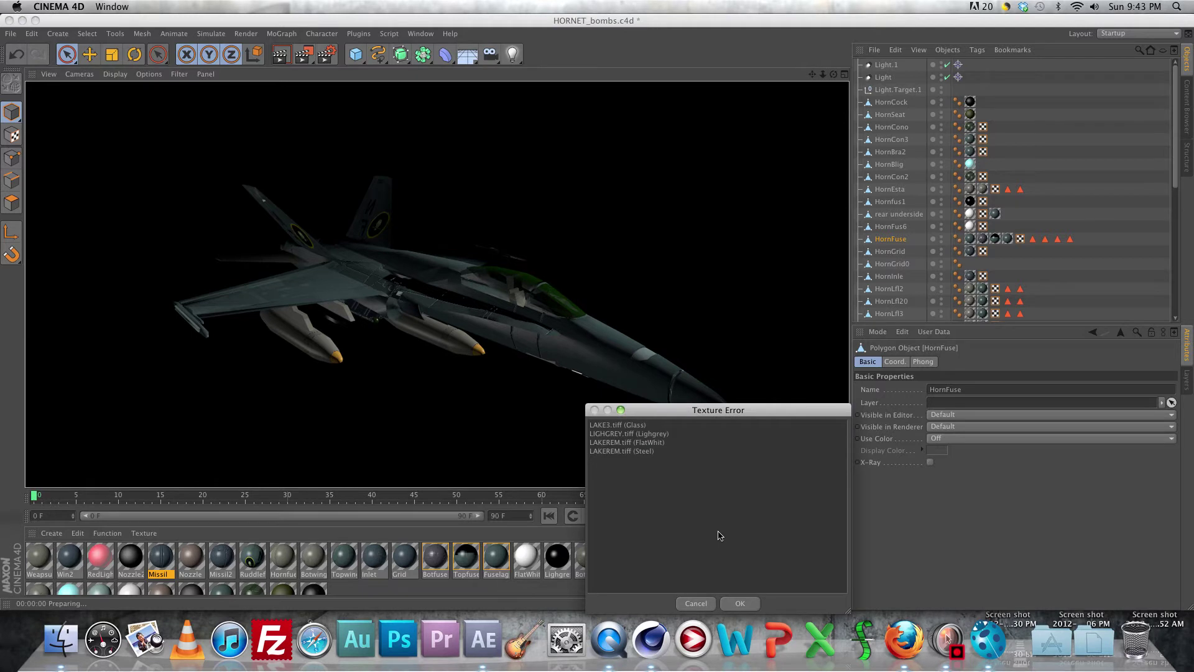
{"action": "key", "text": "Return"}
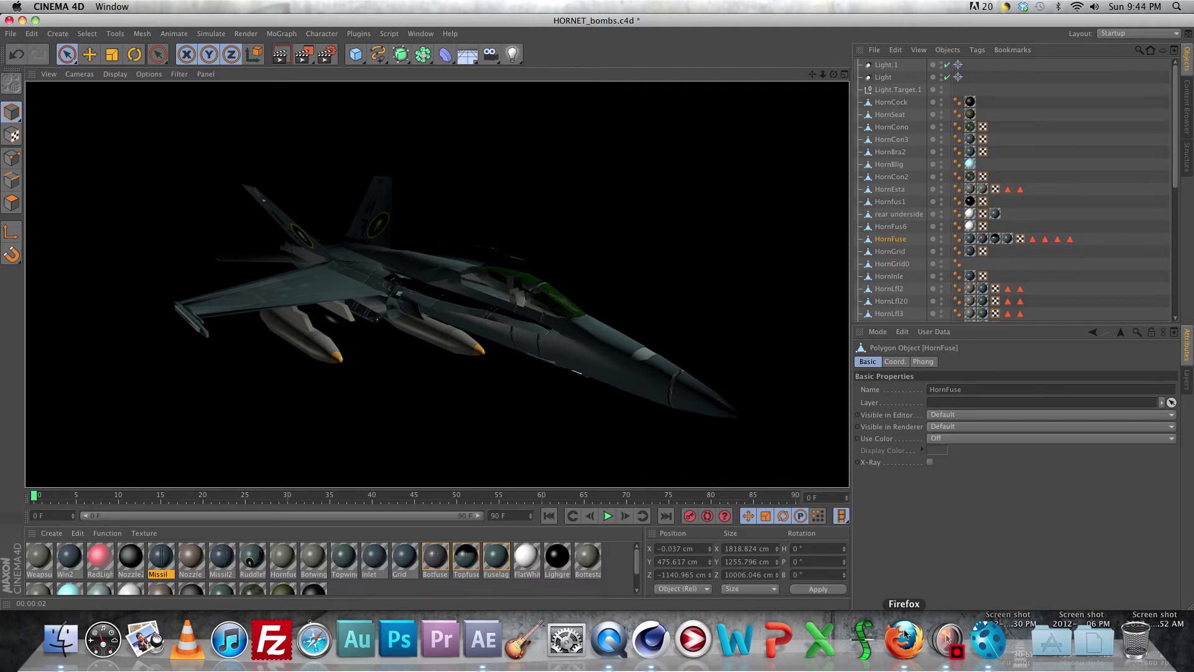
- Open fireworks_low_track.c4d from the iu football folder in Finder and scrub the tracked scene to frame 331
{"action": "left_click", "coordinate": [61, 639]}
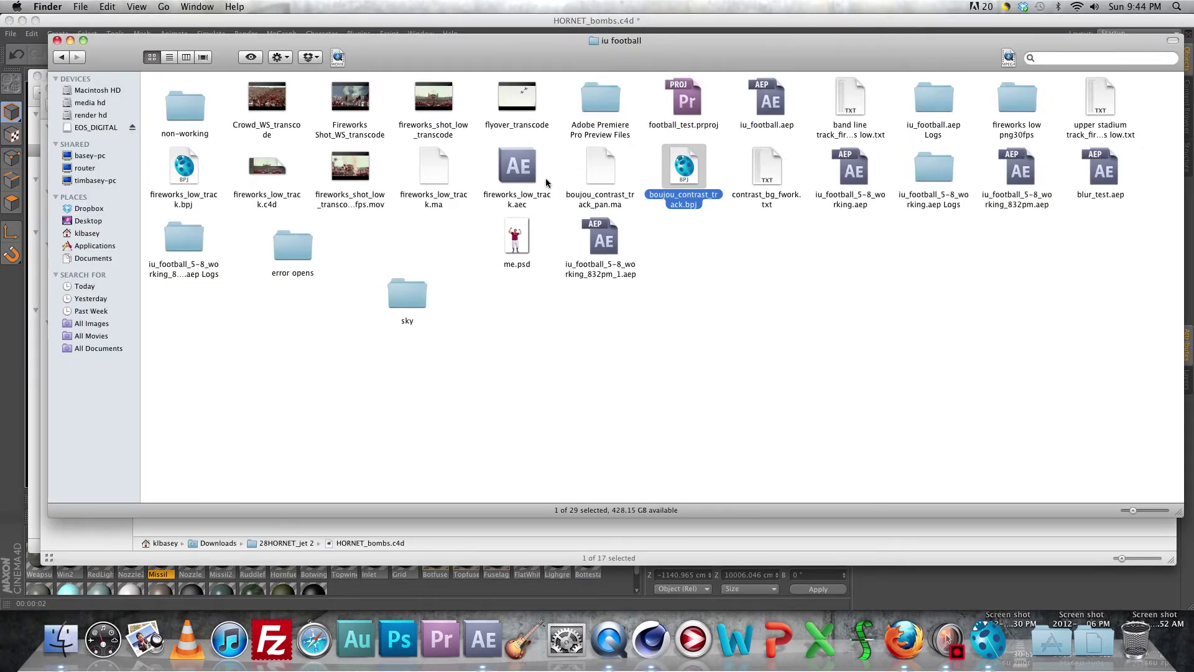
{"action": "double_click", "coordinate": [289, 199]}
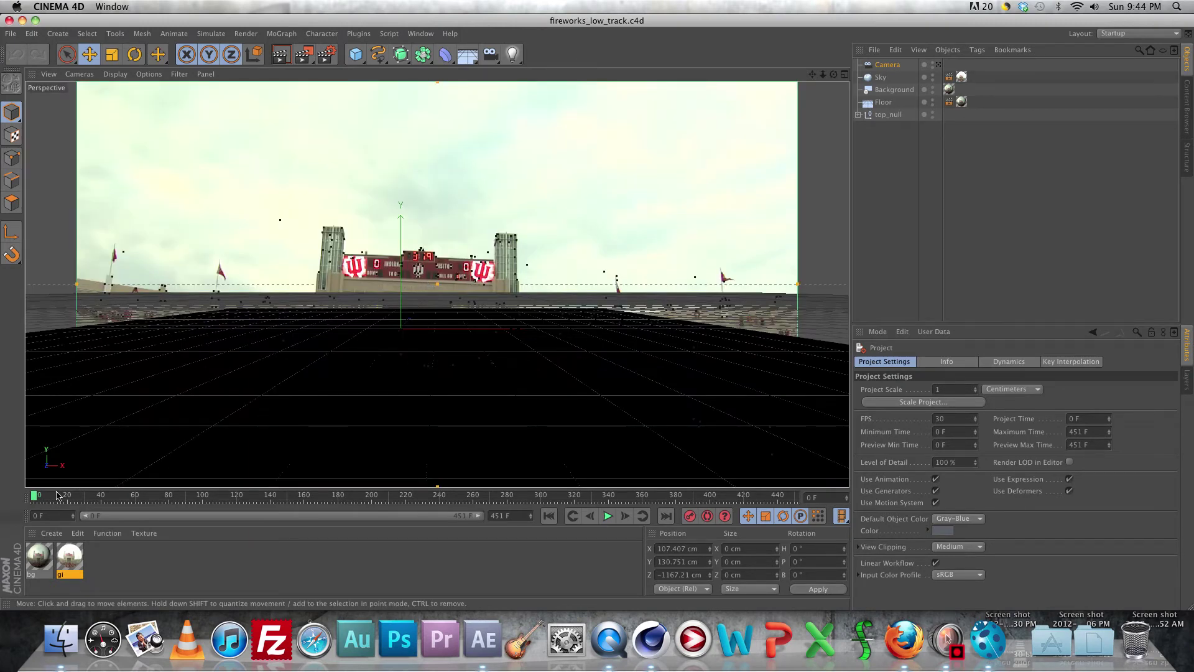
{"action": "left_click_drag", "start_coordinate": [35, 501], "coordinate": [594, 495]}
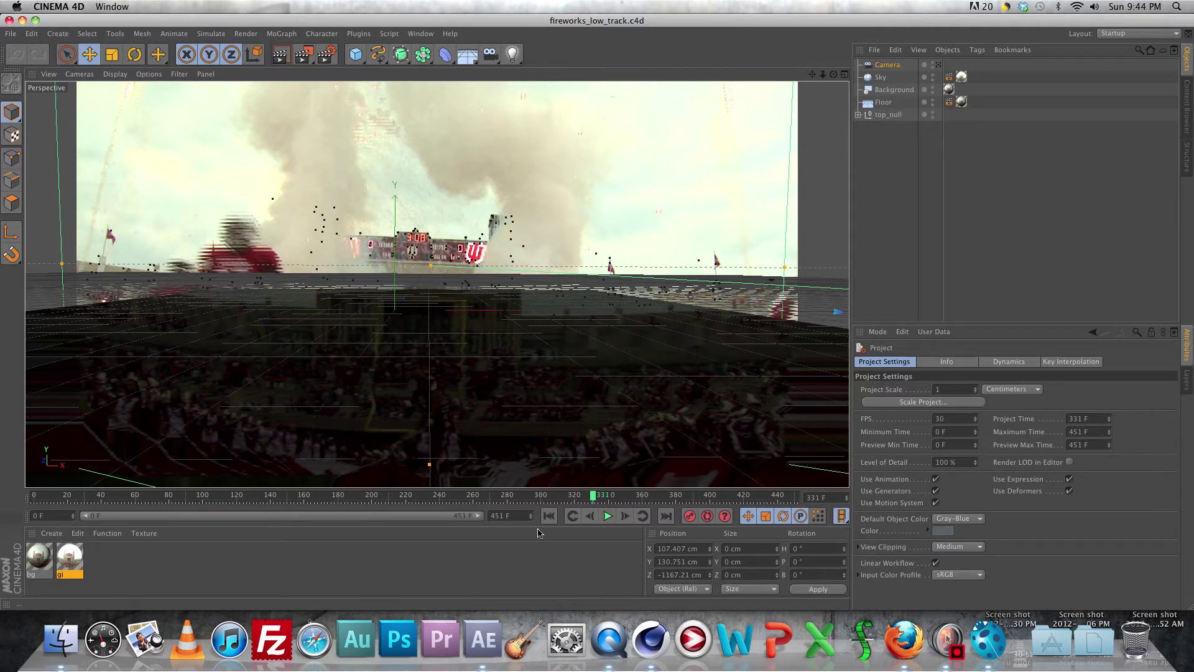
- Switch to After Effects and find and select the fireworks jet 30fps PNG sequence layer in the boujou_contrast_track_pan timeline
{"action": "left_click", "coordinate": [484, 639]}
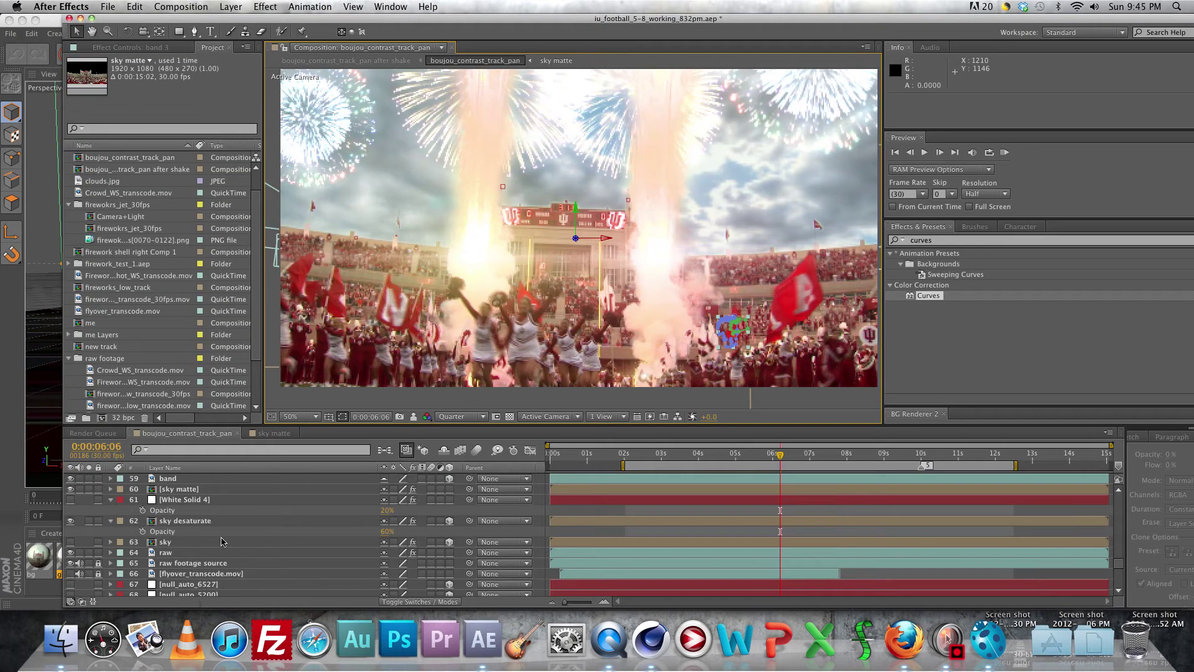
{"action": "scroll", "coordinate": [221, 523], "scroll_direction": "up", "scroll_amount": 5}
{"action": "scroll", "coordinate": [222, 541], "scroll_direction": "up", "scroll_amount": 8}
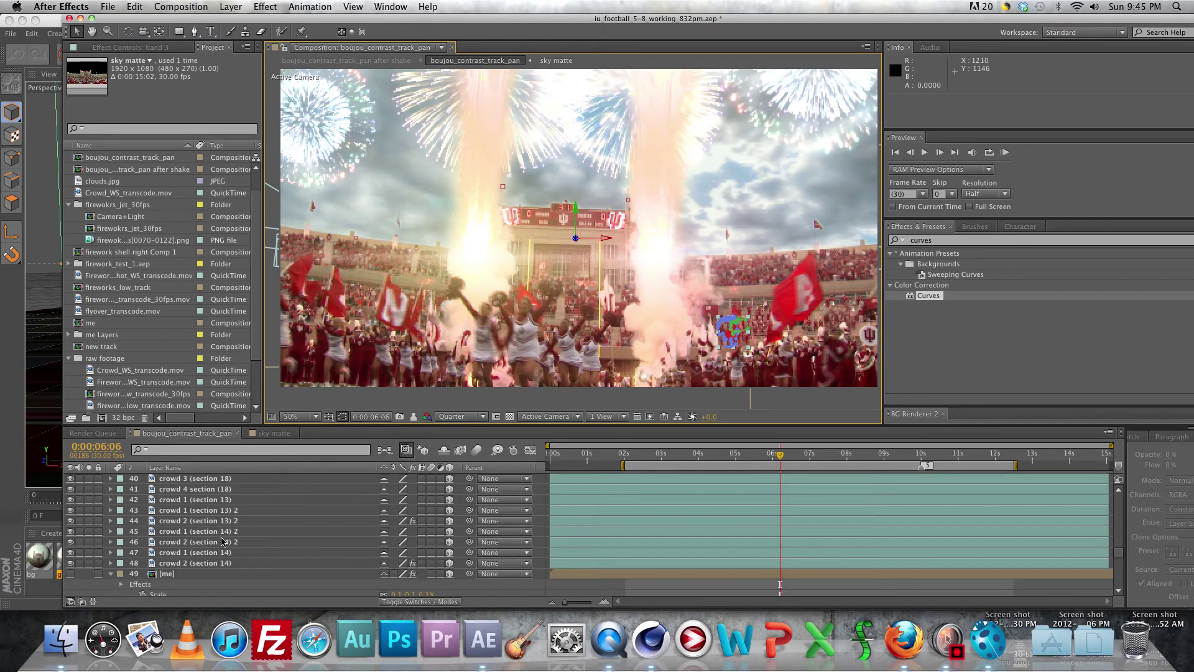
{"action": "scroll", "coordinate": [228, 524], "scroll_direction": "up", "scroll_amount": 8}
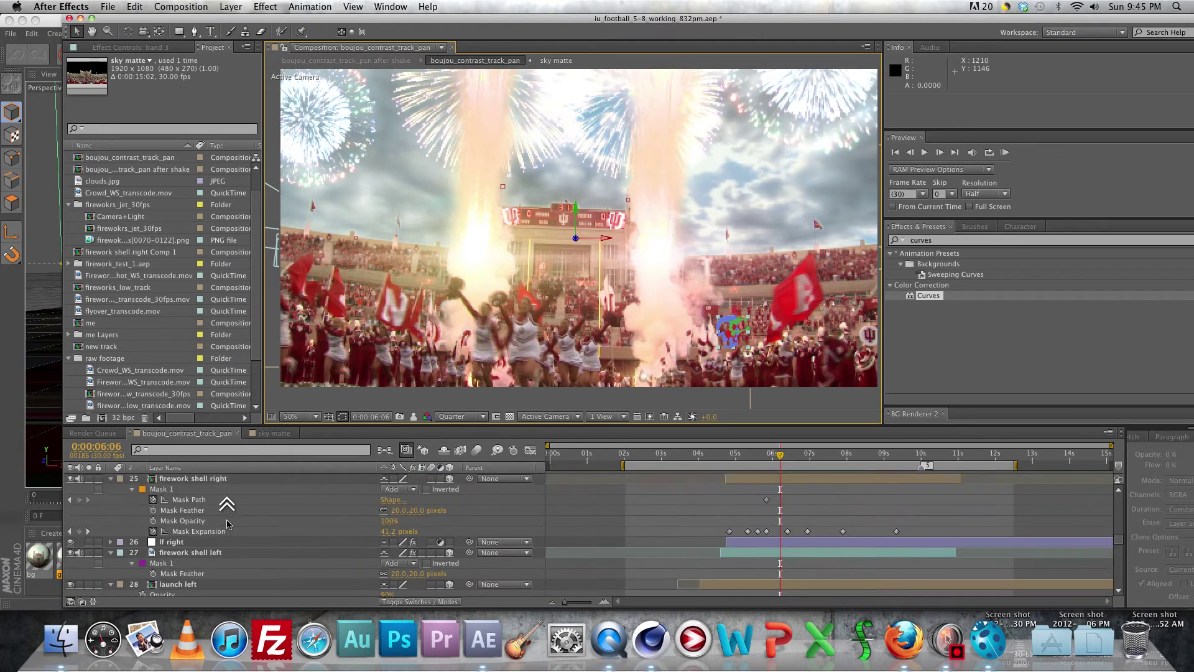
{"action": "scroll", "coordinate": [225, 523], "scroll_direction": "up", "scroll_amount": 4}
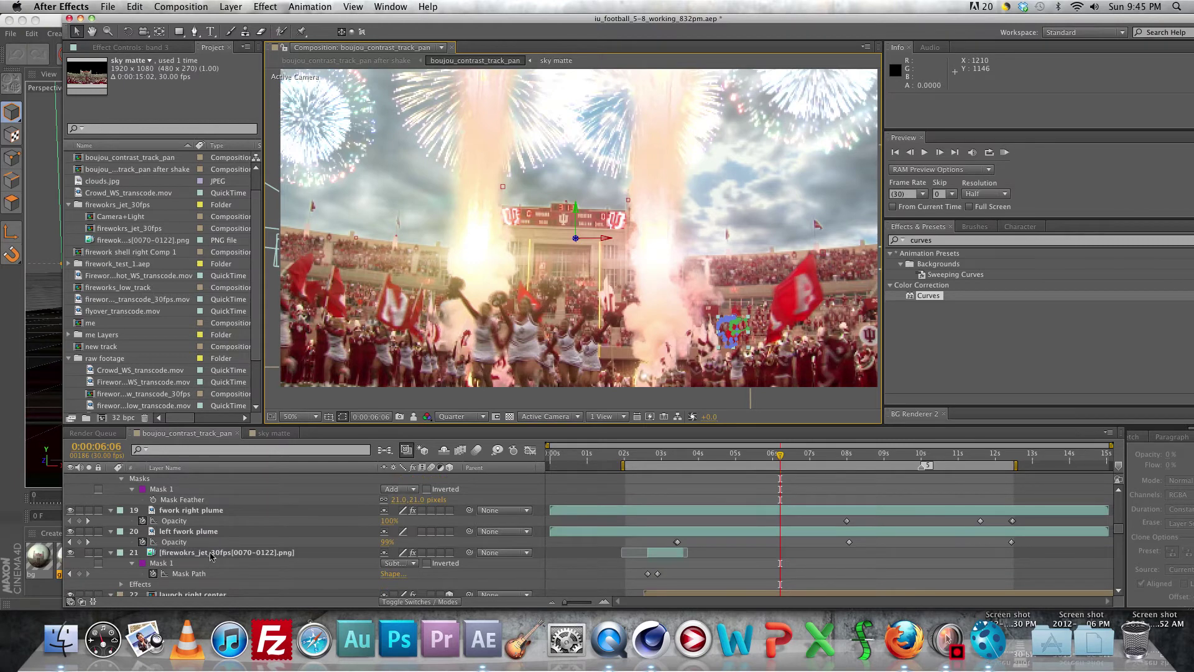
{"action": "left_click", "coordinate": [215, 552]}
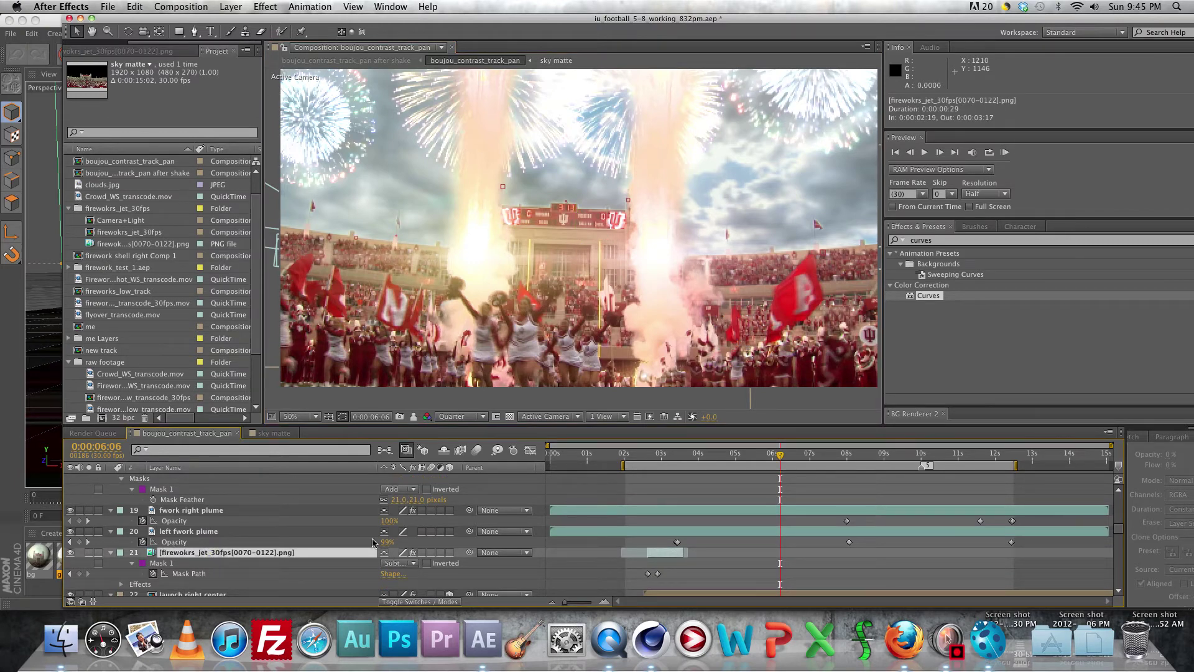
- Check the three jets above the scoreboard at 0:00:03:06 and 0:00:03:04
{"action": "left_click", "coordinate": [668, 457]}
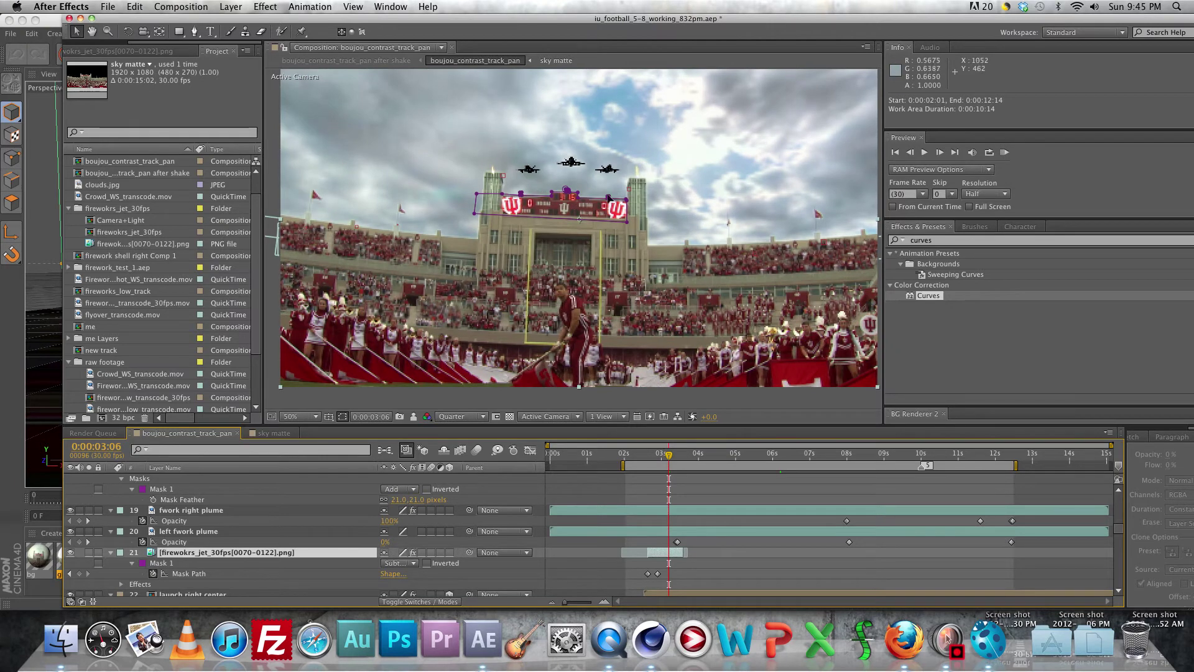
{"action": "left_click", "coordinate": [668, 455]}
{"action": "mouse_move", "coordinate": [668, 455]}
{"action": "left_mouse_down"}
{"action": "mouse_move", "coordinate": [649, 455]}
{"action": "mouse_move", "coordinate": [666, 456]}
{"action": "left_mouse_up"}
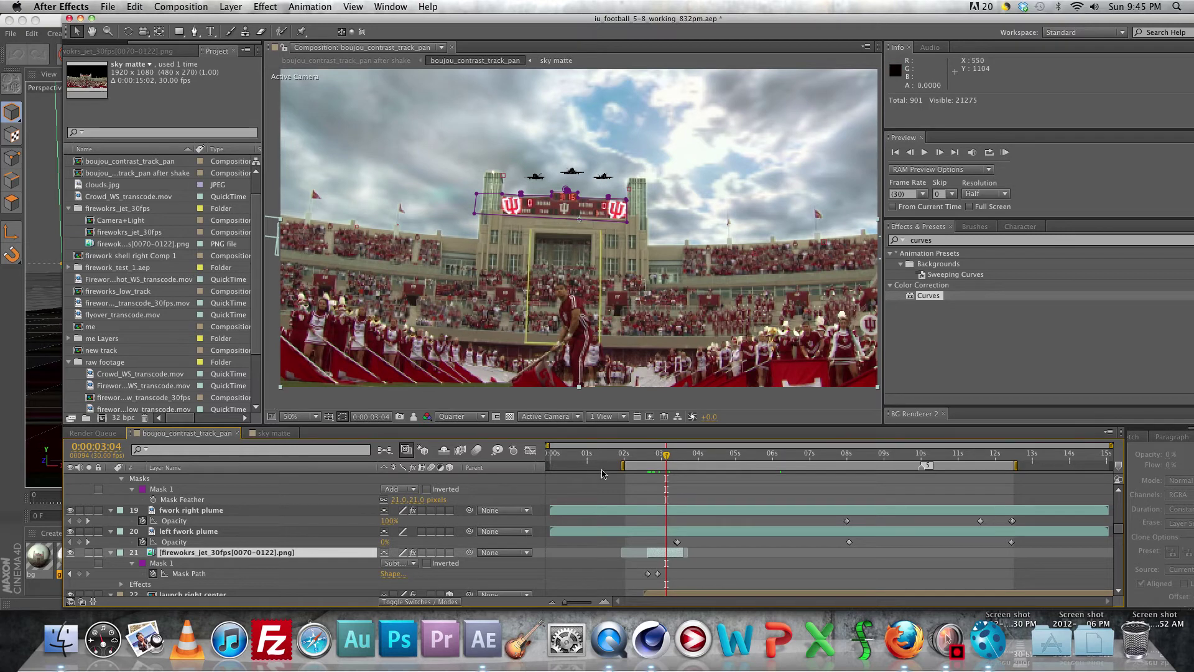
- Examine the fireworks, plumes and lens flares at various times between 0:00:04:00 and 0:00:05:07
{"action": "left_click", "coordinate": [744, 457]}
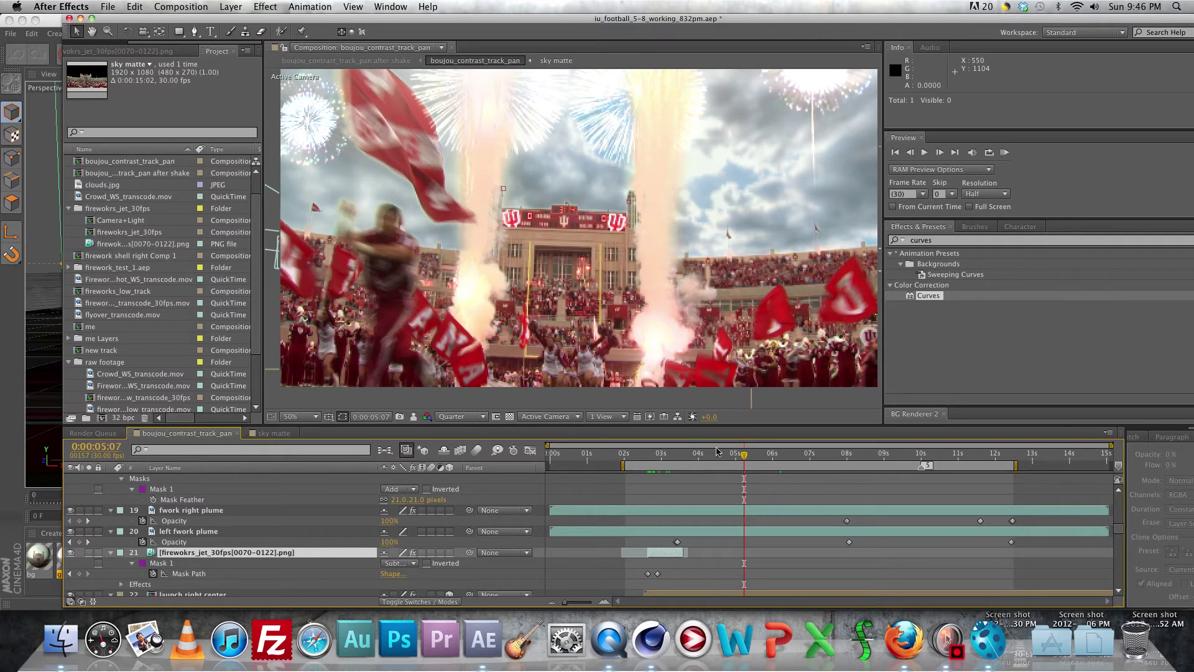
{"action": "left_click", "coordinate": [727, 459]}
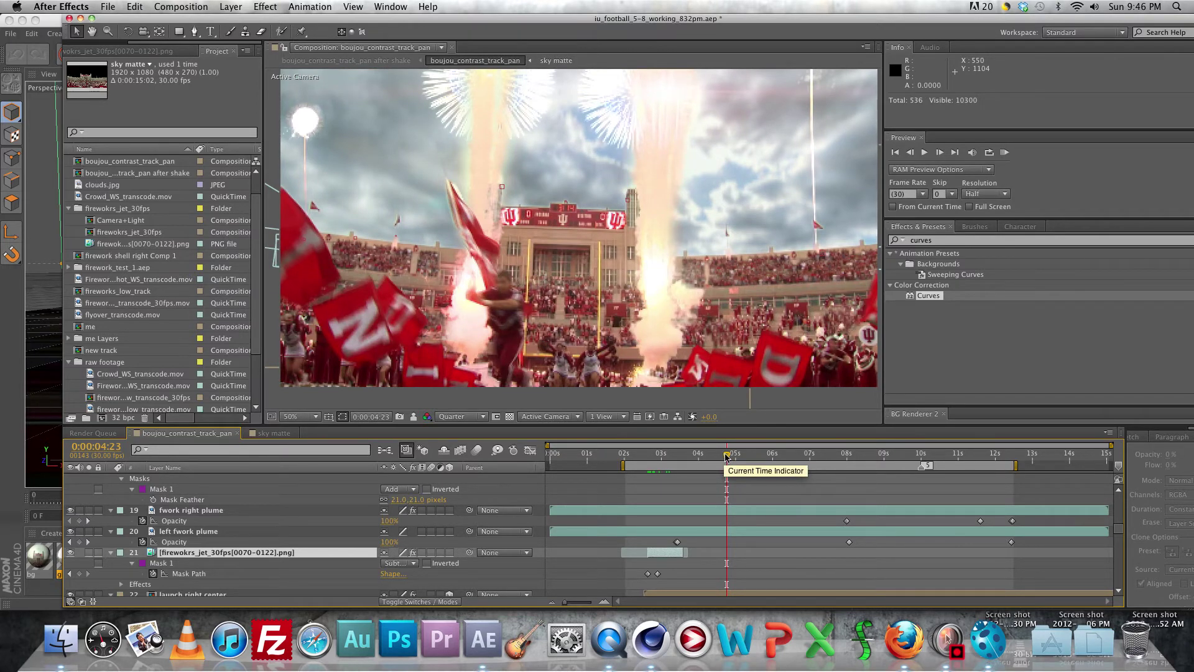
{"action": "left_click_drag", "start_coordinate": [726, 456], "coordinate": [715, 456]}
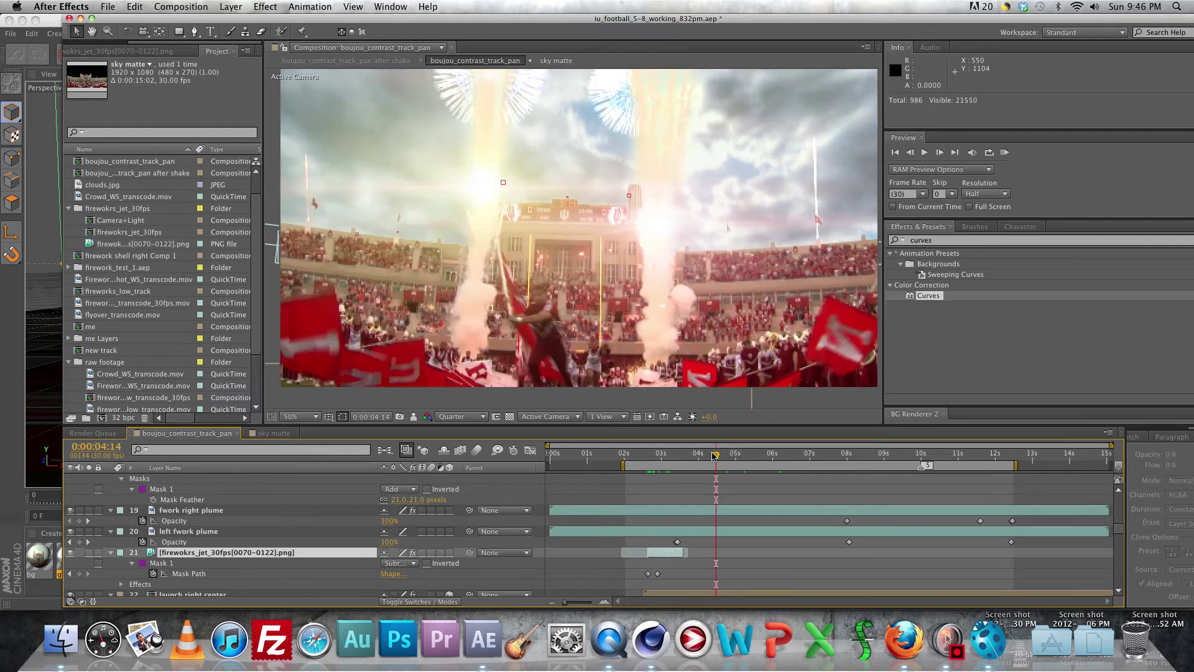
{"action": "left_click_drag", "start_coordinate": [715, 455], "coordinate": [699, 457]}
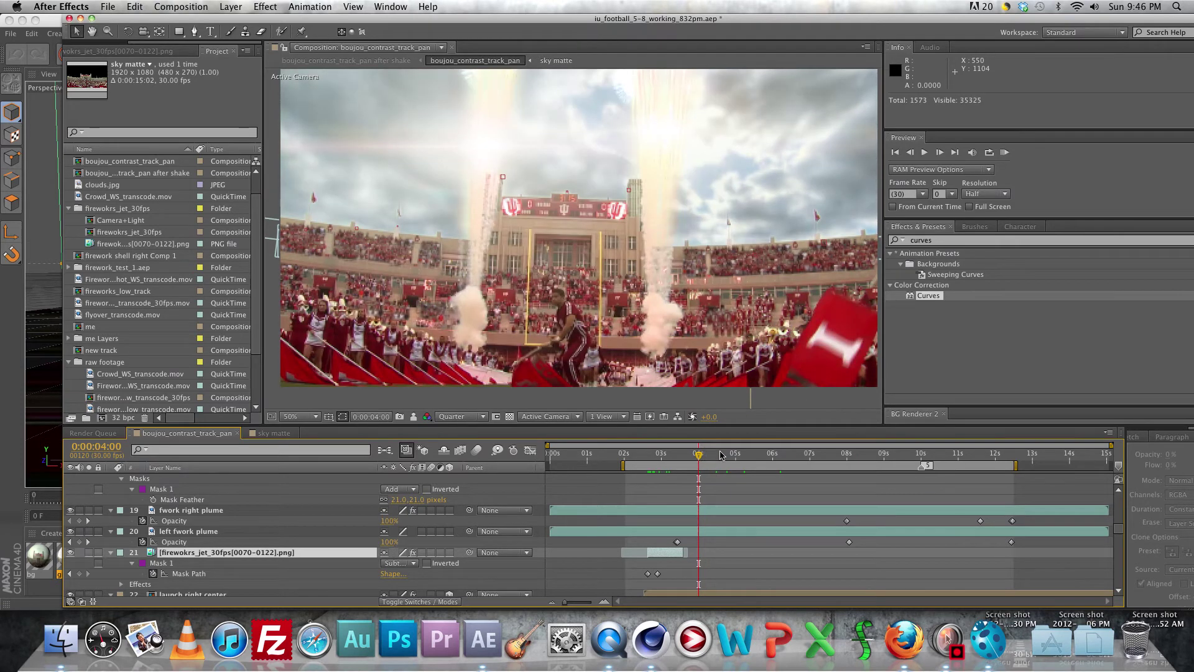
{"action": "left_click", "coordinate": [722, 456]}
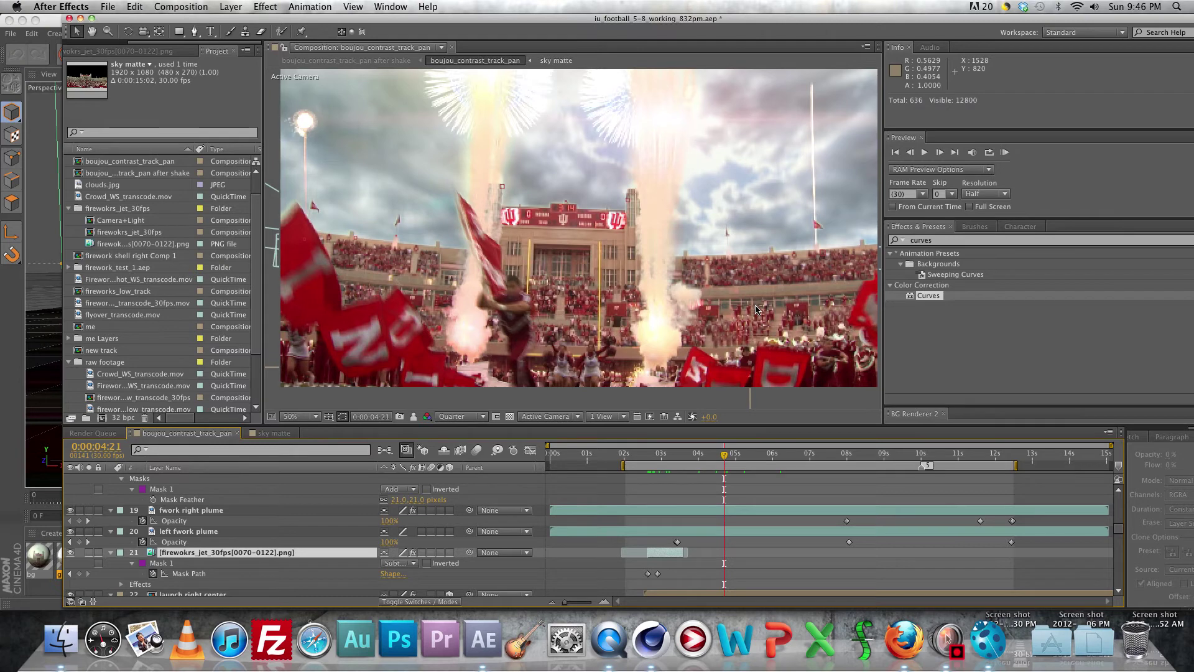
{"action": "left_click", "coordinate": [737, 457]}
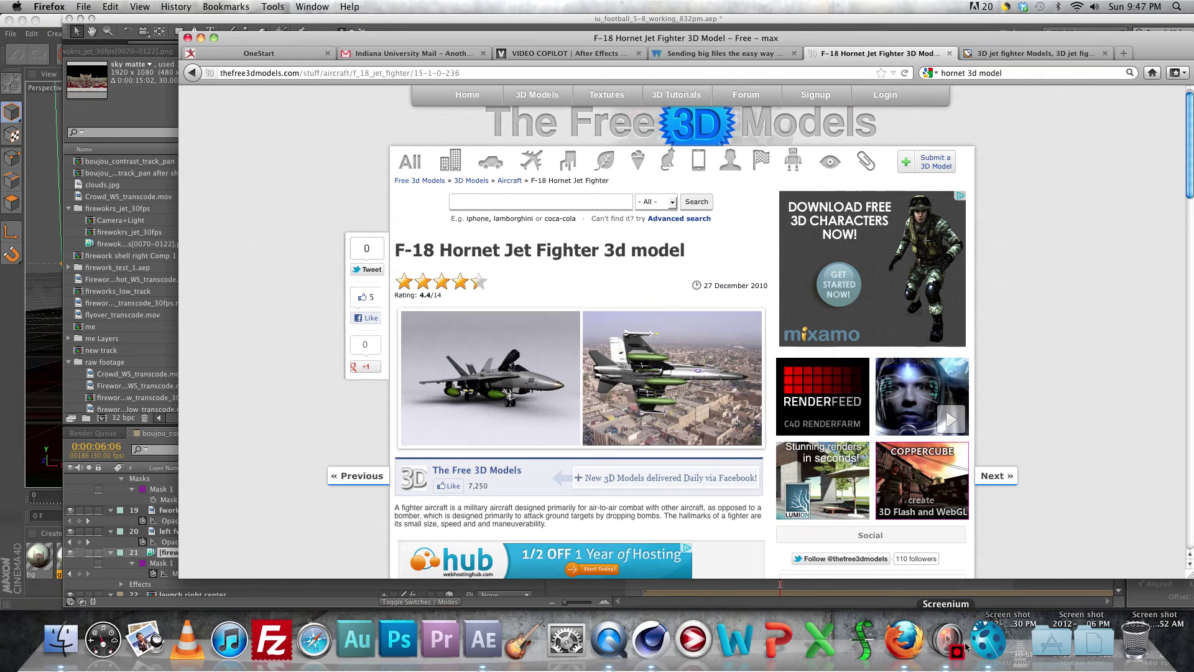
- Return to After Effects, show the layers' blending mode and track matte columns, and review the modes used on the fireworks layers
{"action": "left_click", "coordinate": [485, 638]}
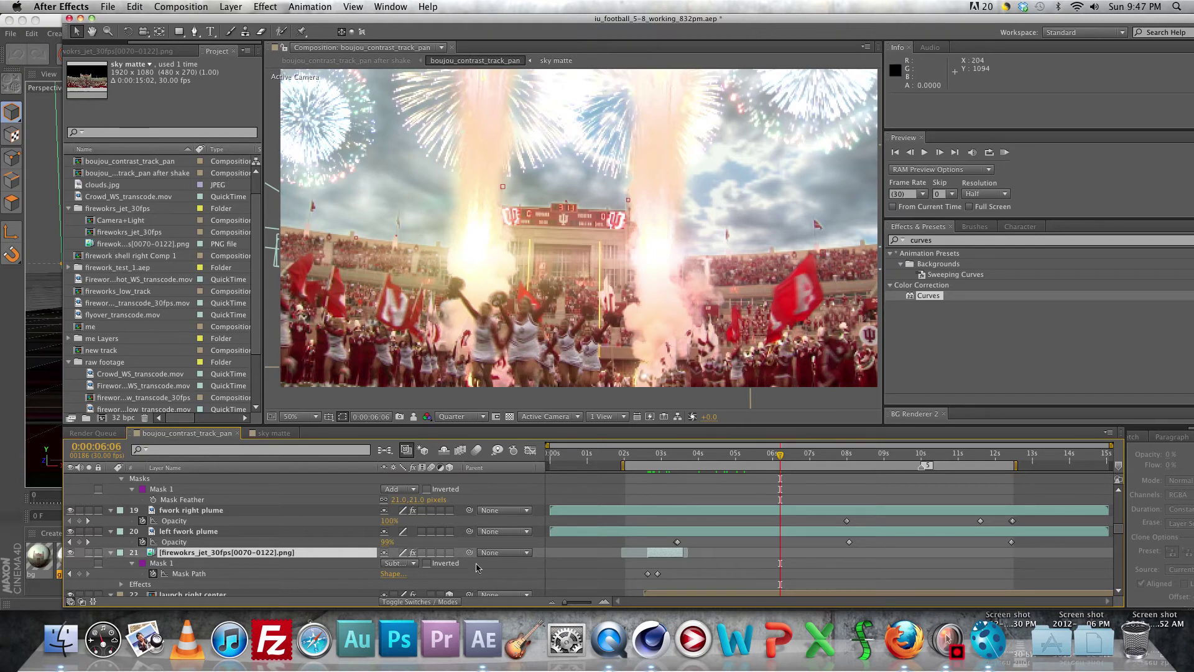
{"action": "left_click", "coordinate": [452, 603]}
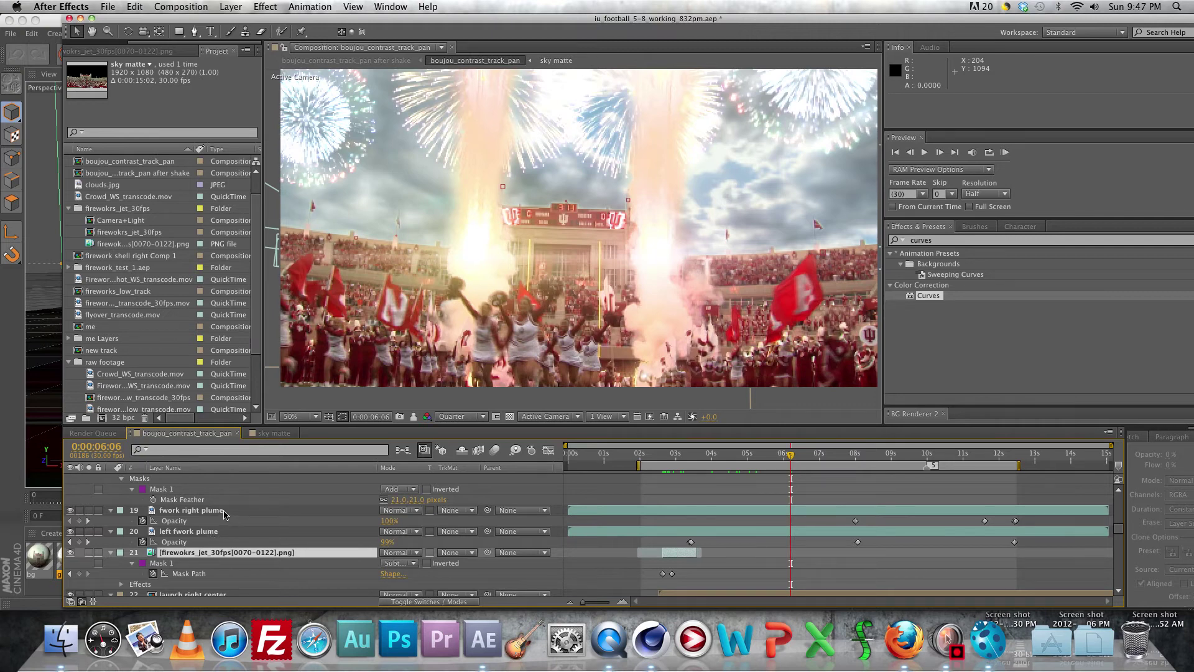
{"action": "scroll", "coordinate": [225, 519], "scroll_direction": "up", "scroll_amount": 10}
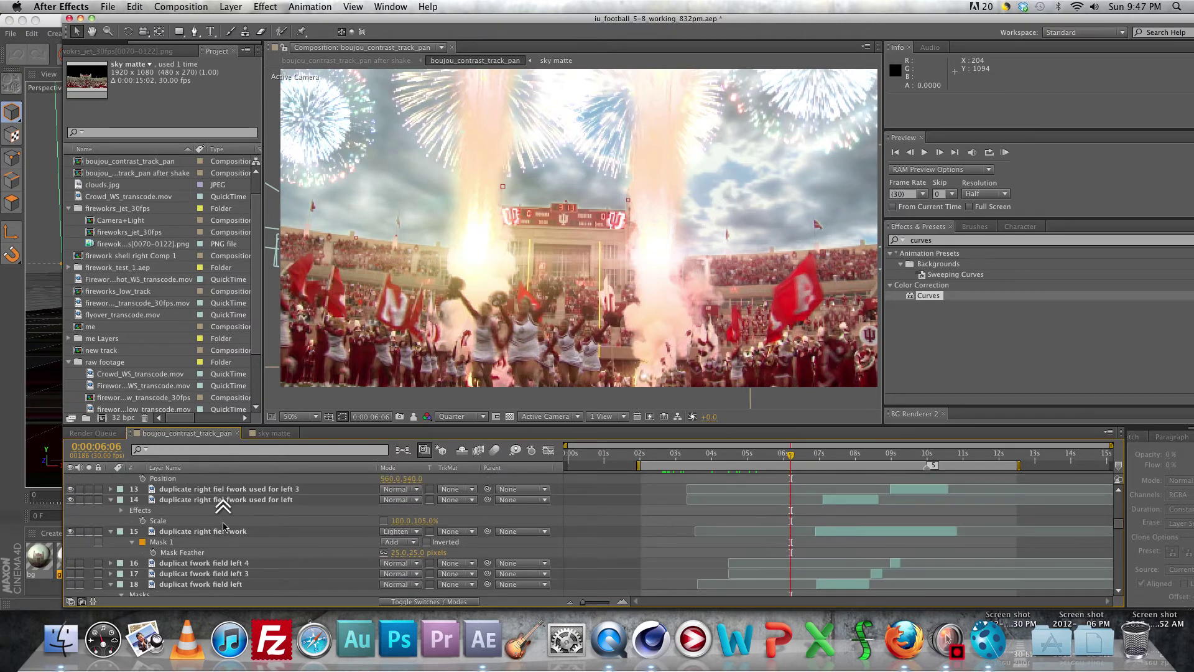
{"action": "scroll", "coordinate": [225, 526], "scroll_direction": "up", "scroll_amount": 3}
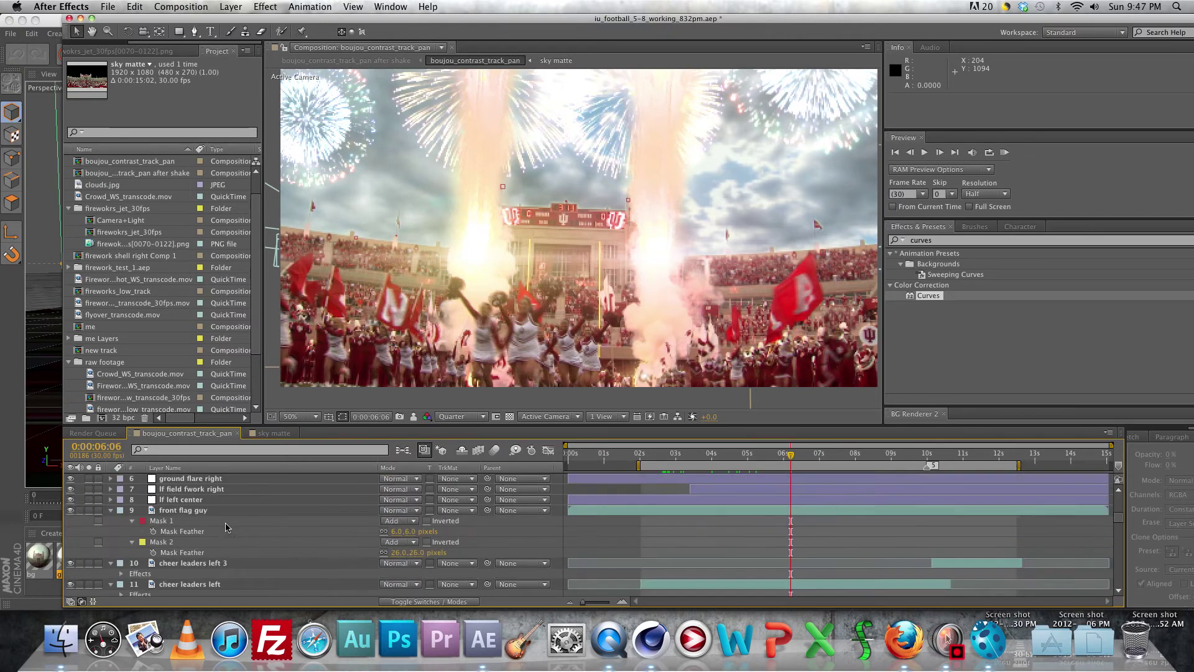
{"action": "scroll", "coordinate": [225, 526], "scroll_direction": "down", "scroll_amount": 15}
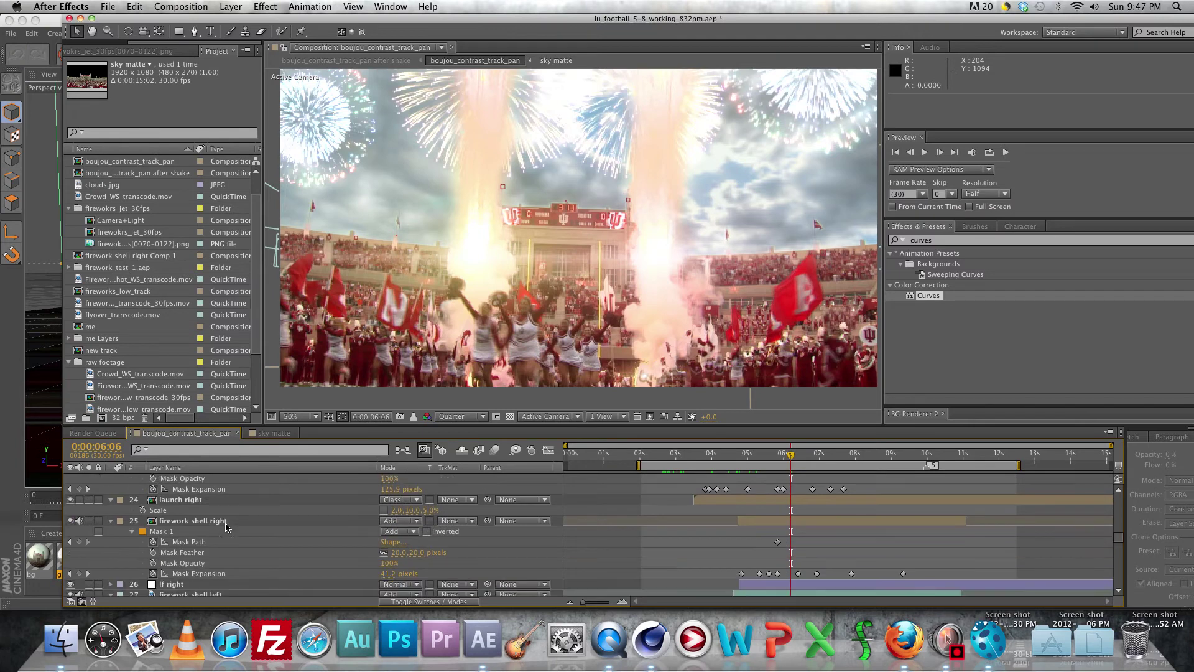
{"action": "scroll", "coordinate": [225, 526], "scroll_direction": "down", "scroll_amount": 3}
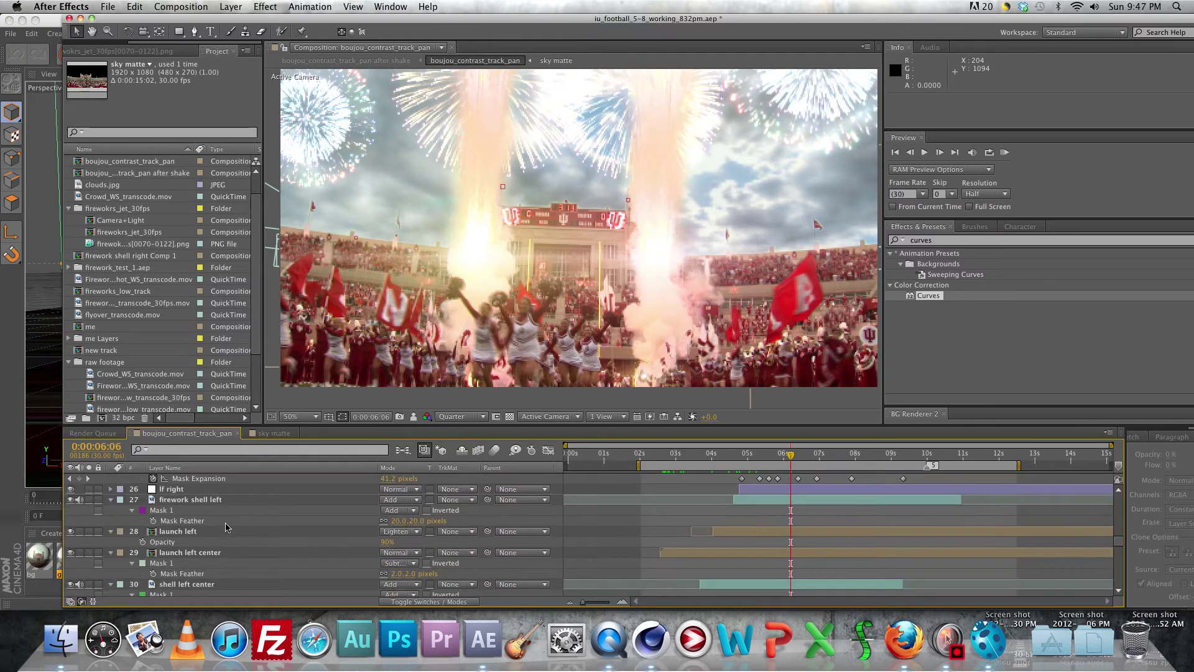
- Select Mask 1 of the shell left center layer, bring its full circle into view and check it at 0:00:05:16 and 0:00:05:05
{"action": "left_click", "coordinate": [211, 585]}
{"action": "scroll", "coordinate": [177, 581], "scroll_direction": "down", "scroll_amount": 1}
{"action": "left_click", "coordinate": [172, 579]}
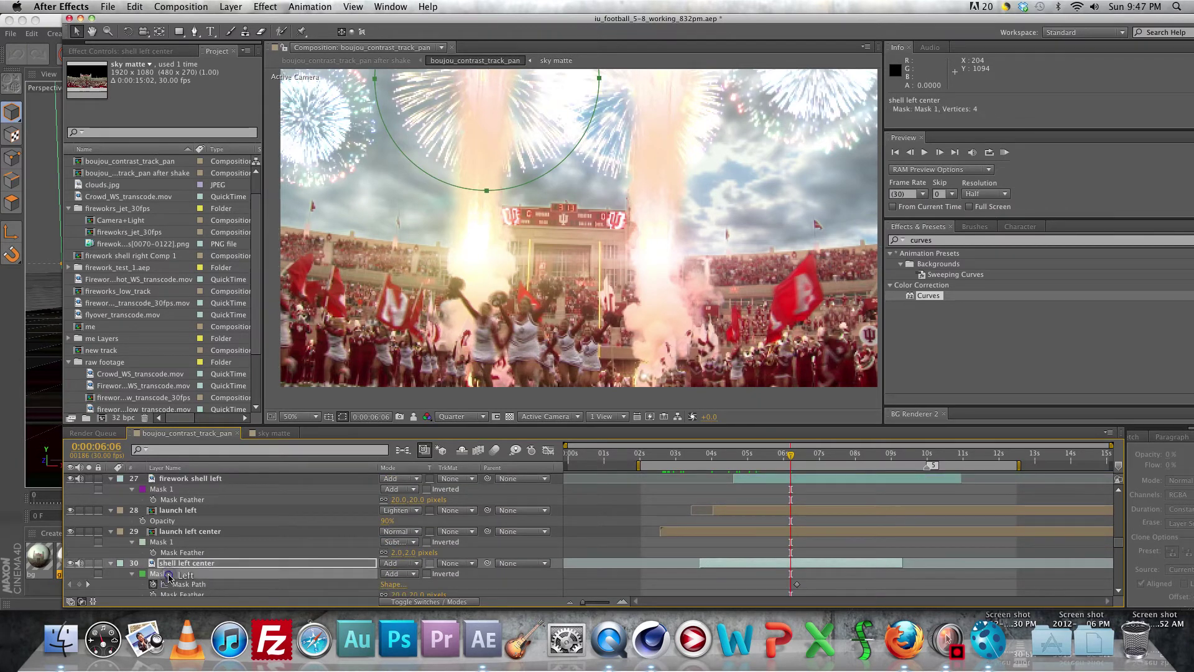
{"action": "key", "text": "period"}
{"action": "key", "text": "period"}
{"action": "key", "text": "comma"}
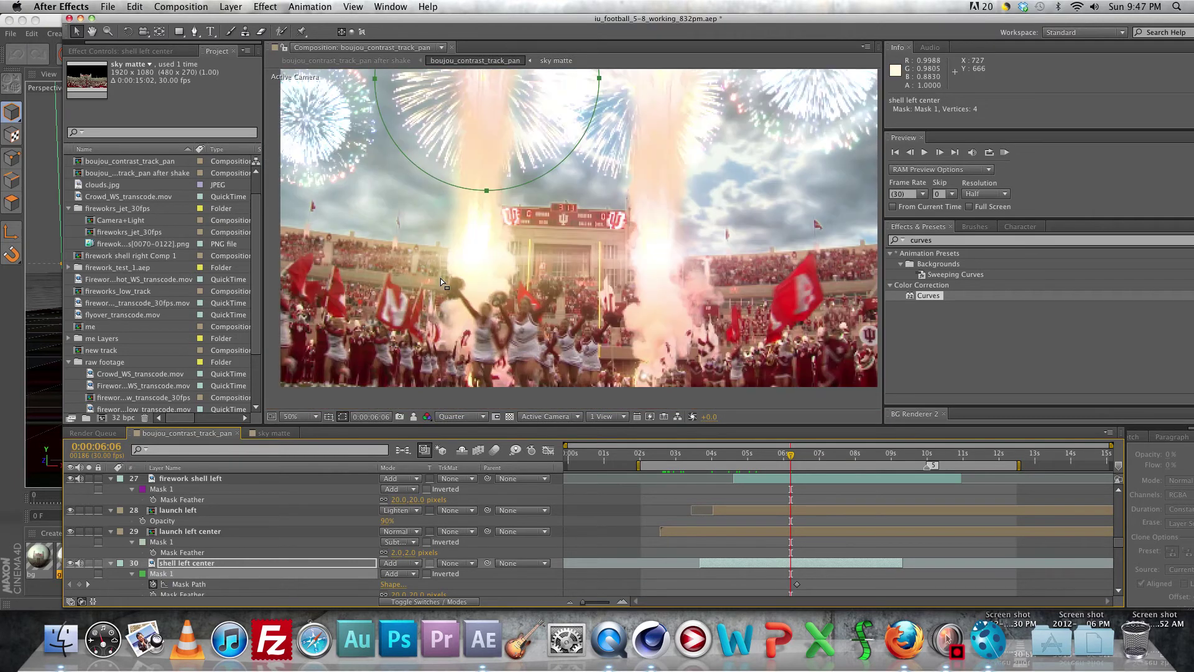
{"action": "key", "text": "comma"}
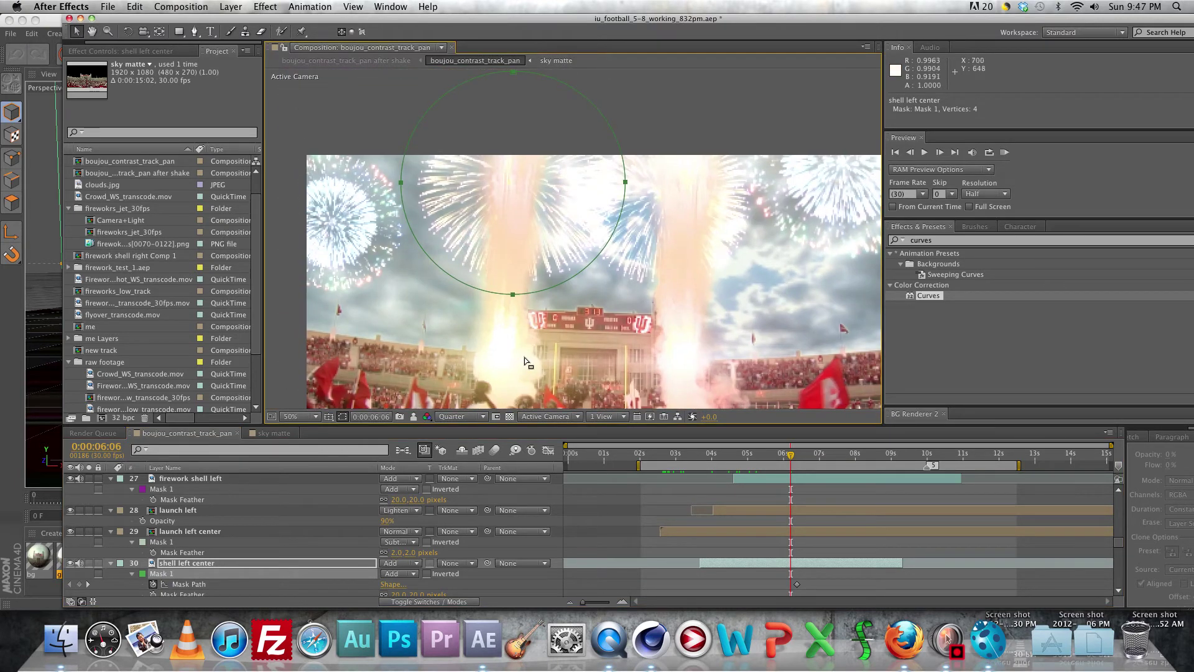
{"action": "left_click", "coordinate": [767, 456]}
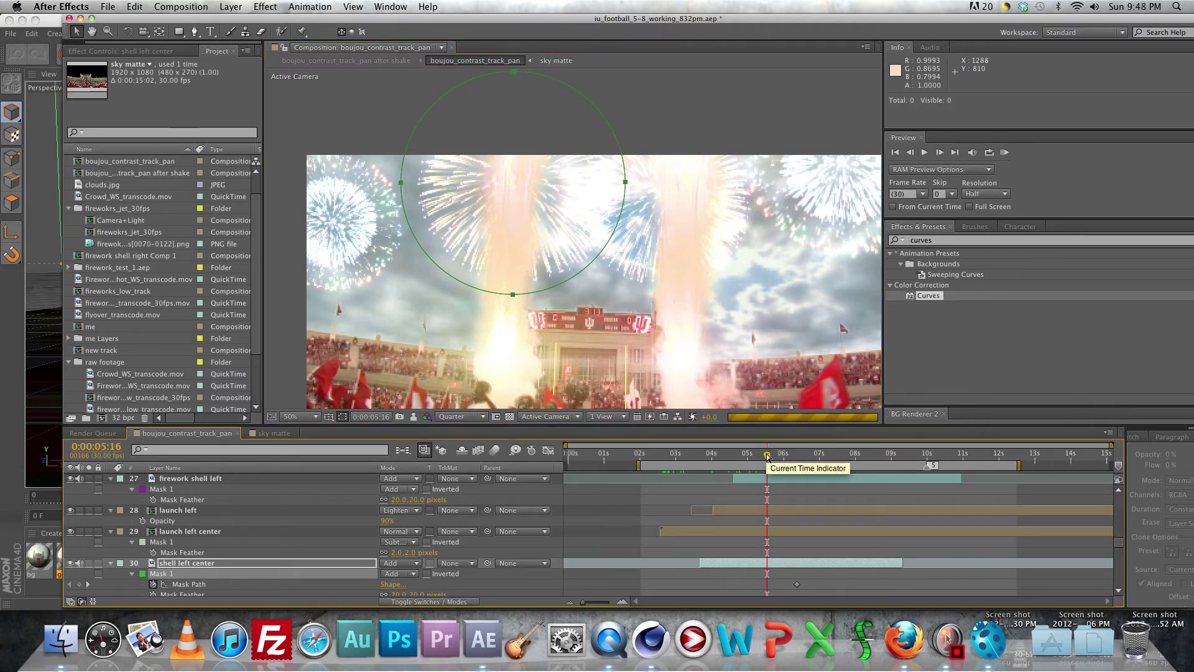
{"action": "left_click_drag", "start_coordinate": [766, 456], "coordinate": [753, 457]}
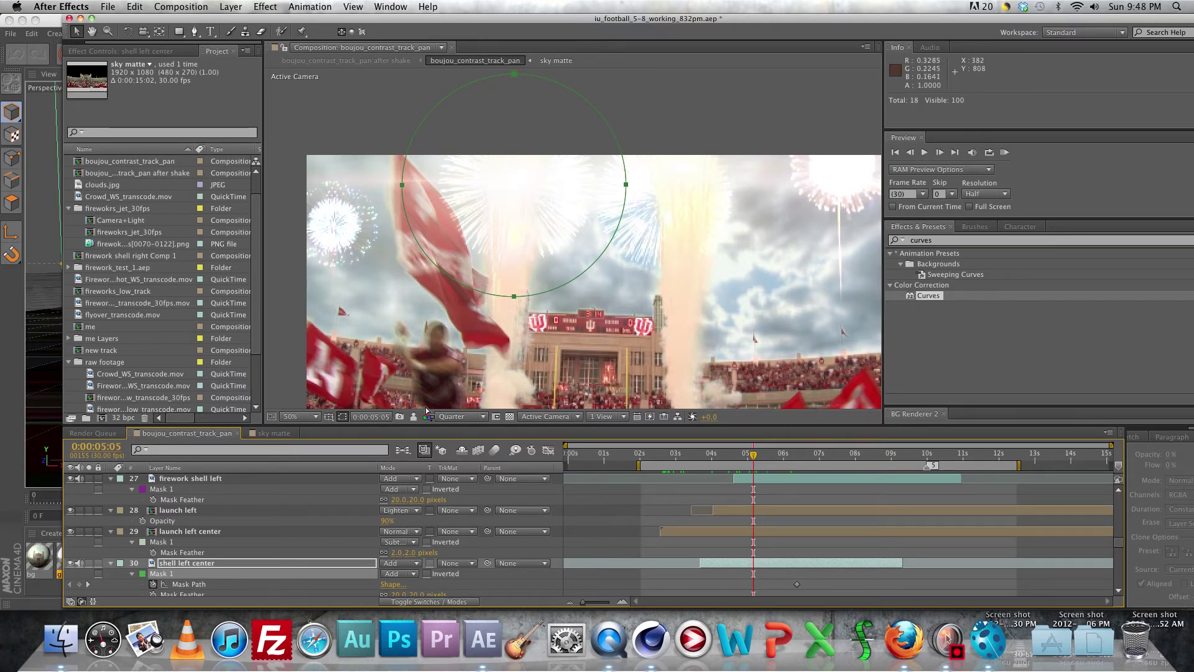
- Review the Mask Expansion keyframes of the shell left center layer and check the fireworks at 0:00:06:23 and 0:00:04:13
{"action": "scroll", "coordinate": [244, 556], "scroll_direction": "down", "scroll_amount": 1}
{"action": "scroll", "coordinate": [202, 578], "scroll_direction": "down", "scroll_amount": 1}
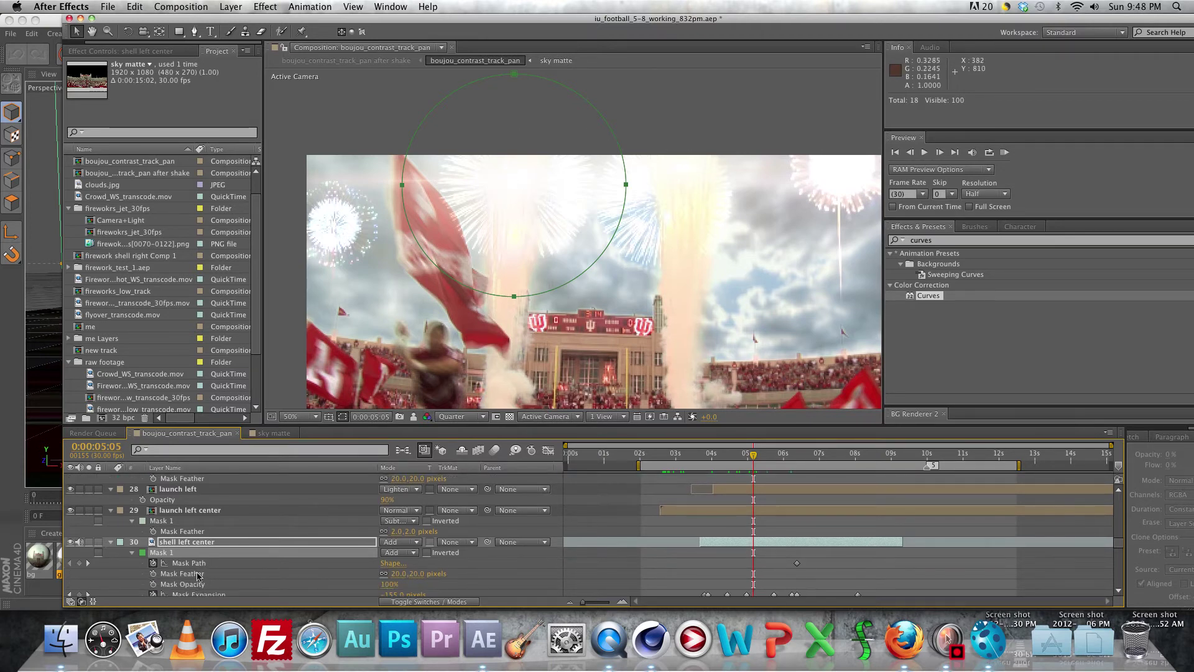
{"action": "scroll", "coordinate": [200, 577], "scroll_direction": "down", "scroll_amount": 1}
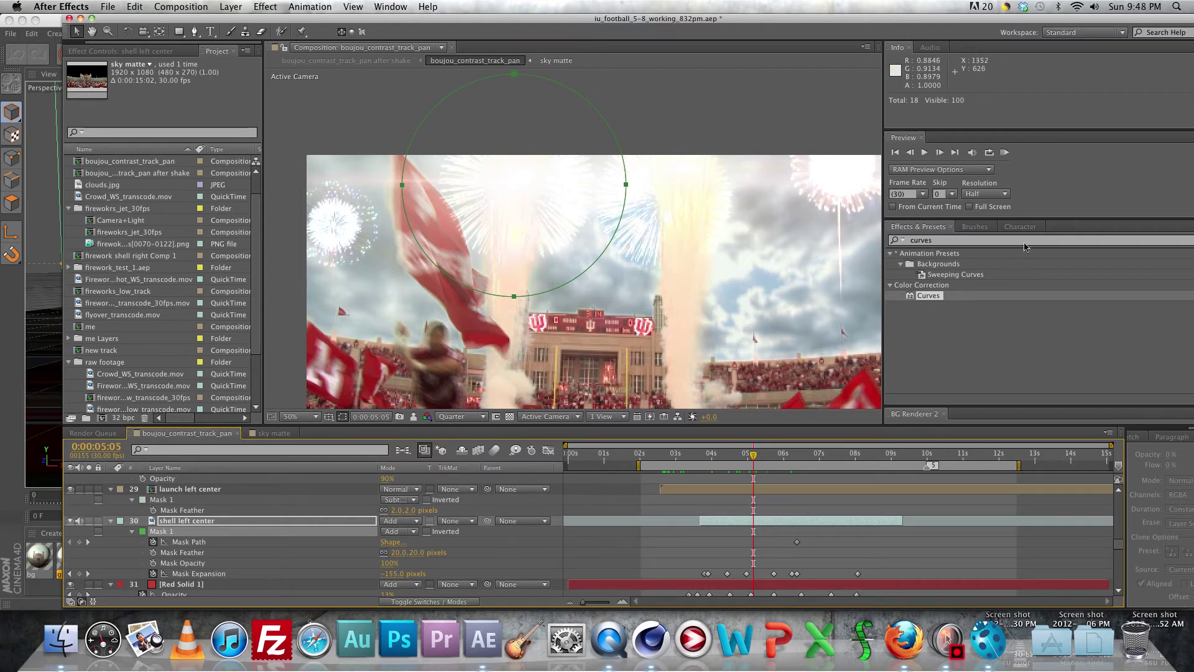
{"action": "left_click", "coordinate": [811, 453]}
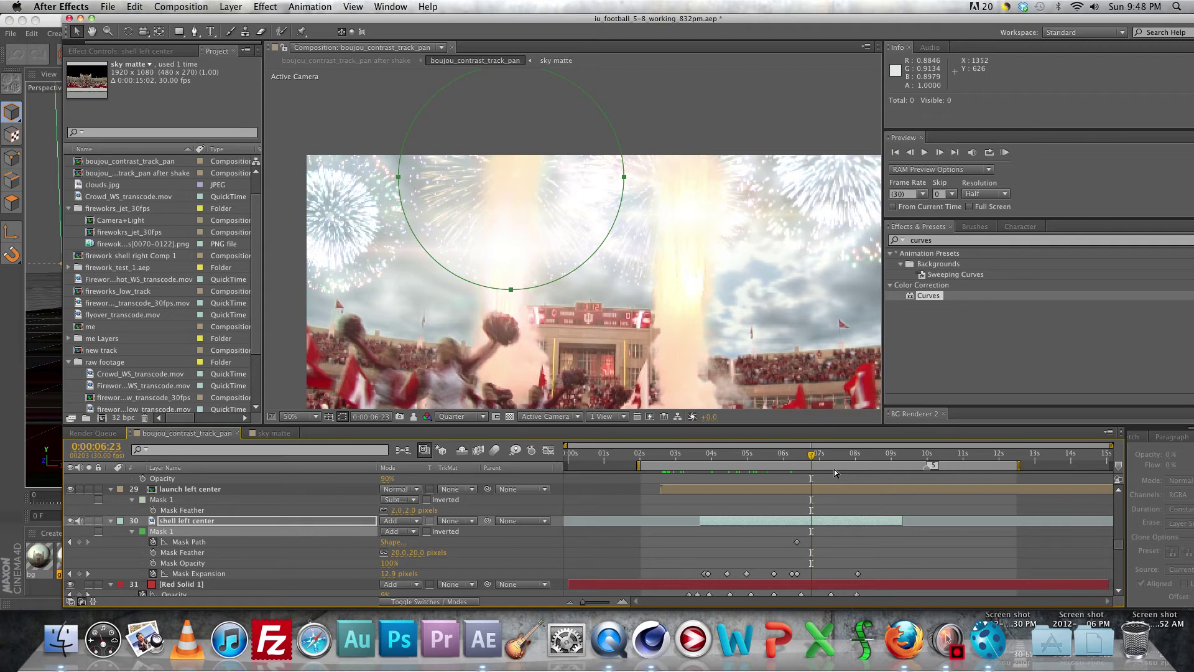
{"action": "left_click", "coordinate": [727, 454]}
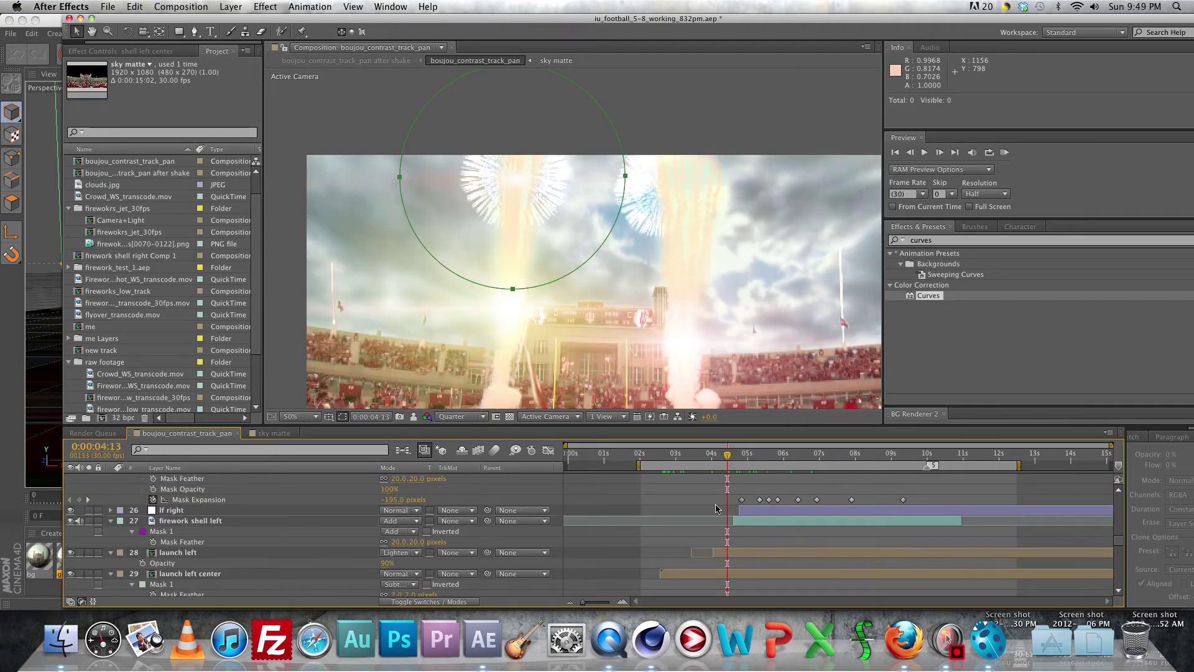
- Review the firework shell right mask keyframes and examine the shells, plumes and lens flares across the stadium at 0:00:04:13
{"action": "scroll", "coordinate": [703, 530], "scroll_direction": "up", "scroll_amount": 5}
{"action": "scroll", "coordinate": [553, 322], "scroll_direction": "up", "scroll_amount": 2}
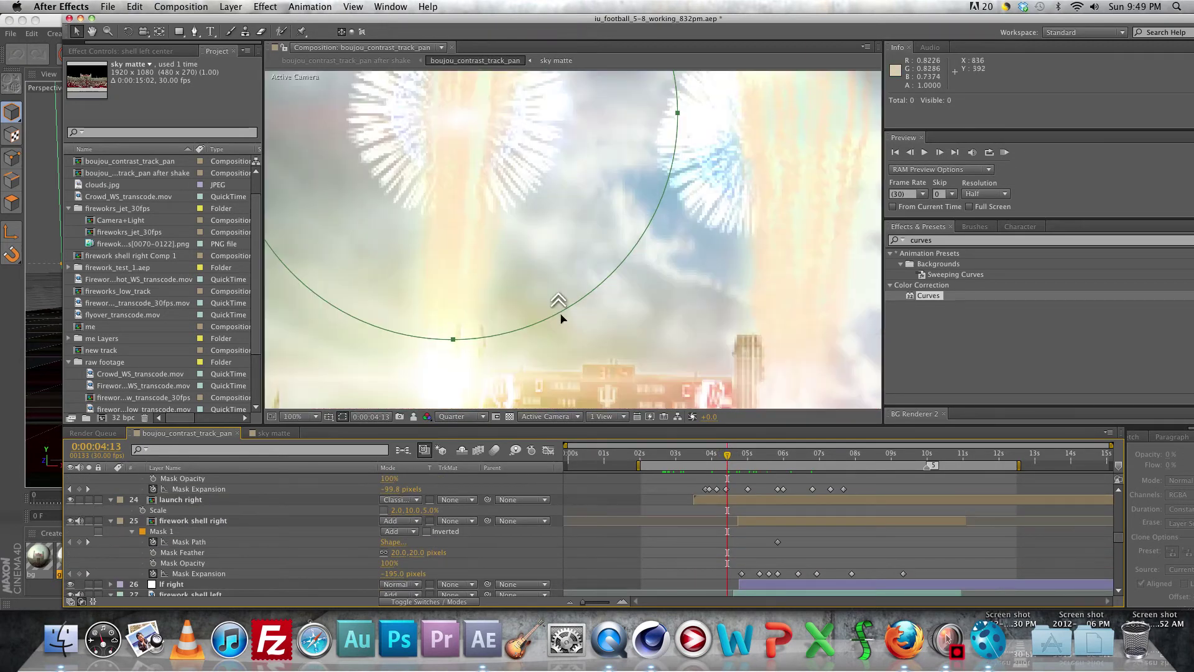
{"action": "scroll", "coordinate": [544, 320], "scroll_direction": "down", "scroll_amount": 3}
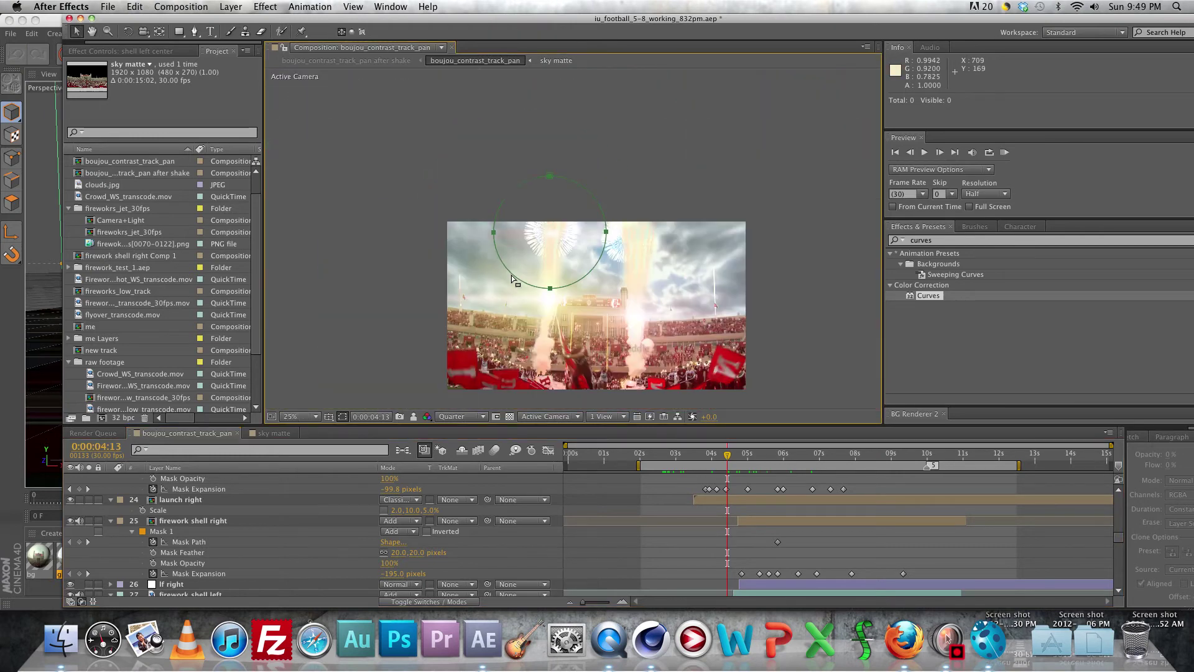
{"action": "scroll", "coordinate": [562, 292], "scroll_direction": "up", "scroll_amount": 1}
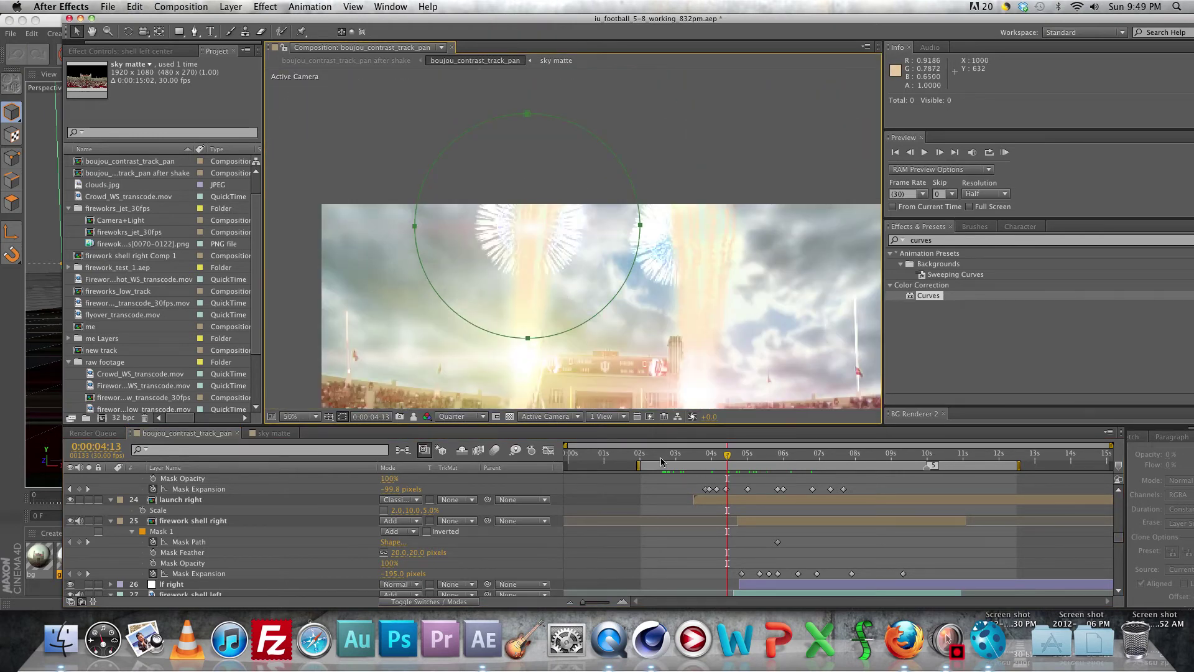
{"action": "left_click_drag", "start_coordinate": [607, 320], "coordinate": [525, 208]}
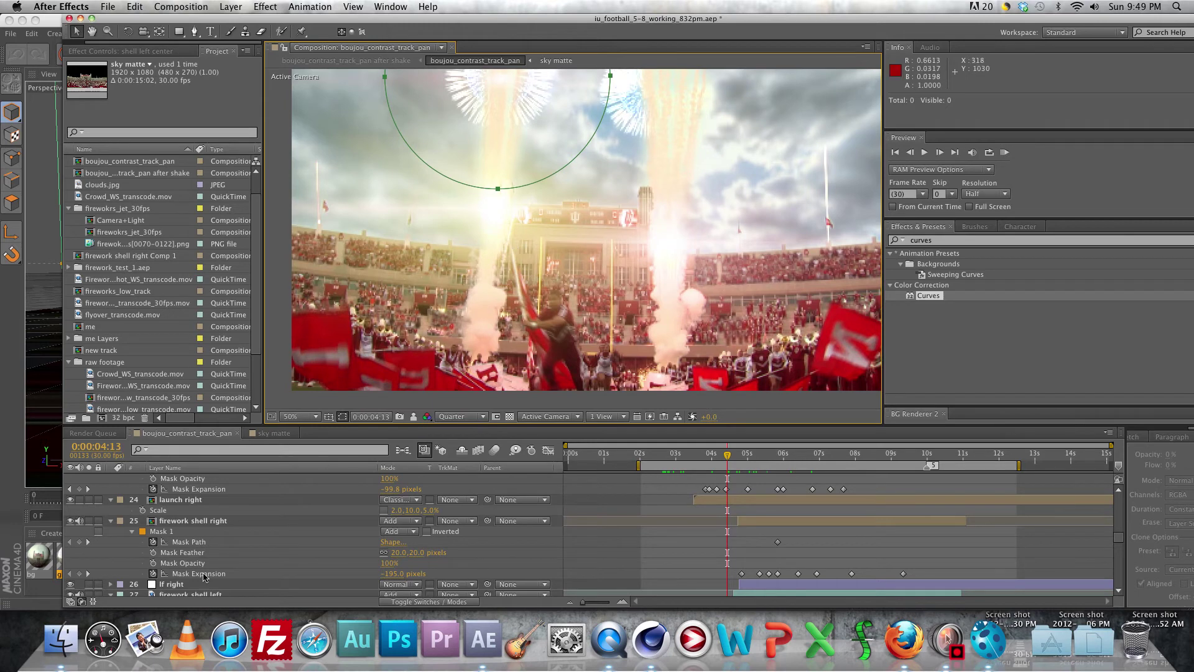
- Find the right field flares layer, hide it and show it again to compare the shot with and without it
{"action": "scroll", "coordinate": [200, 538], "scroll_direction": "up", "scroll_amount": 15}
{"action": "scroll", "coordinate": [200, 525], "scroll_direction": "up", "scroll_amount": 5}
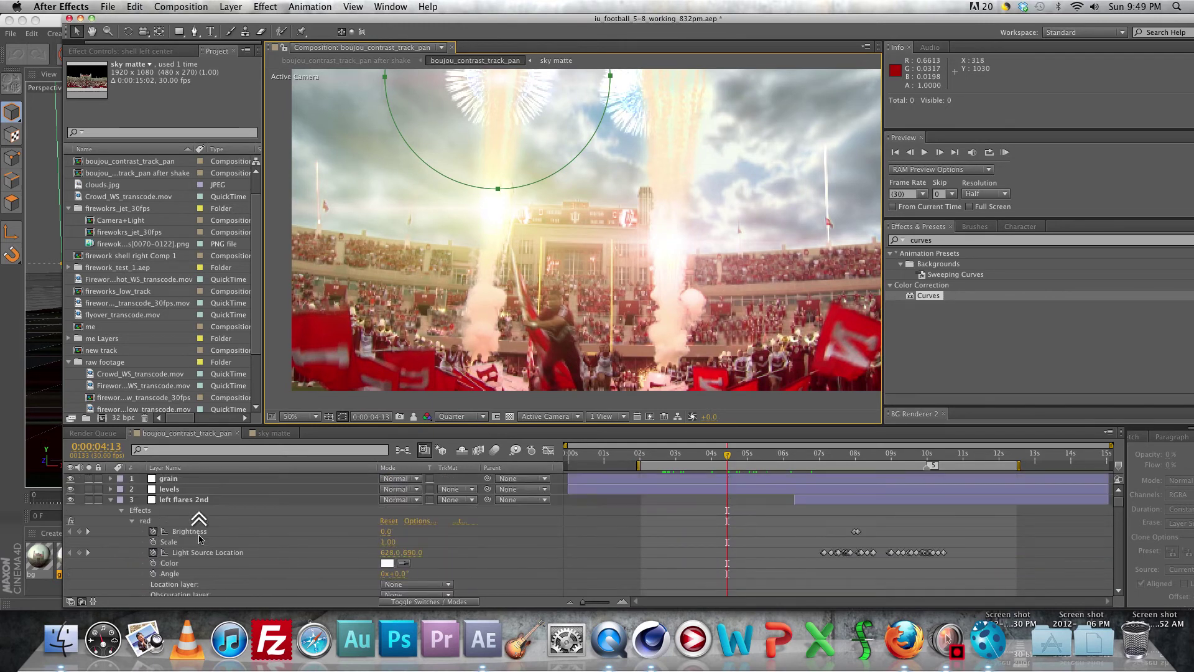
{"action": "scroll", "coordinate": [99, 490], "scroll_direction": "down", "scroll_amount": 10}
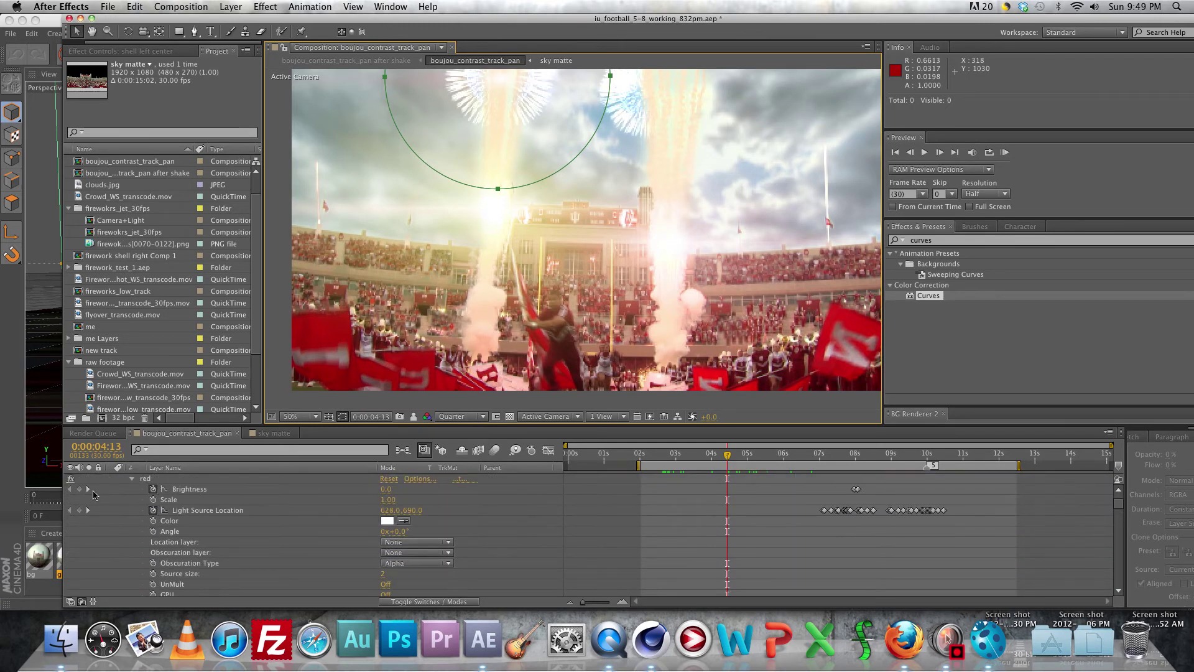
{"action": "scroll", "coordinate": [120, 508], "scroll_direction": "down", "scroll_amount": 4}
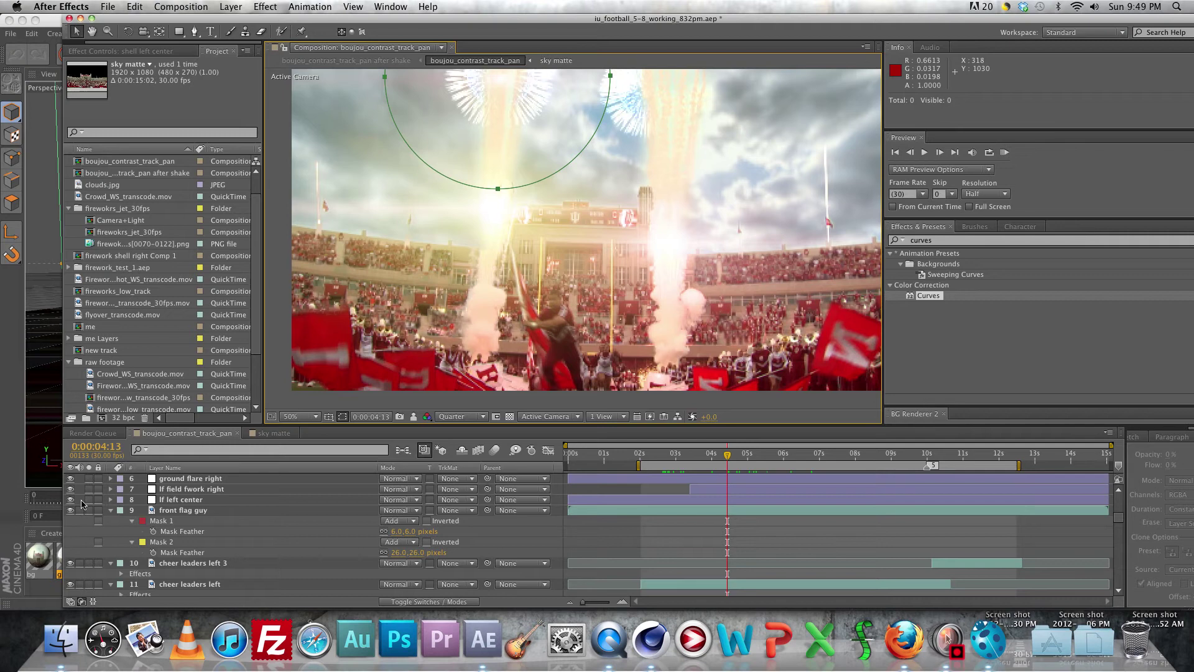
{"action": "scroll", "coordinate": [156, 516], "scroll_direction": "up", "scroll_amount": 8}
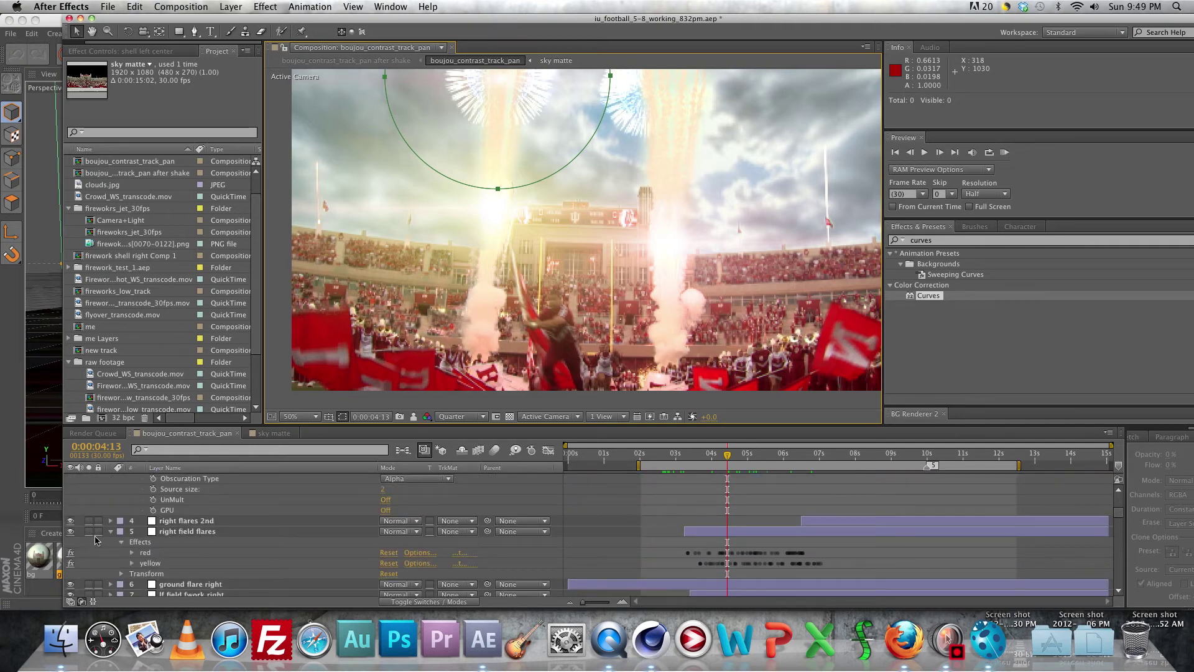
{"action": "left_click", "coordinate": [71, 532]}
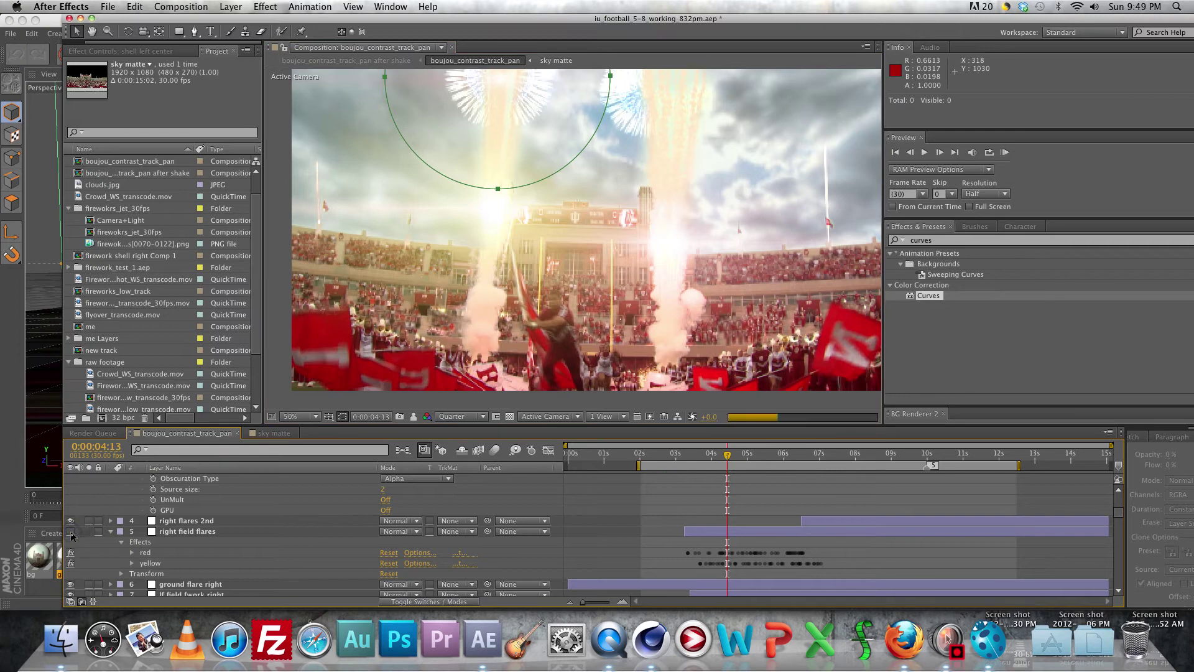
{"action": "left_click", "coordinate": [70, 532]}
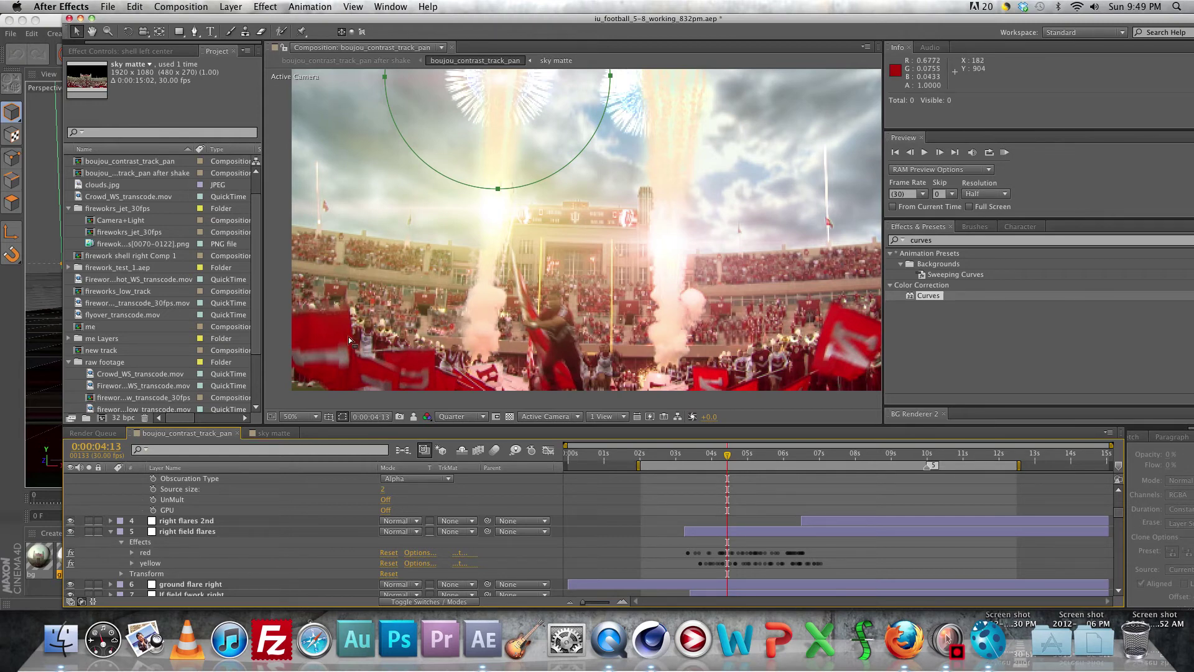
- Go to 0:00:08:12 and inspect the smoke plumes and the ground-level firework bursts on both sides of the players
{"action": "left_click", "coordinate": [869, 457]}
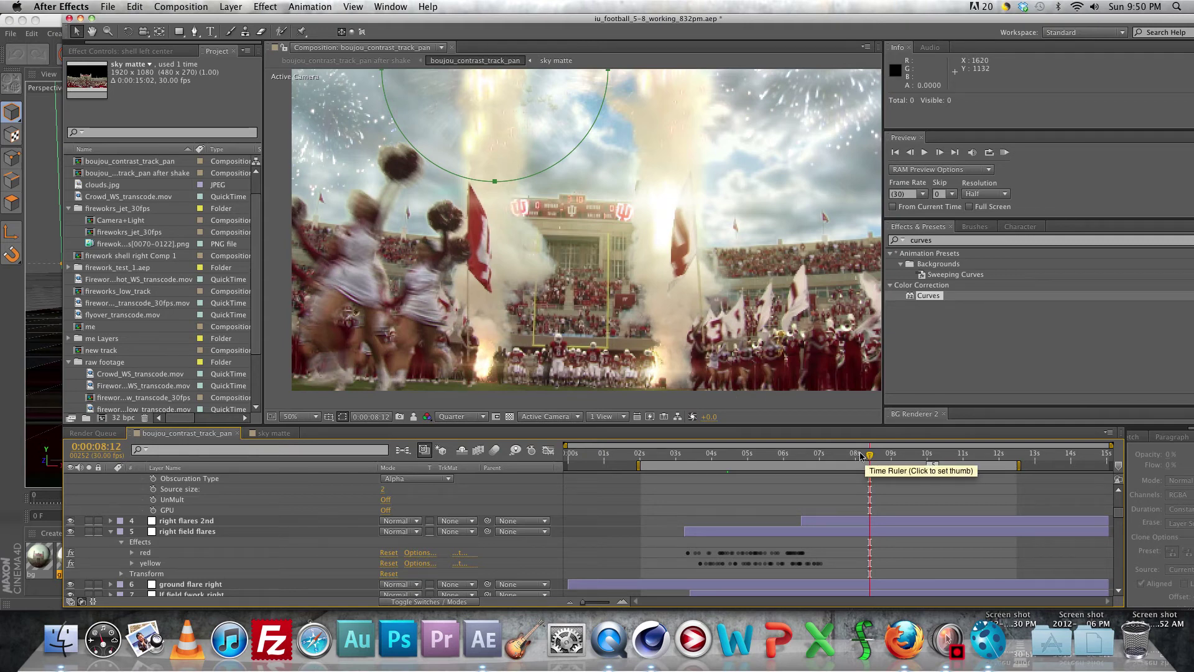
{"action": "scroll", "coordinate": [607, 261], "scroll_direction": "up", "scroll_amount": 2}
{"action": "scroll", "coordinate": [607, 261], "scroll_direction": "down", "scroll_amount": 2}
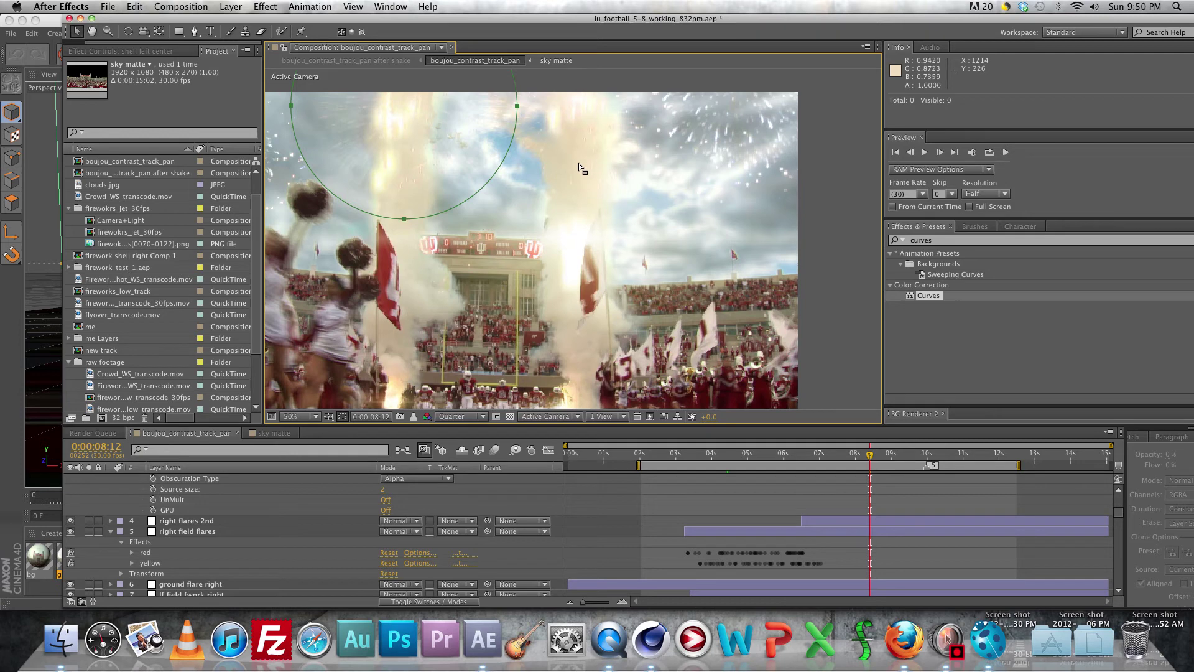
{"action": "scroll", "coordinate": [576, 289], "scroll_direction": "down", "scroll_amount": 2}
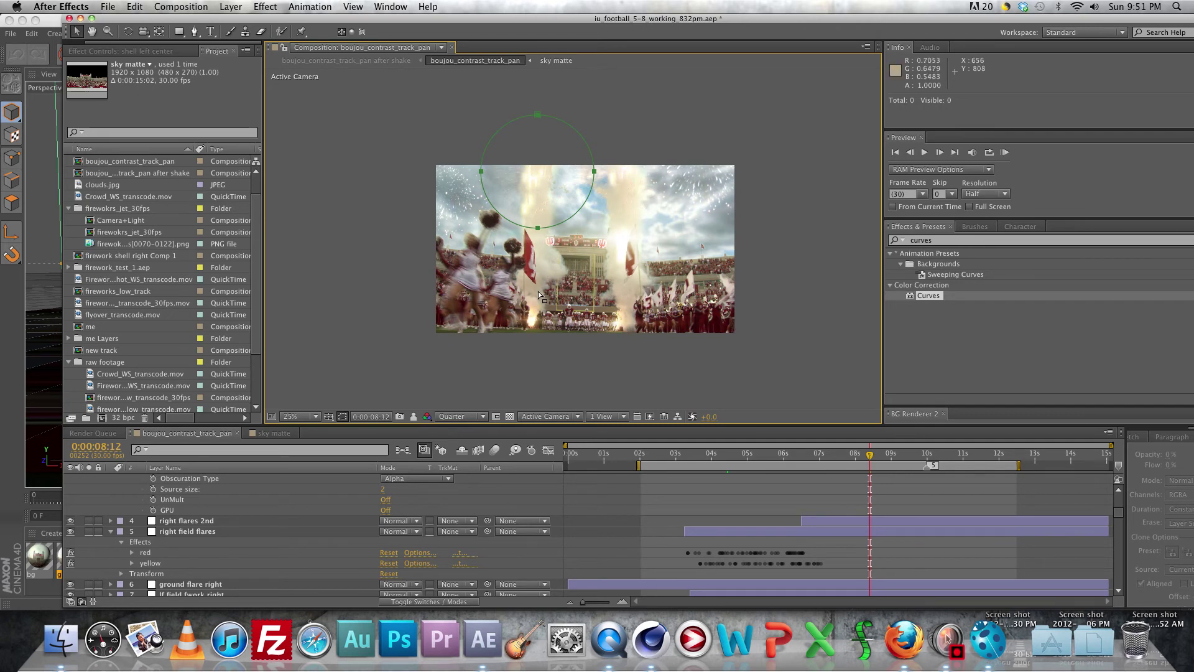
{"action": "scroll", "coordinate": [572, 345], "scroll_direction": "up", "scroll_amount": 2}
{"action": "left_click_drag", "start_coordinate": [621, 381], "coordinate": [611, 291]}
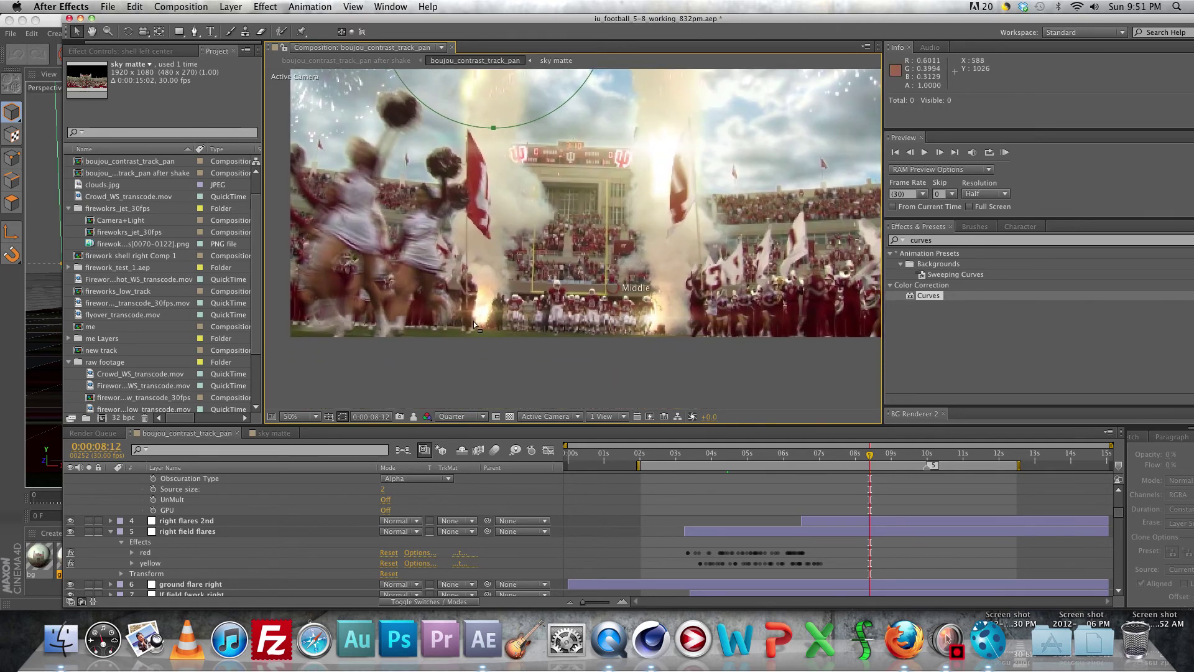
{"action": "scroll", "coordinate": [480, 322], "scroll_direction": "up", "scroll_amount": 2}
{"action": "left_click_drag", "start_coordinate": [481, 323], "coordinate": [486, 219]}
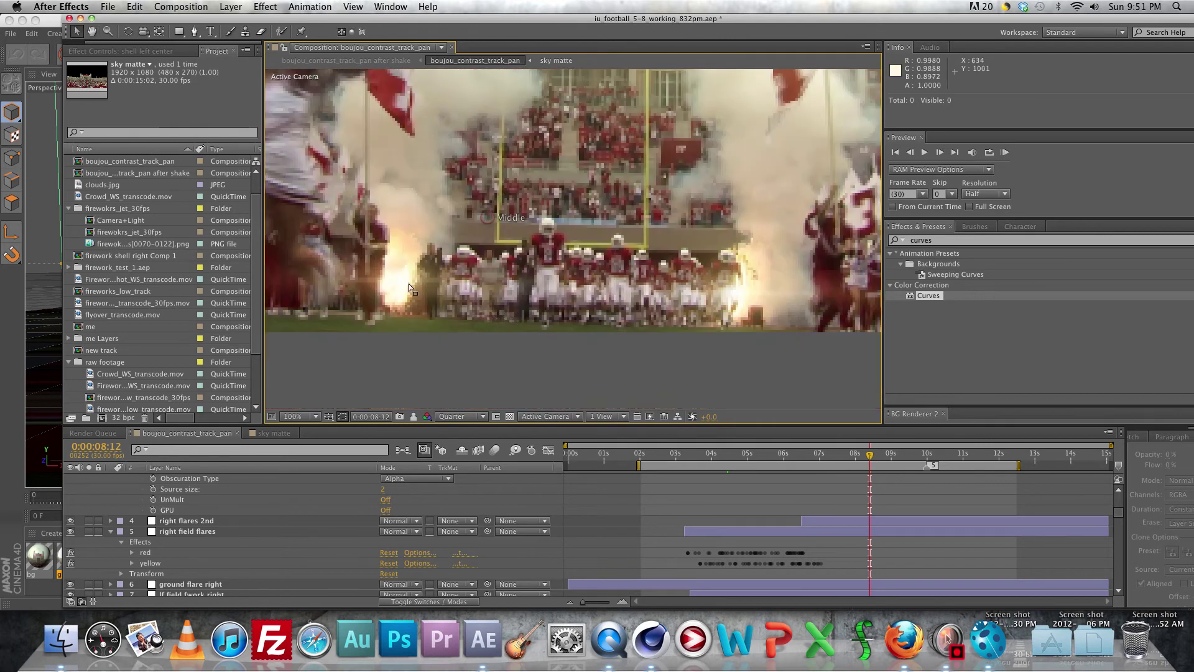
- Review the flare layers and their Light Source Location keyframes, and check the field-level fireworks at 0:00:04:07
{"action": "scroll", "coordinate": [278, 494], "scroll_direction": "up", "scroll_amount": 6}
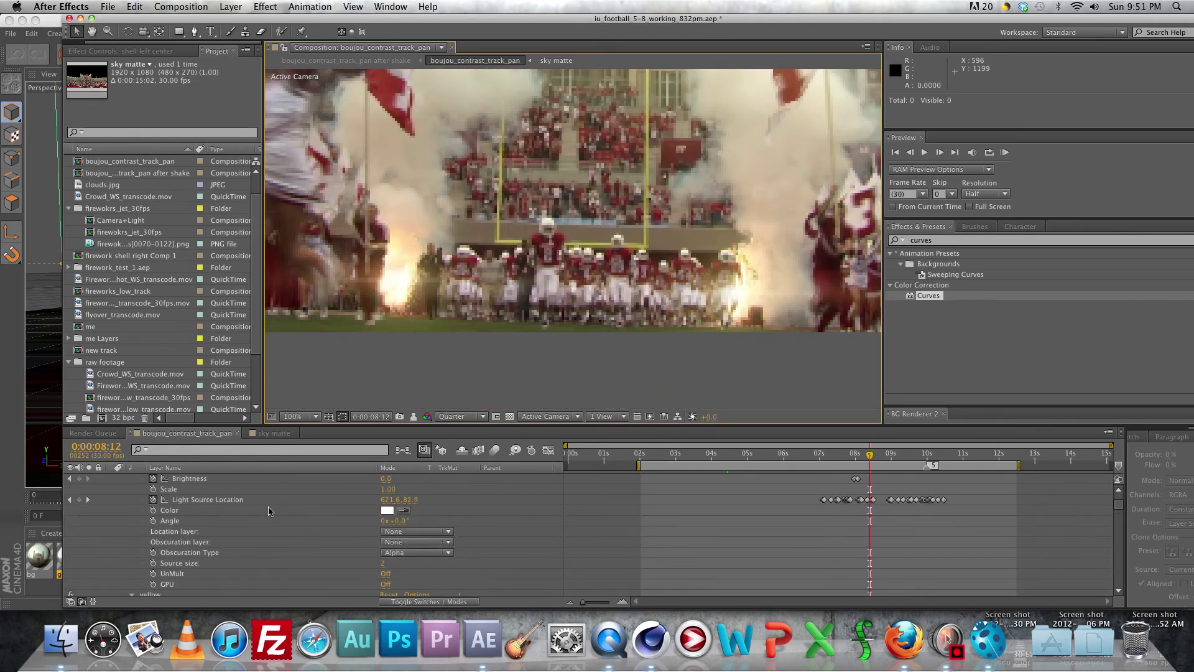
{"action": "scroll", "coordinate": [255, 508], "scroll_direction": "down", "scroll_amount": 8}
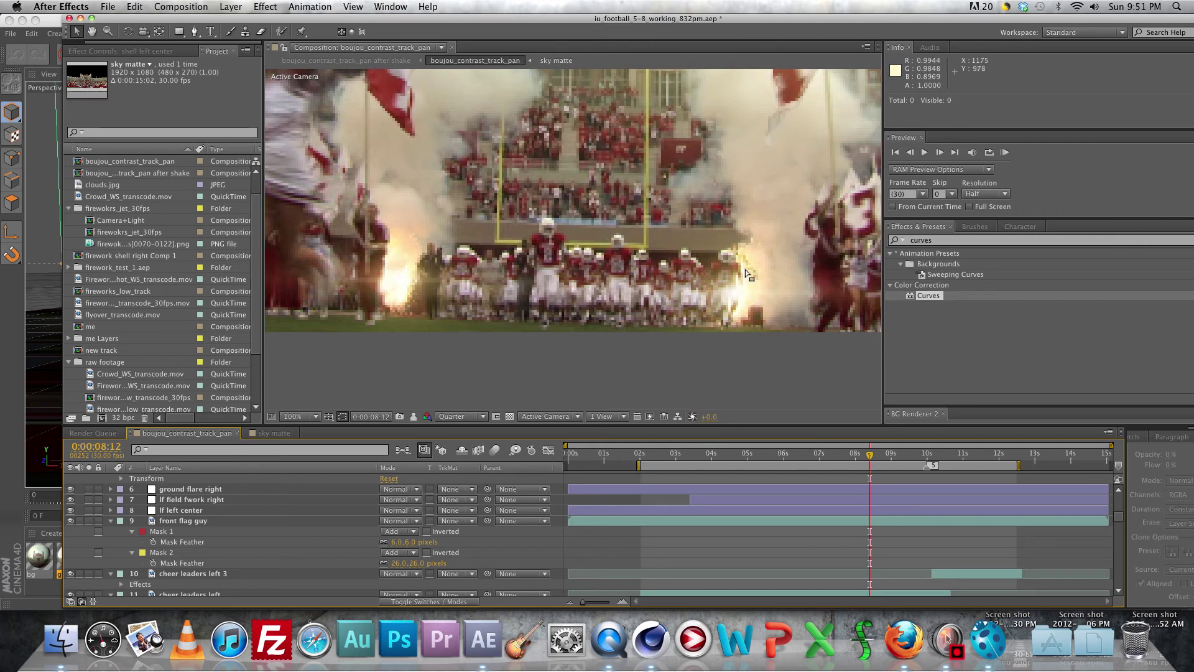
{"action": "left_click", "coordinate": [804, 458]}
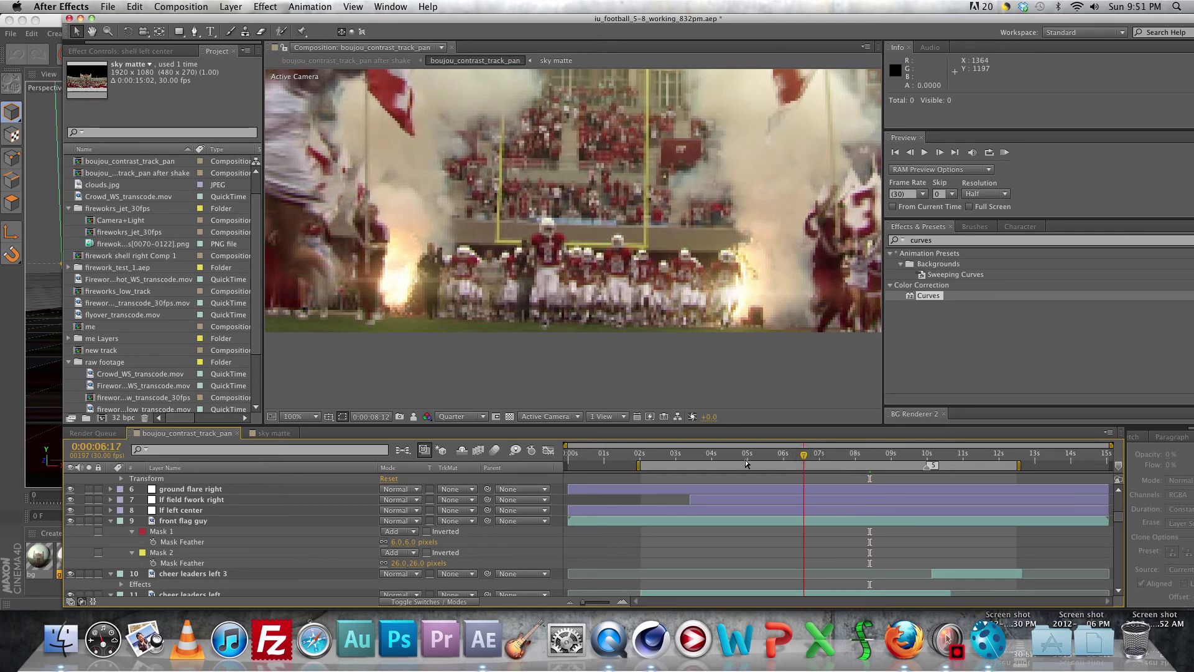
{"action": "left_click", "coordinate": [721, 458]}
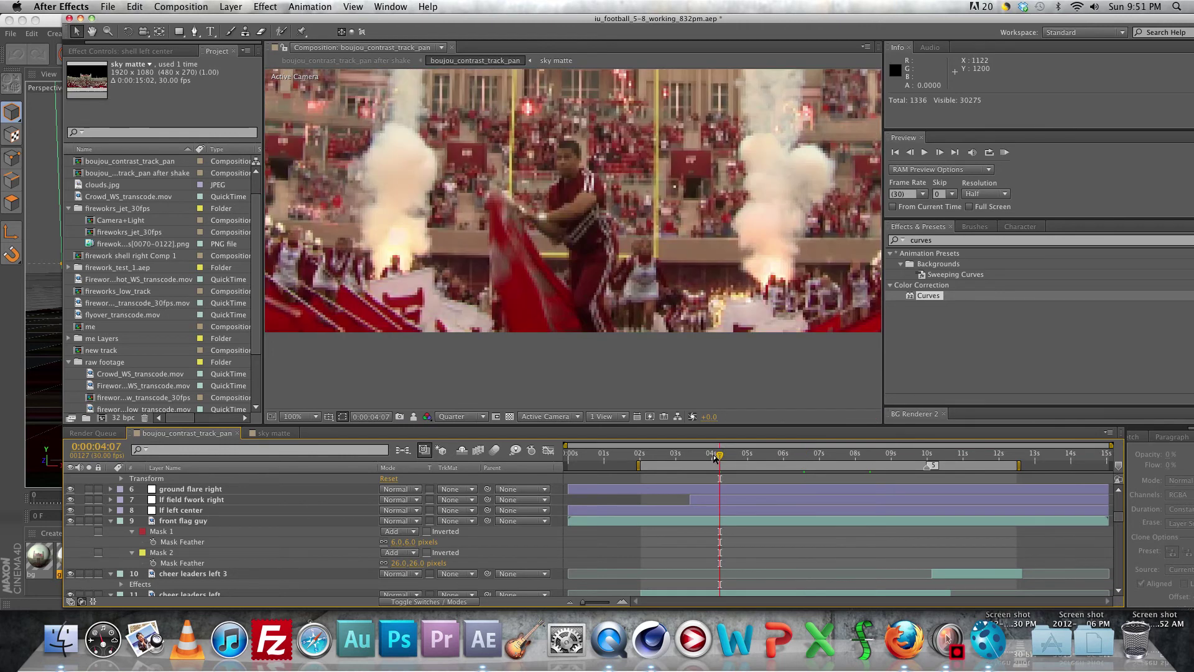
- Select the Red Solid 1 layer and examine its masks over the crowd sections around the plumes at 0:00:04:07
{"action": "scroll", "coordinate": [292, 504], "scroll_direction": "down", "scroll_amount": 12}
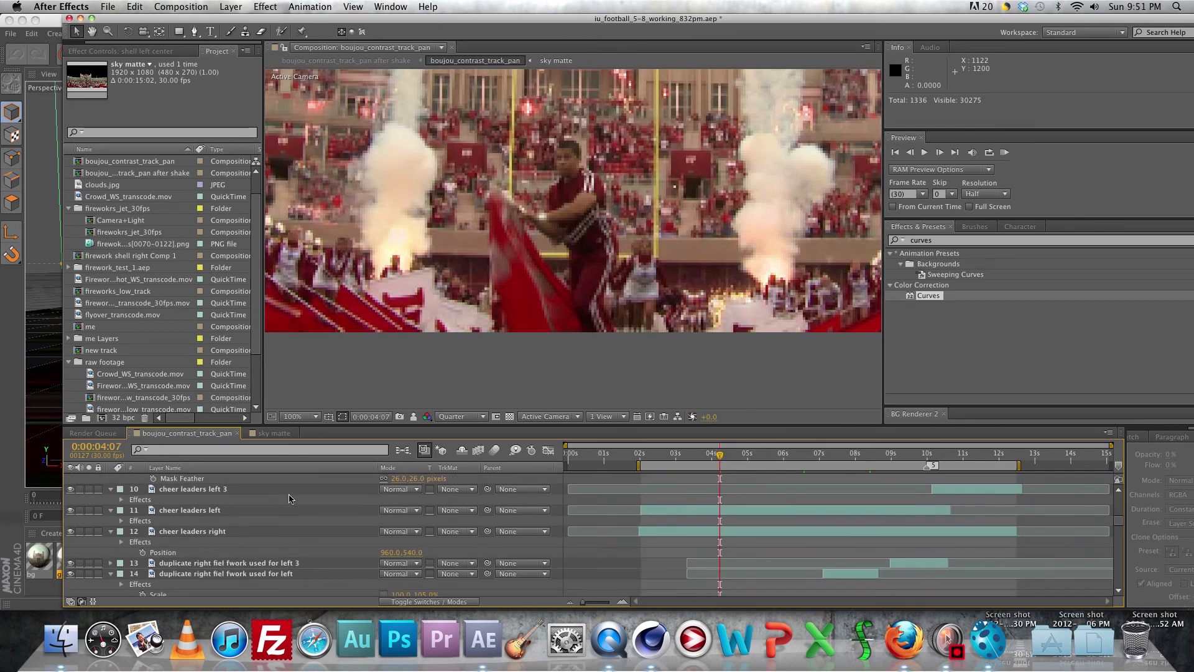
{"action": "scroll", "coordinate": [326, 522], "scroll_direction": "down", "scroll_amount": 5}
{"action": "scroll", "coordinate": [323, 510], "scroll_direction": "up", "scroll_amount": 5}
{"action": "left_click", "coordinate": [233, 563]}
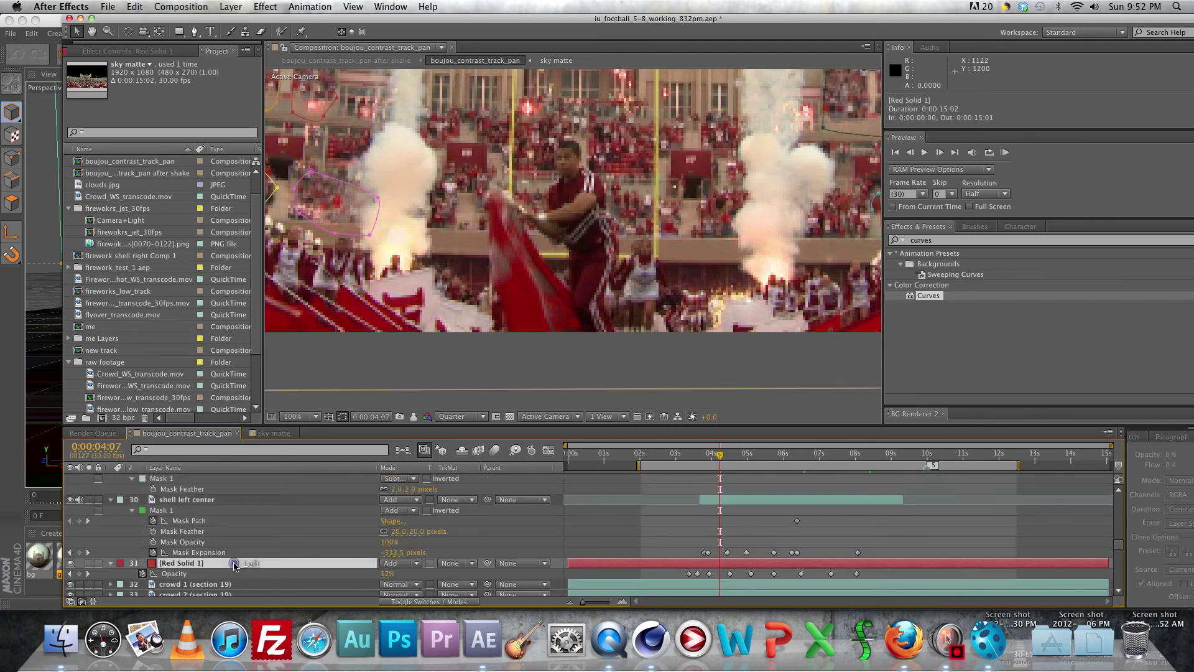
{"action": "scroll", "coordinate": [414, 221], "scroll_direction": "down", "scroll_amount": 4}
{"action": "scroll", "coordinate": [418, 231], "scroll_direction": "up", "scroll_amount": 2}
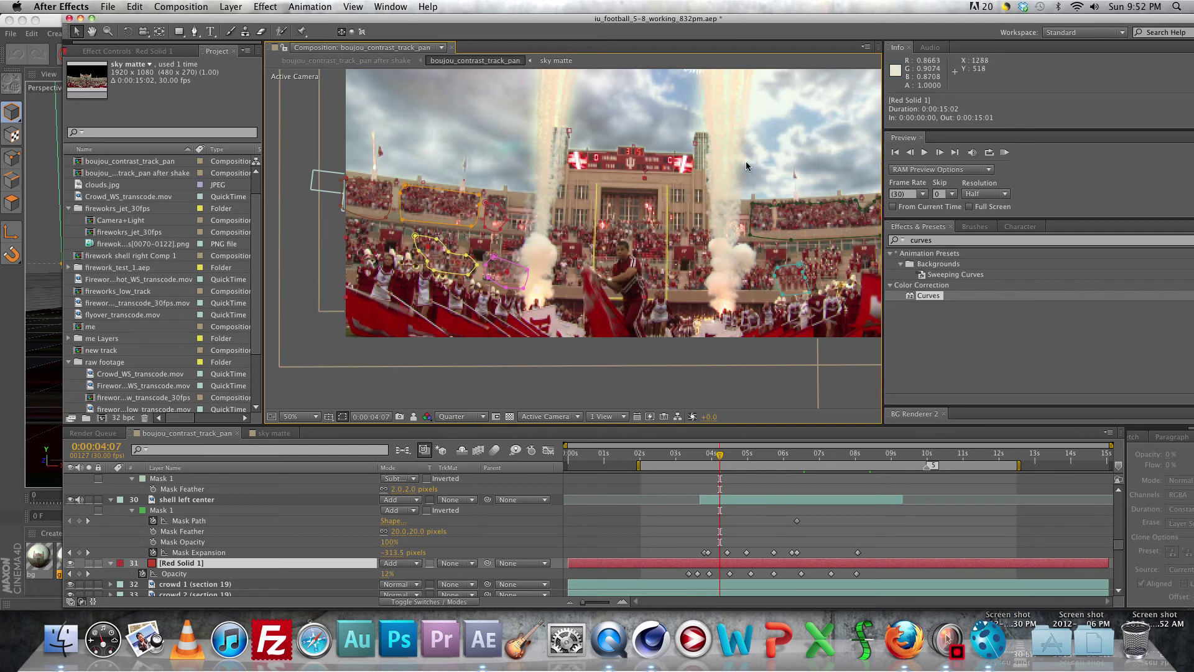
{"action": "left_click_drag", "start_coordinate": [745, 161], "coordinate": [687, 219]}
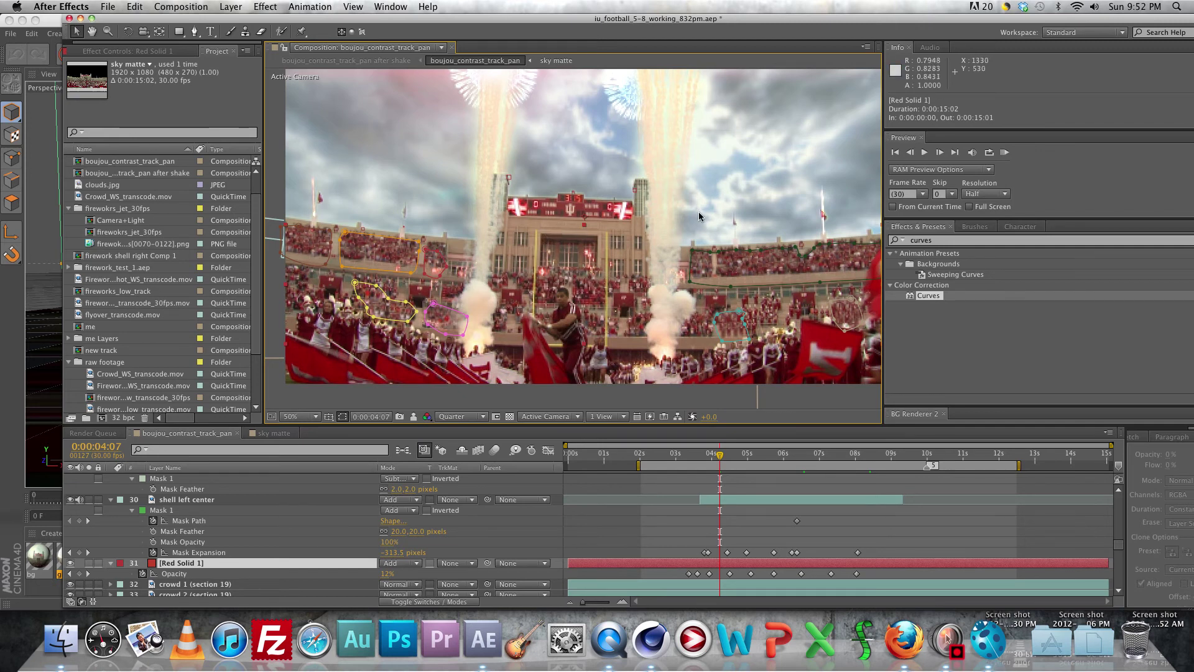
{"action": "key", "text": "comma"}
{"action": "key", "text": "period"}
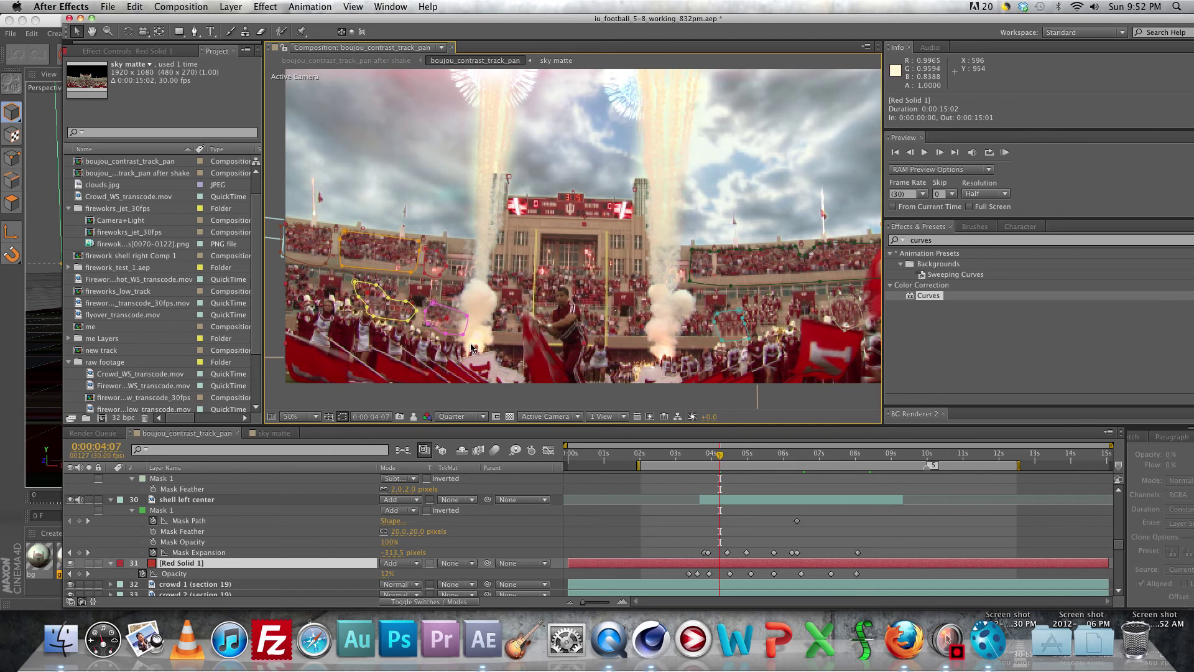
- Switch to Firefox, show Video Copilot's Advanced Sky Replacement tutorial page, and return to After Effects
{"action": "scroll", "coordinate": [154, 547], "scroll_direction": "up", "scroll_amount": 6}
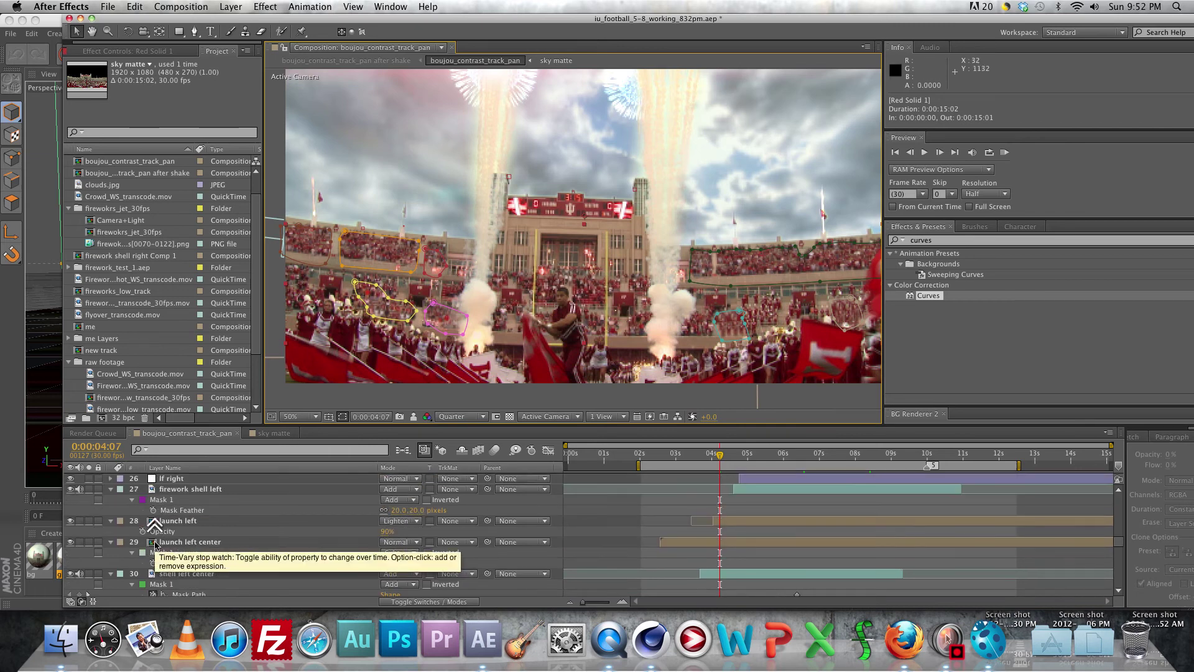
{"action": "scroll", "coordinate": [156, 541], "scroll_direction": "up", "scroll_amount": 3}
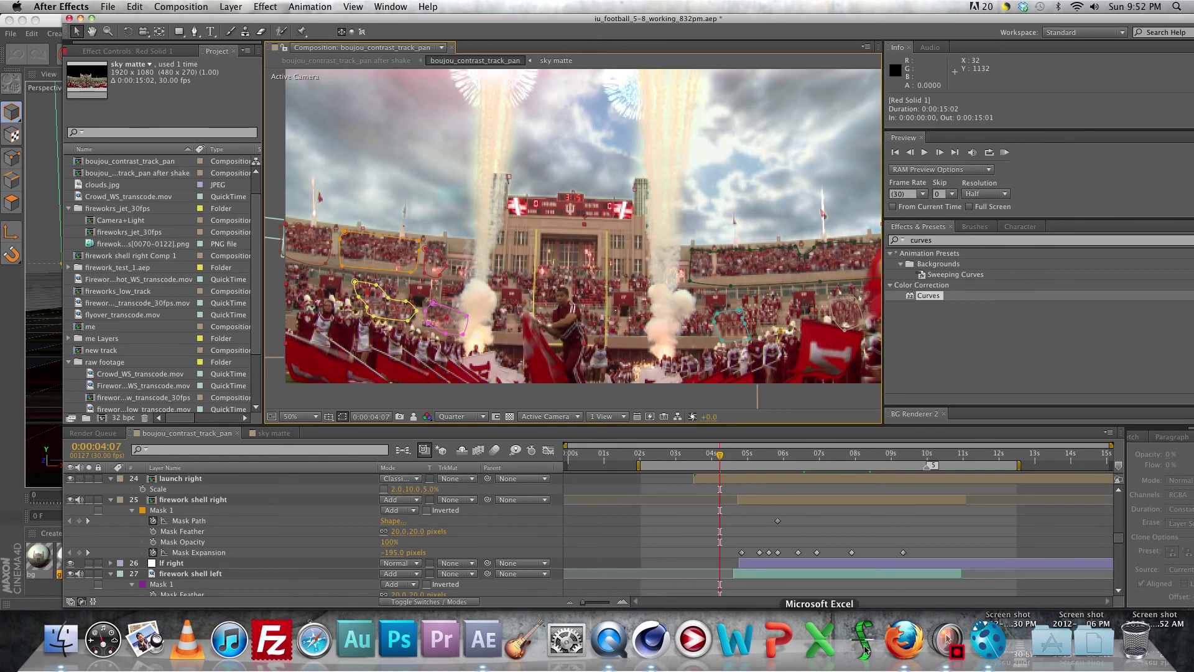
{"action": "left_click", "coordinate": [904, 641]}
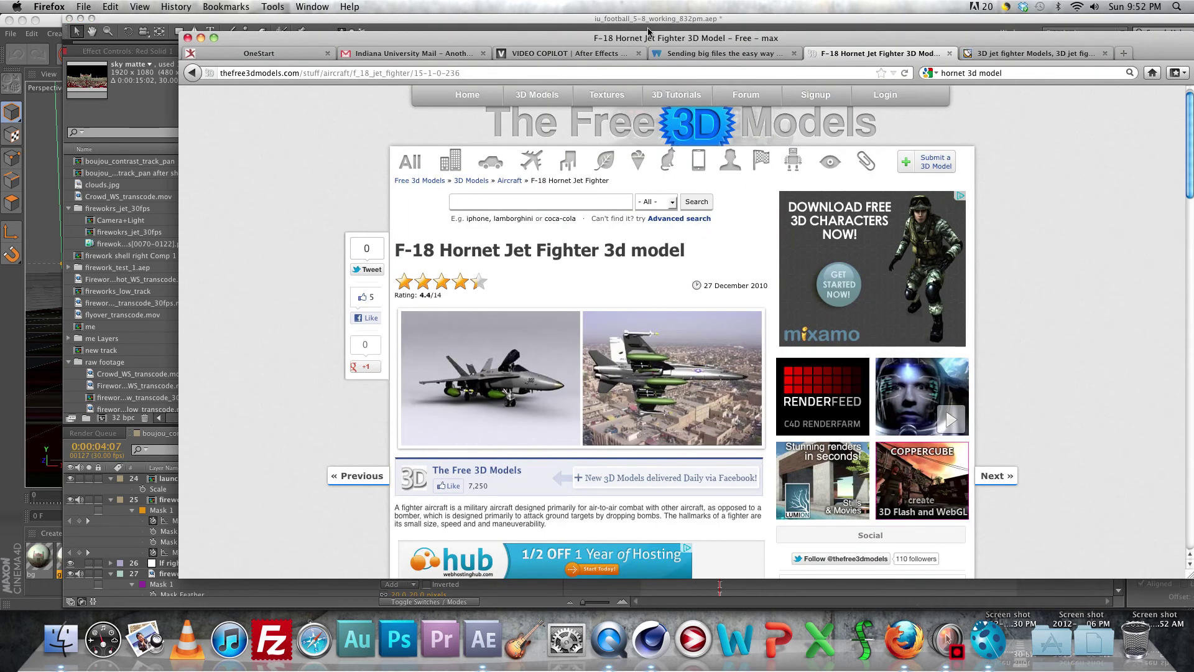
{"action": "left_click", "coordinate": [560, 54]}
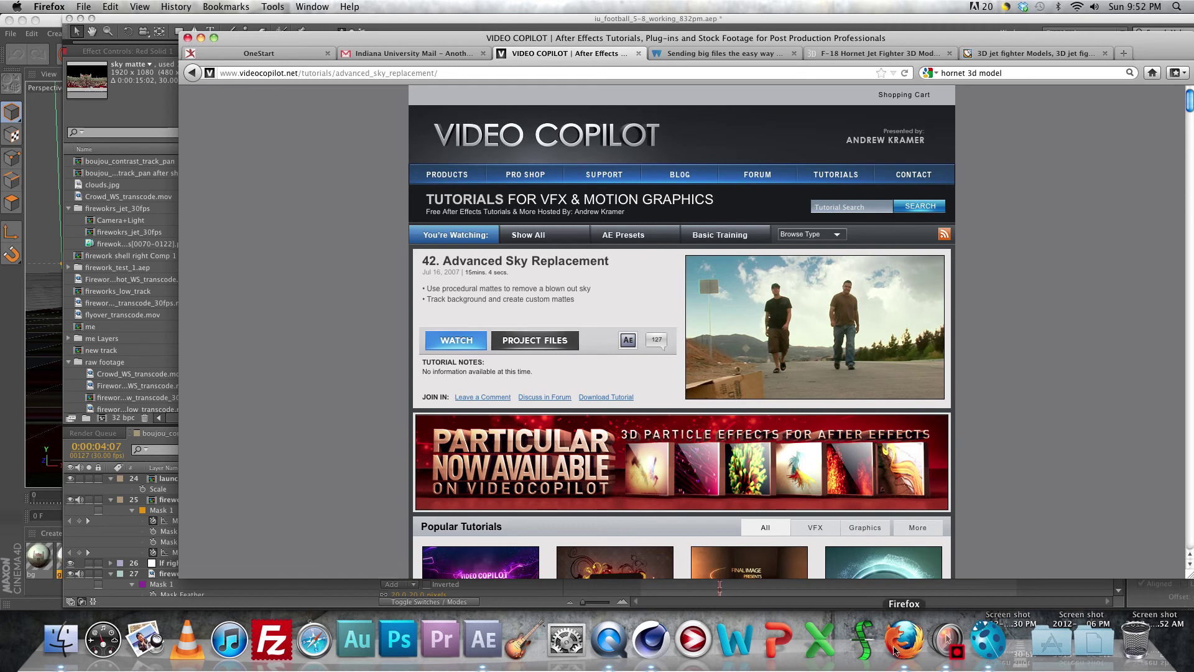
{"action": "left_click", "coordinate": [484, 650]}
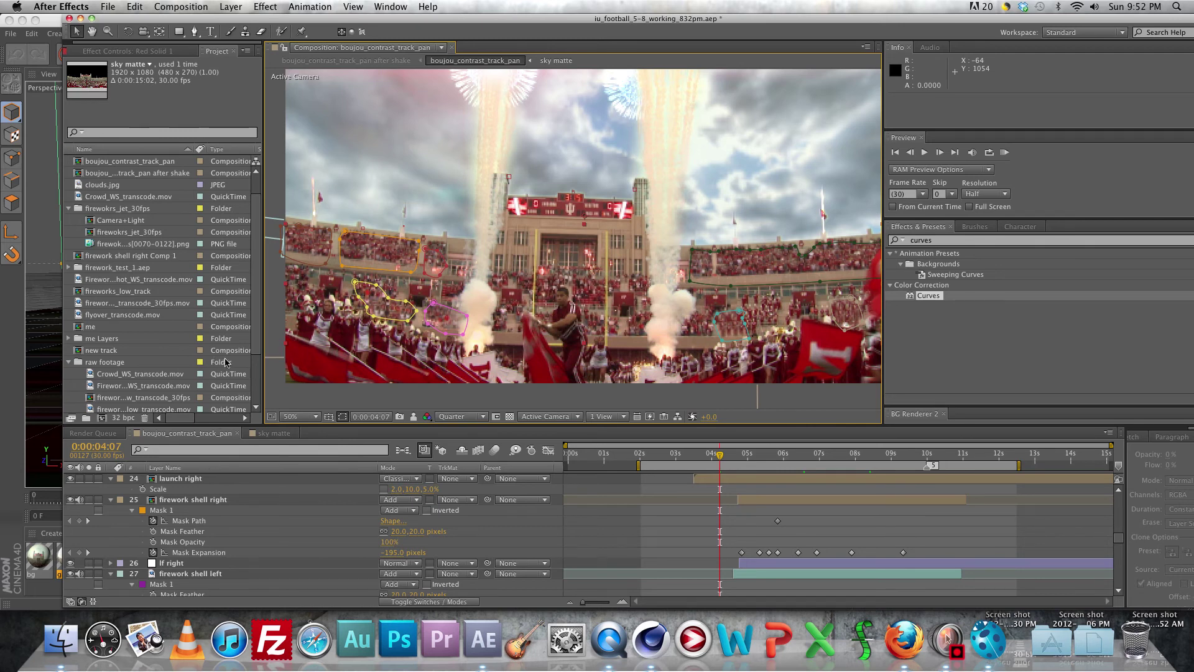
- Review the plume, launch and shell layers from fwork right plume down to shell right center with their mask properties
{"action": "scroll", "coordinate": [223, 519], "scroll_direction": "up", "scroll_amount": 3}
{"action": "scroll", "coordinate": [219, 542], "scroll_direction": "up", "scroll_amount": 5}
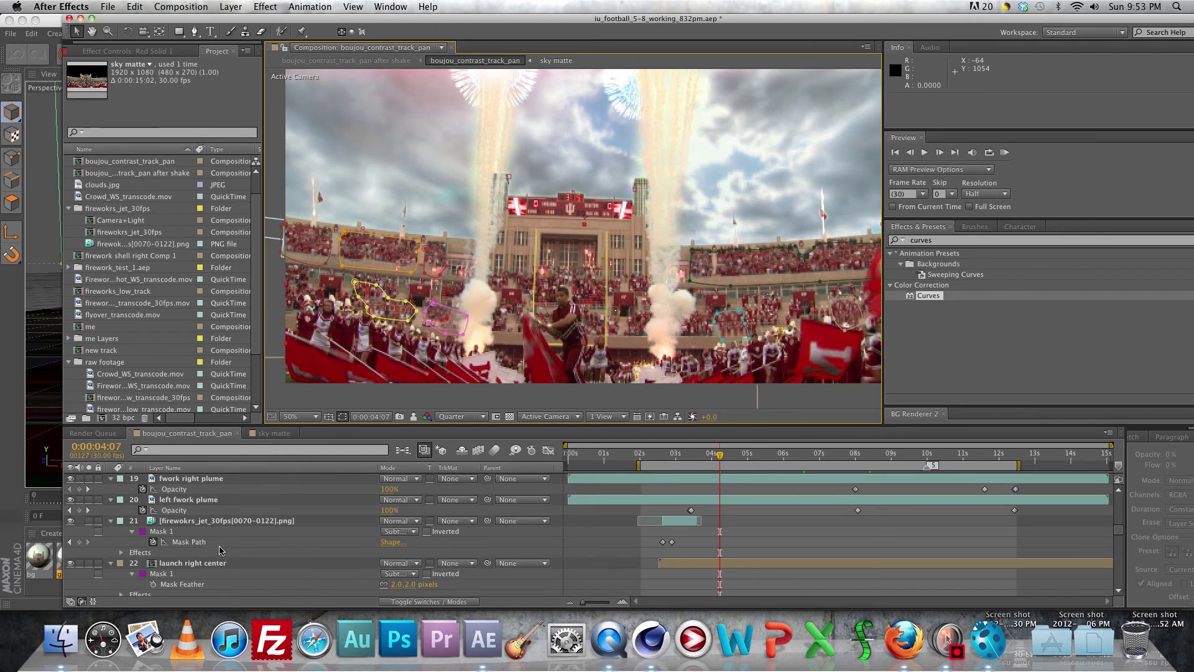
{"action": "scroll", "coordinate": [221, 554], "scroll_direction": "down", "scroll_amount": 6}
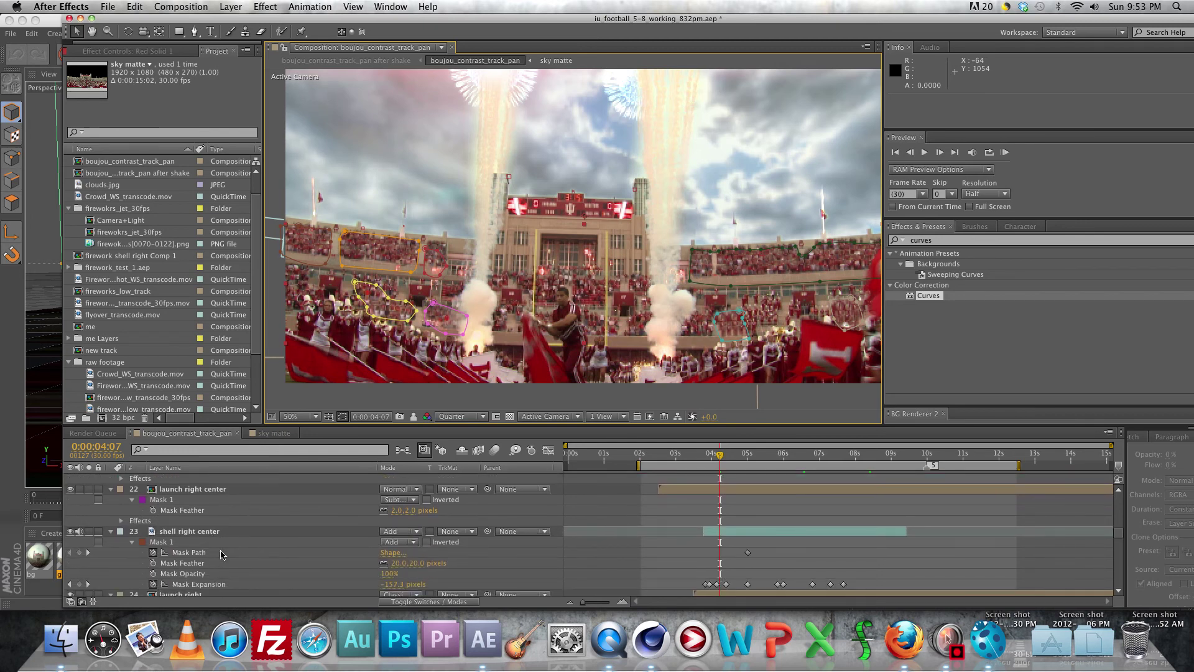
- Locate the sky matte layer below the band layers and open its precomposition
{"action": "scroll", "coordinate": [221, 554], "scroll_direction": "down", "scroll_amount": 2}
{"action": "scroll", "coordinate": [222, 551], "scroll_direction": "down", "scroll_amount": 6}
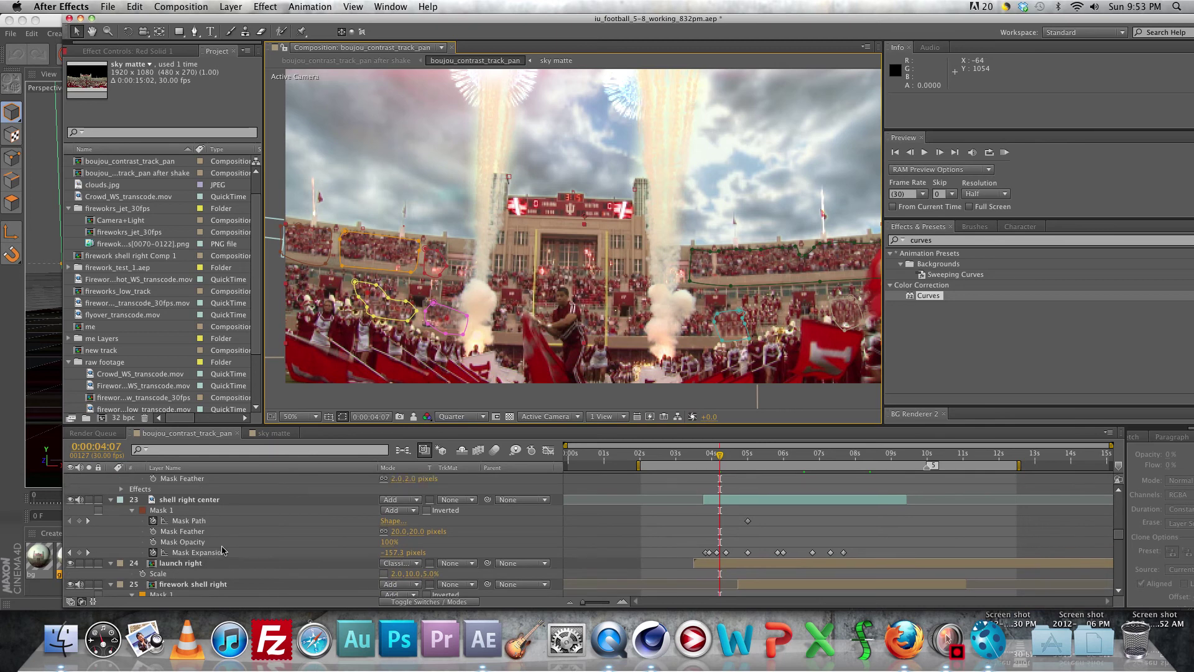
{"action": "scroll", "coordinate": [222, 551], "scroll_direction": "down", "scroll_amount": 20}
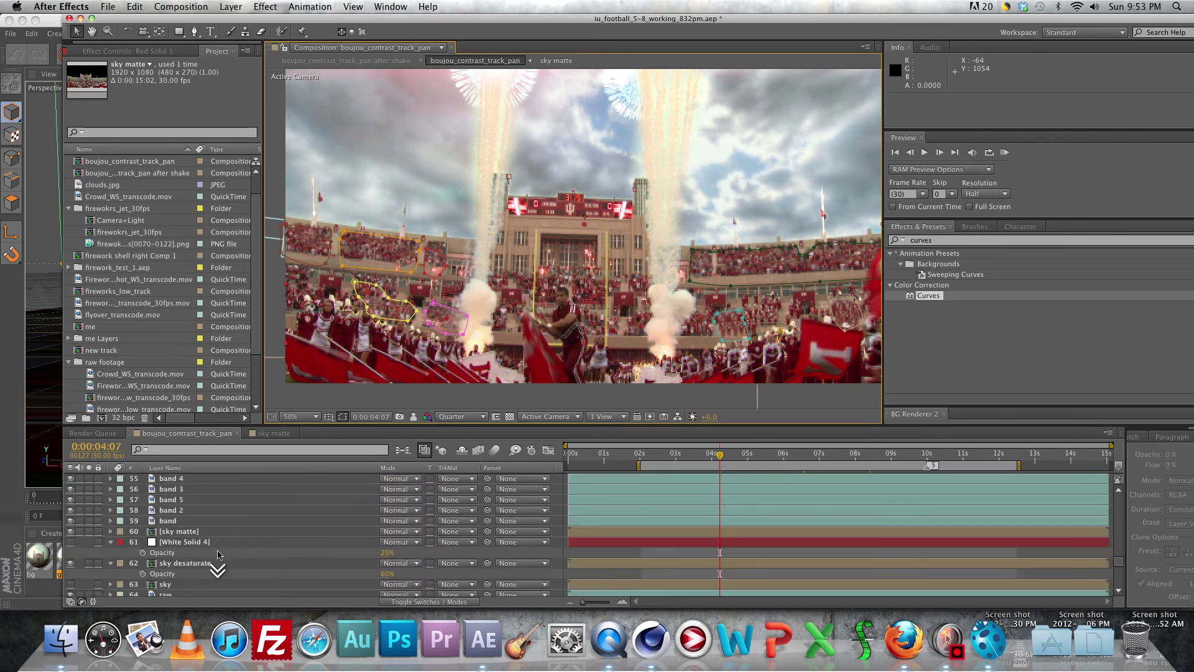
{"action": "scroll", "coordinate": [217, 550], "scroll_direction": "down", "scroll_amount": 3}
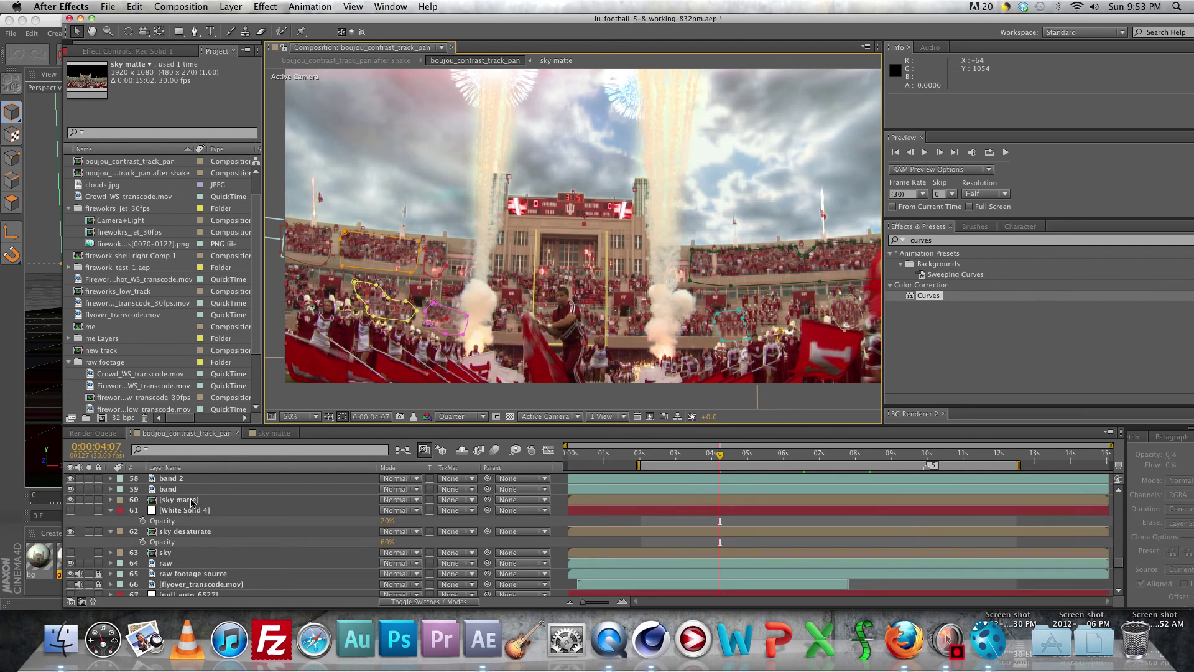
{"action": "left_click", "coordinate": [187, 499]}
{"action": "double_click", "coordinate": [153, 502]}
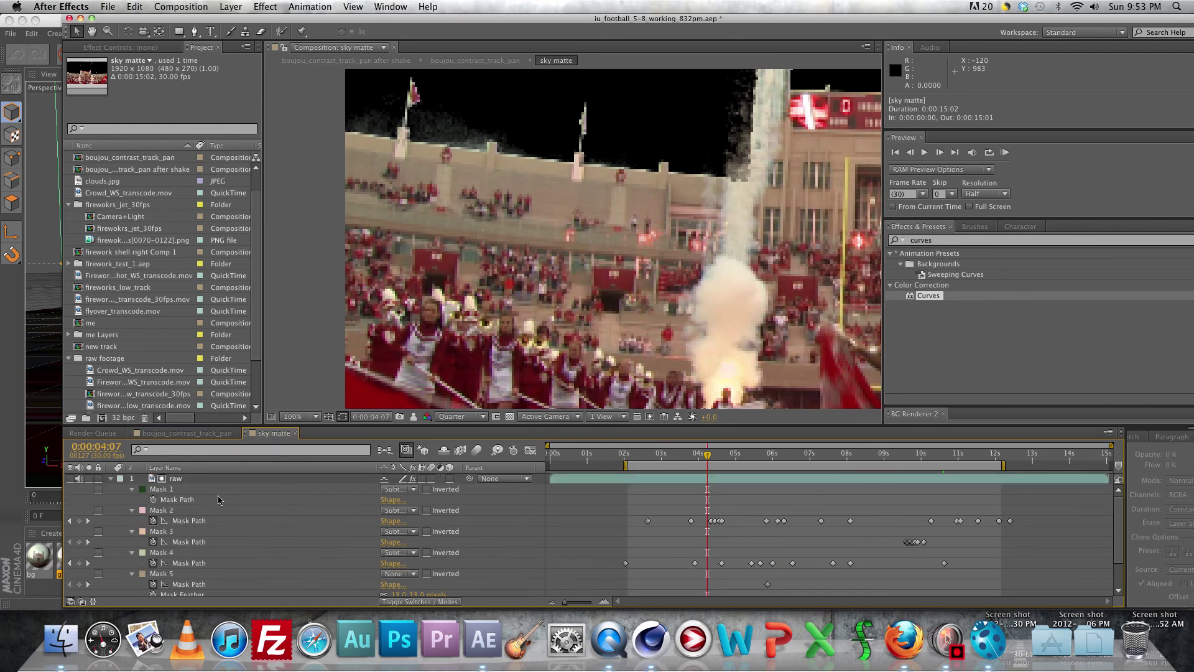
- Select the upper raw layer in sky matte and examine its Colorama Output Cycle and masks against the whole frame
{"action": "scroll", "coordinate": [444, 329], "scroll_direction": "down", "scroll_amount": 2}
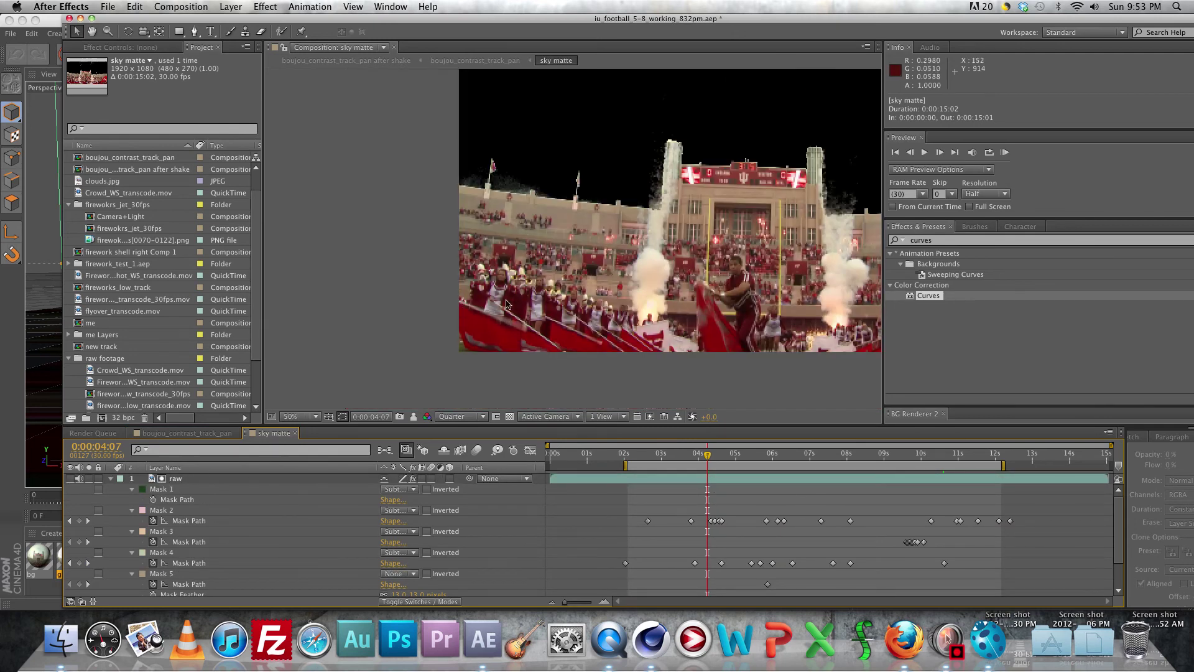
{"action": "left_click_drag", "start_coordinate": [445, 330], "coordinate": [423, 334]}
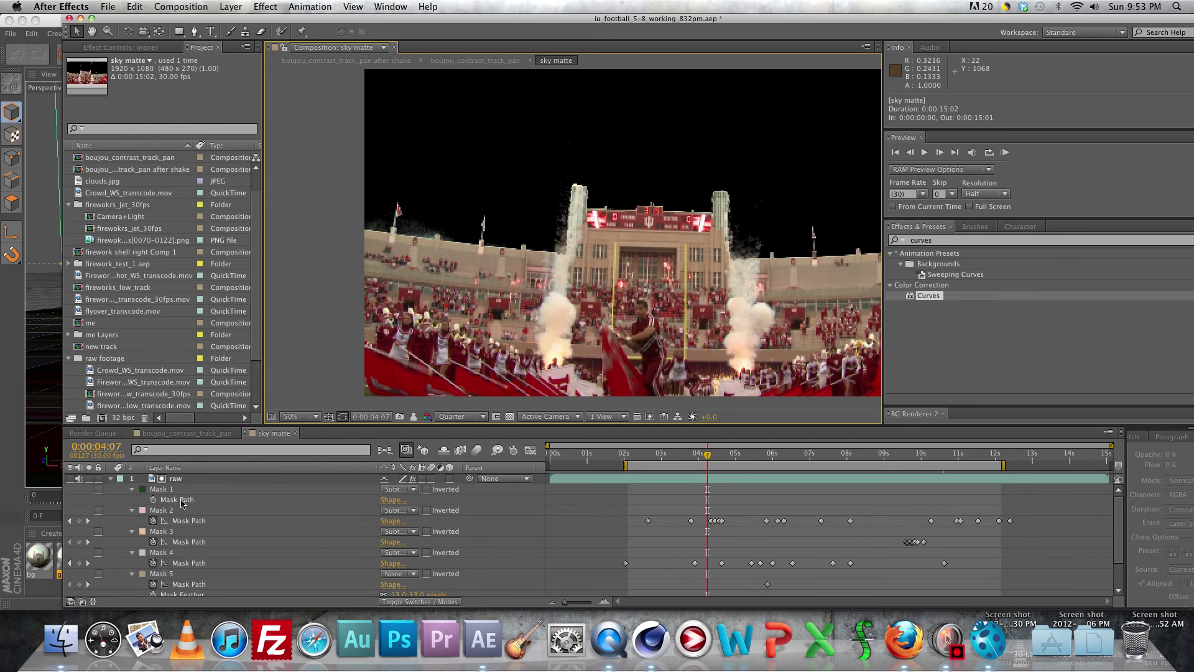
{"action": "left_click", "coordinate": [176, 478]}
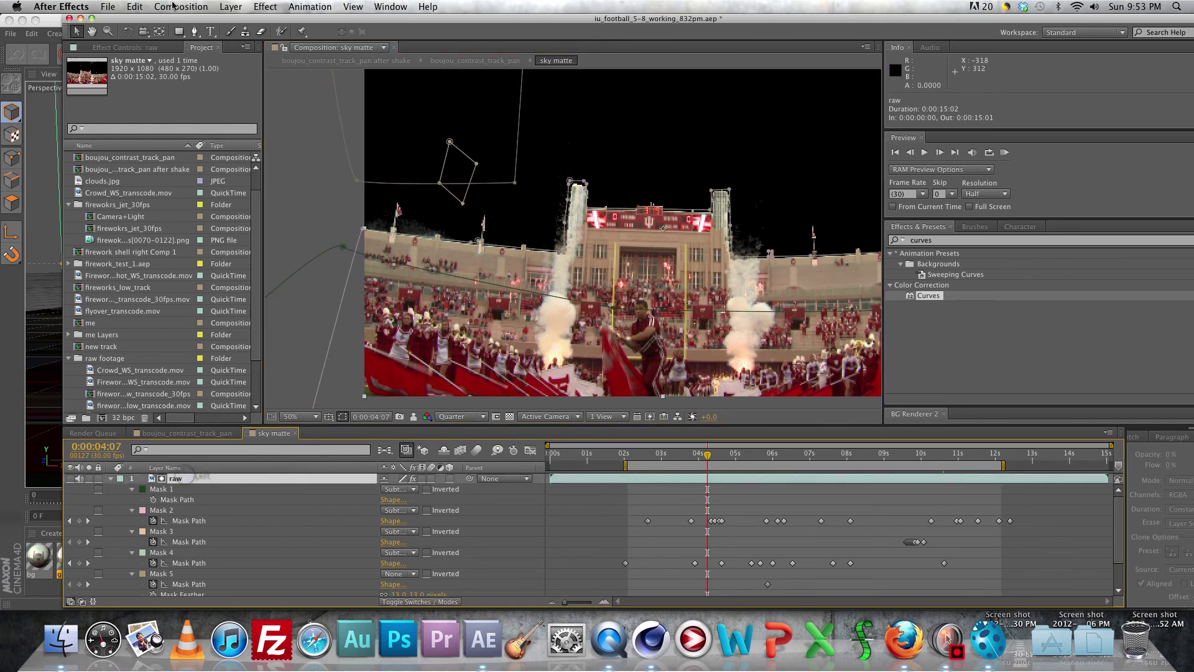
{"action": "key", "text": "F3"}
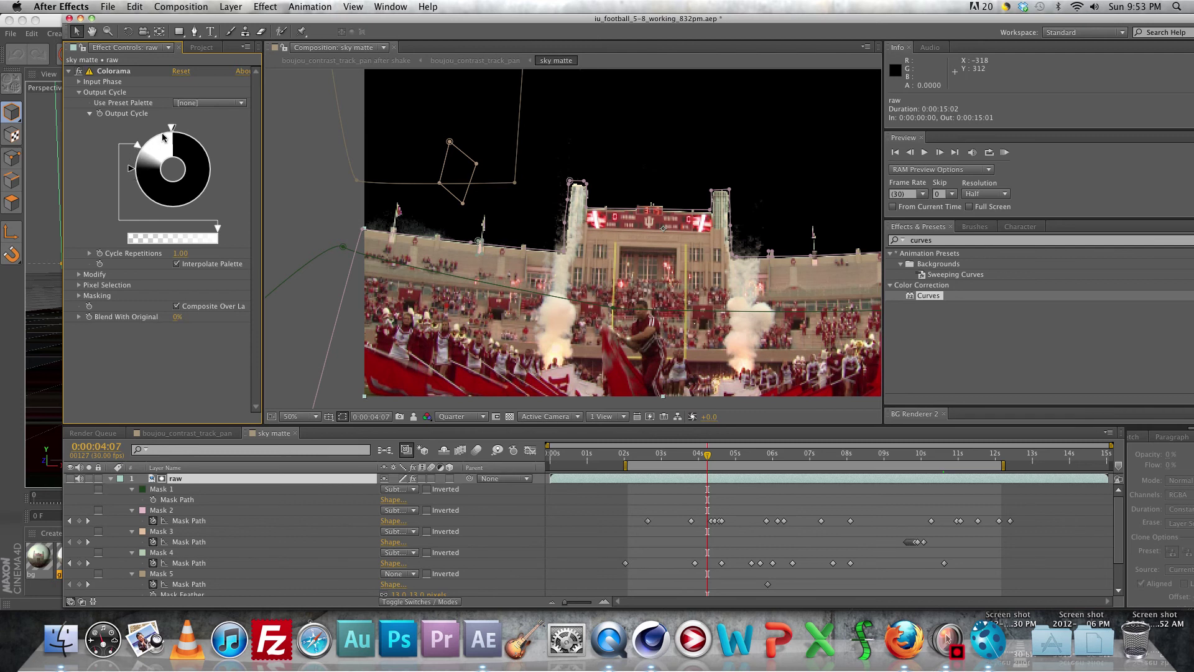
{"action": "left_click_drag", "start_coordinate": [152, 134], "coordinate": [138, 161]}
{"action": "key", "text": "comma"}
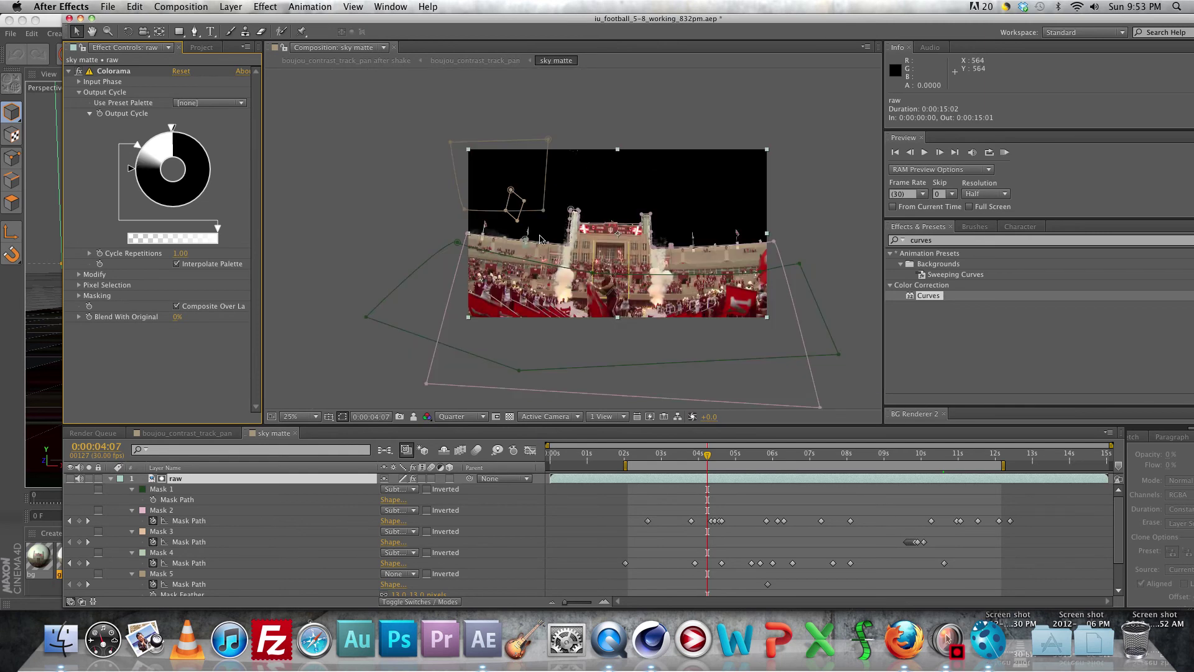
{"action": "scroll", "coordinate": [540, 238], "scroll_direction": "up", "scroll_amount": 2}
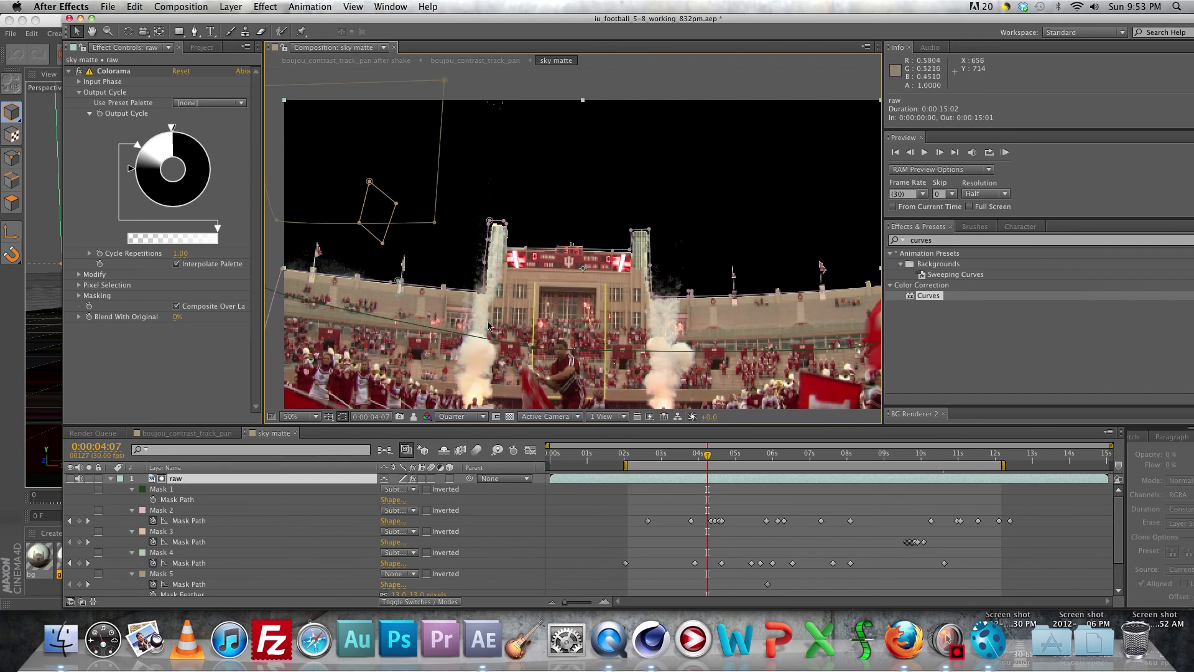
{"action": "key", "text": "comma"}
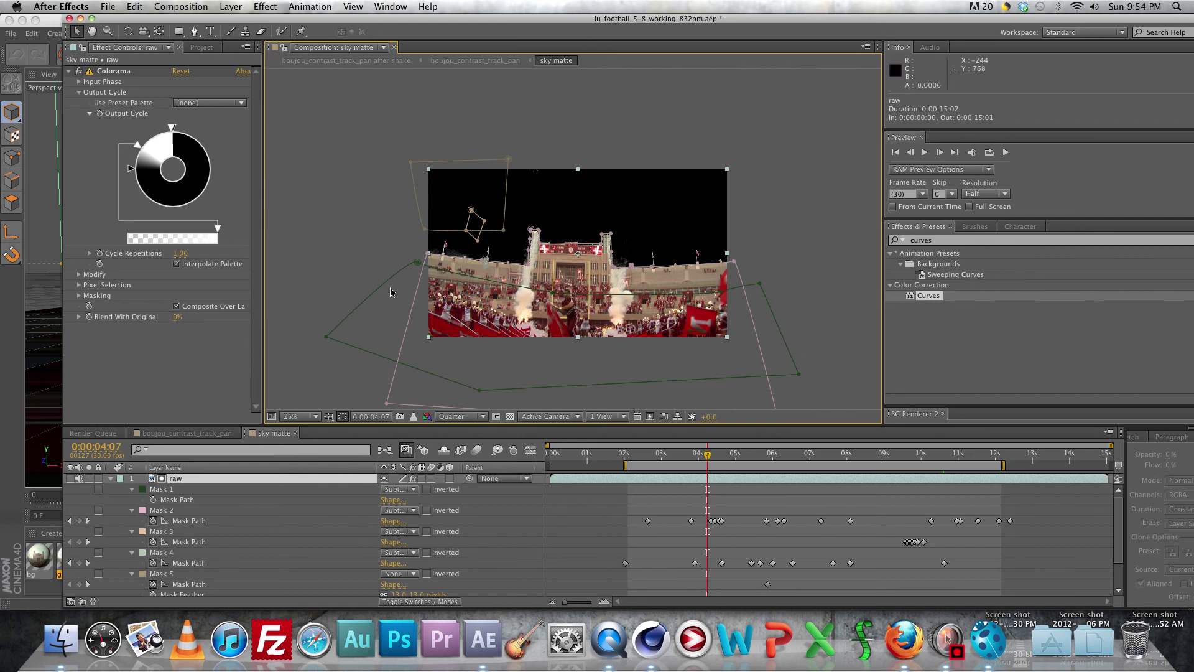
- Review the Mask 3 to Mask 5 properties and check the second raw layer beneath them
{"action": "scroll", "coordinate": [194, 546], "scroll_direction": "down", "scroll_amount": 2}
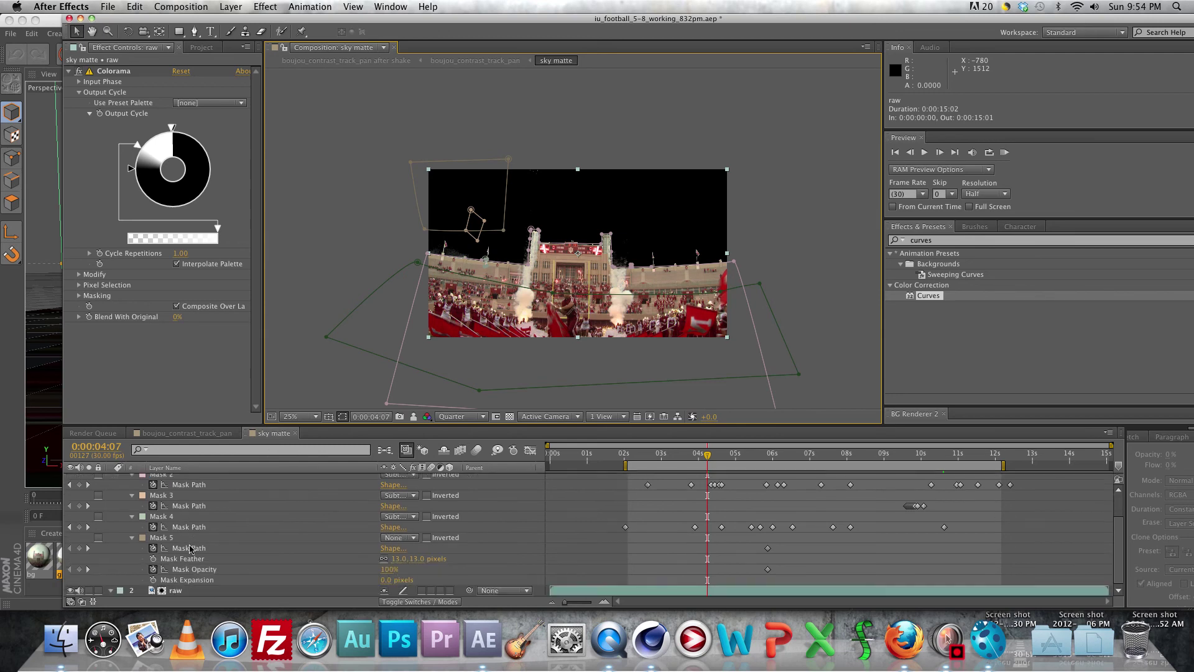
{"action": "left_click", "coordinate": [176, 591]}
{"action": "key", "text": "Return"}
{"action": "type", "text": "raw"}
{"action": "key", "text": "Return"}
- Return to the boujou_contrast_track_pan composition and examine the effects on the sky and sky desaturate layers
{"action": "left_click", "coordinate": [221, 434]}
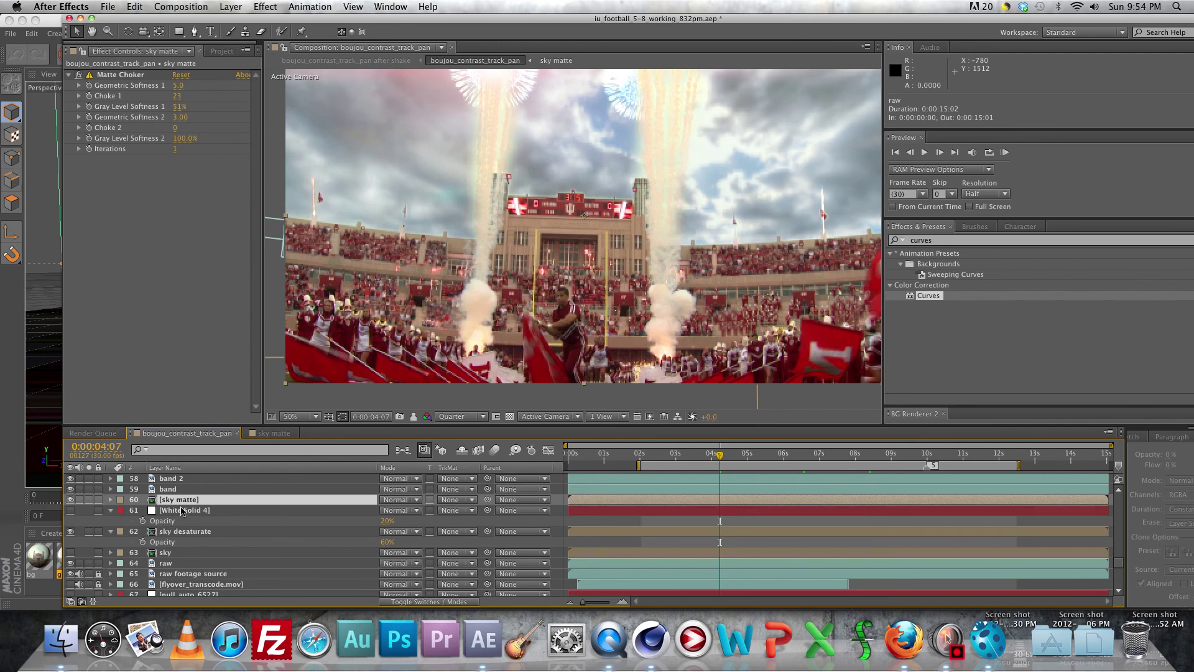
{"action": "left_click", "coordinate": [182, 552]}
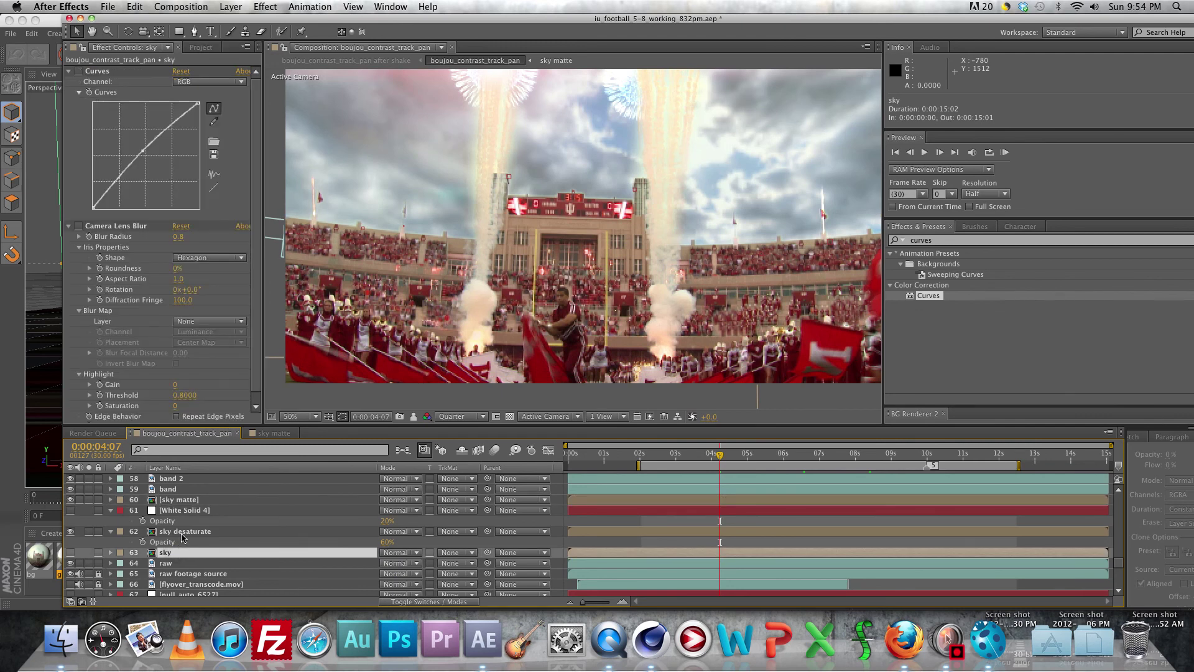
{"action": "left_click", "coordinate": [183, 532]}
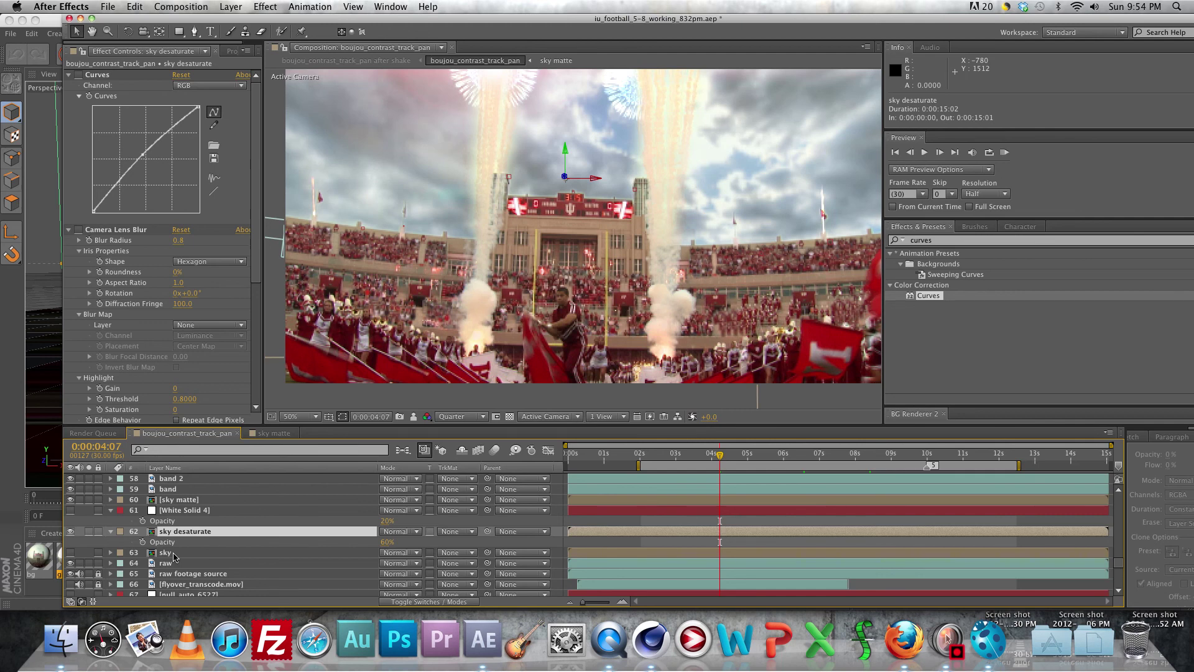
- Check the levels and grain adjustment layers at the top of the stack and view the film stock presets of Add Grain
{"action": "scroll", "coordinate": [174, 556], "scroll_direction": "up", "scroll_amount": 15}
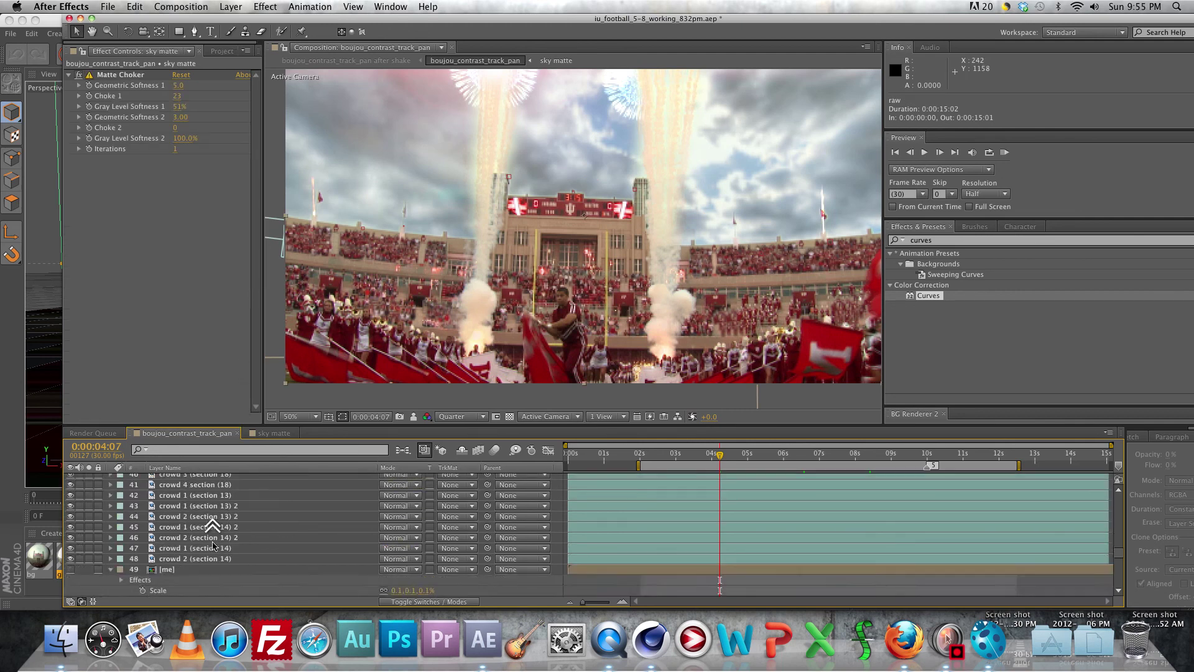
{"action": "scroll", "coordinate": [212, 540], "scroll_direction": "up", "scroll_amount": 5}
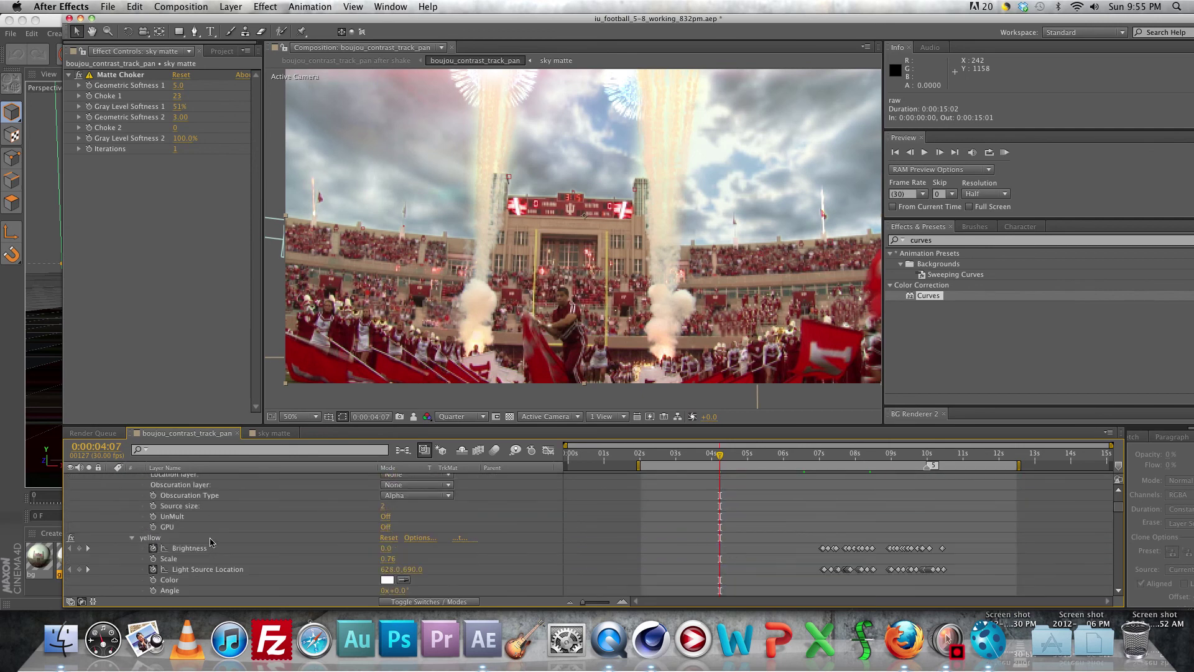
{"action": "left_click", "coordinate": [179, 481]}
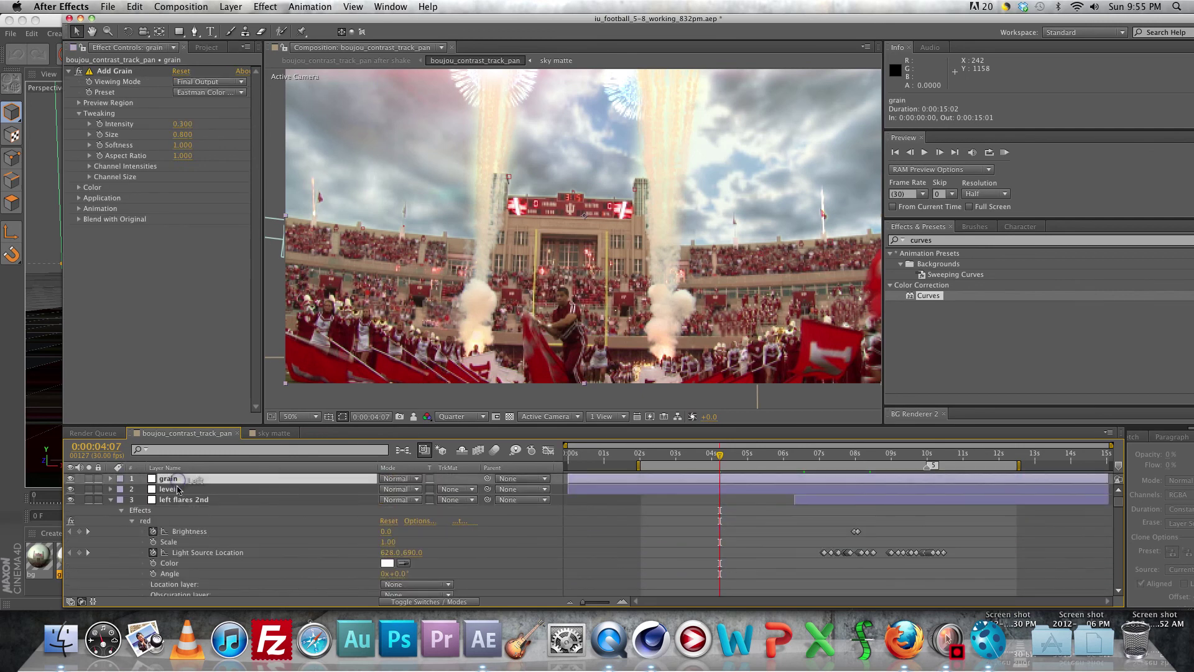
{"action": "left_click", "coordinate": [195, 488]}
{"action": "left_click", "coordinate": [193, 478]}
{"action": "left_click", "coordinate": [199, 93]}
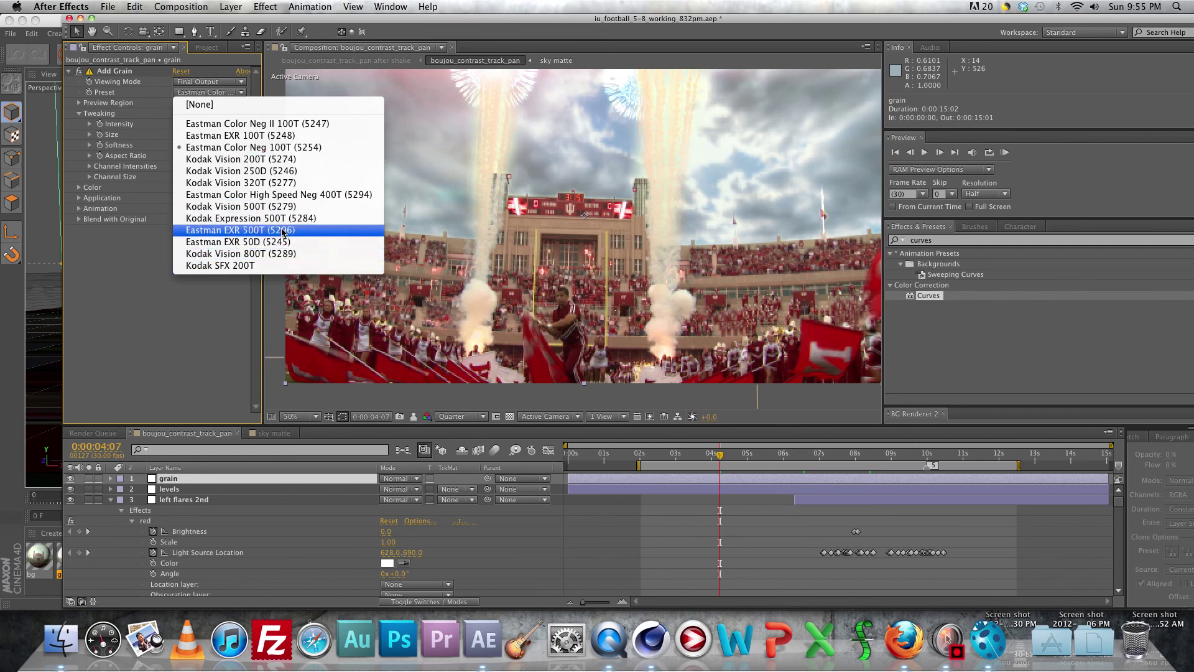
{"action": "left_click", "coordinate": [138, 262]}
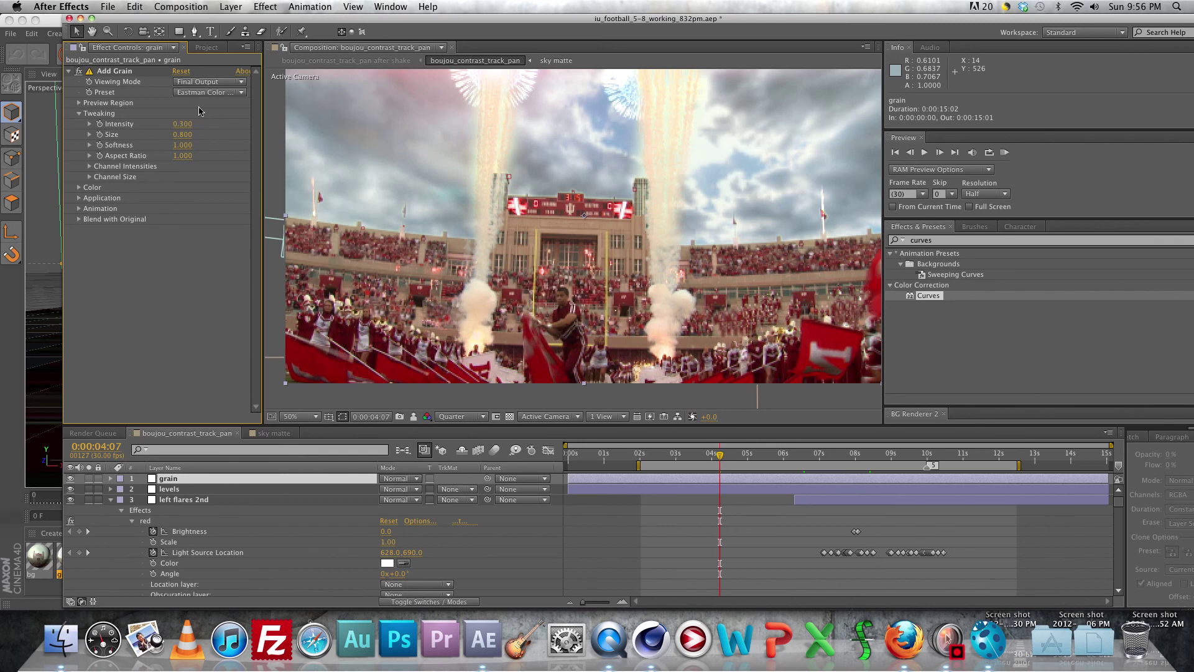
- Inspect the grained composite at 0:00:04:07 up close and as a whole frame, from the sky to the field
{"action": "key", "text": "comma"}
{"action": "key", "text": "period"}
{"action": "scroll", "coordinate": [435, 224], "scroll_direction": "up", "scroll_amount": 2}
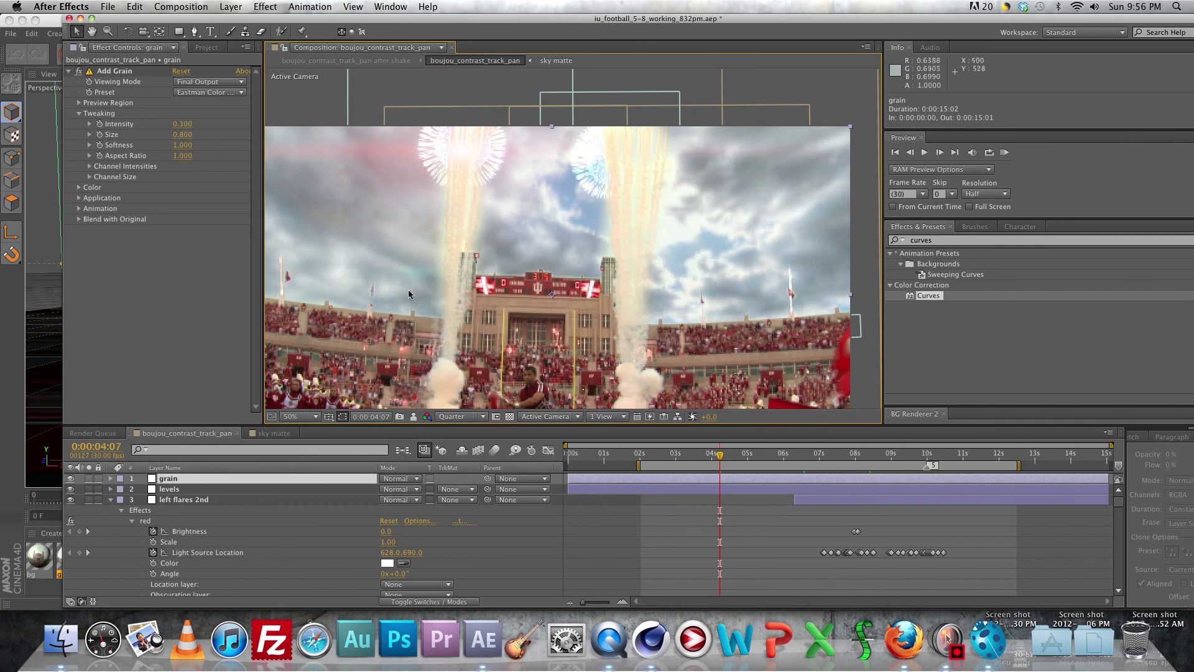
{"action": "left_click_drag", "start_coordinate": [406, 312], "coordinate": [452, 231]}
{"action": "key", "text": "comma"}
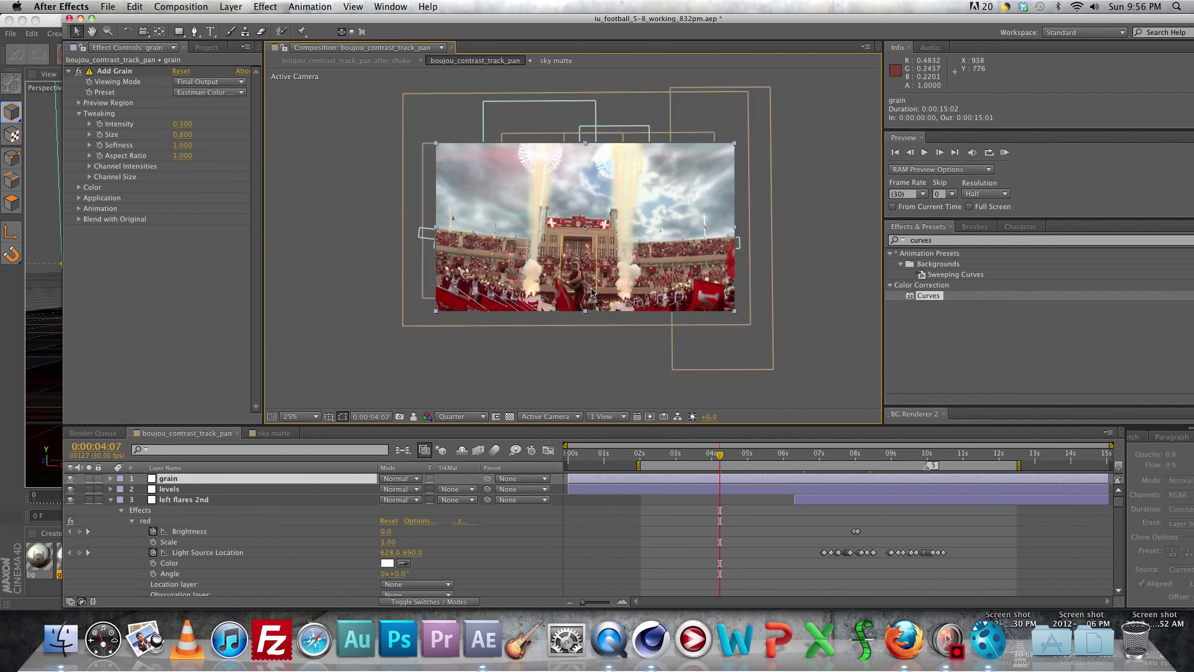
{"action": "left_click_drag", "start_coordinate": [578, 308], "coordinate": [587, 311]}
{"action": "key", "text": "period"}
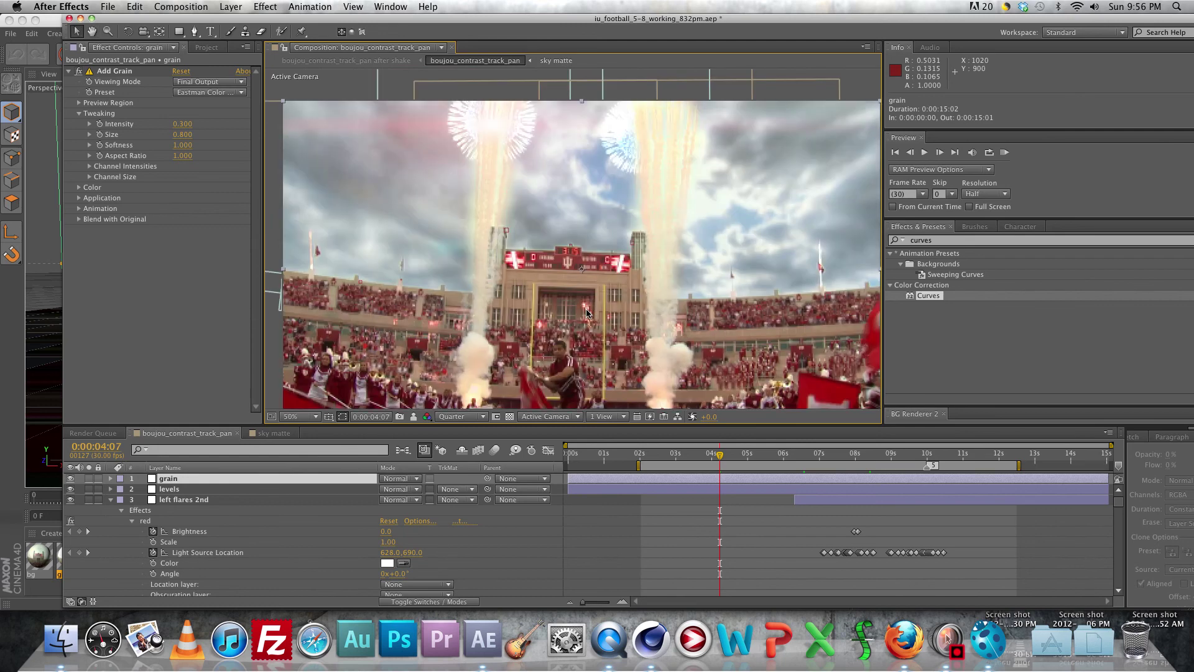